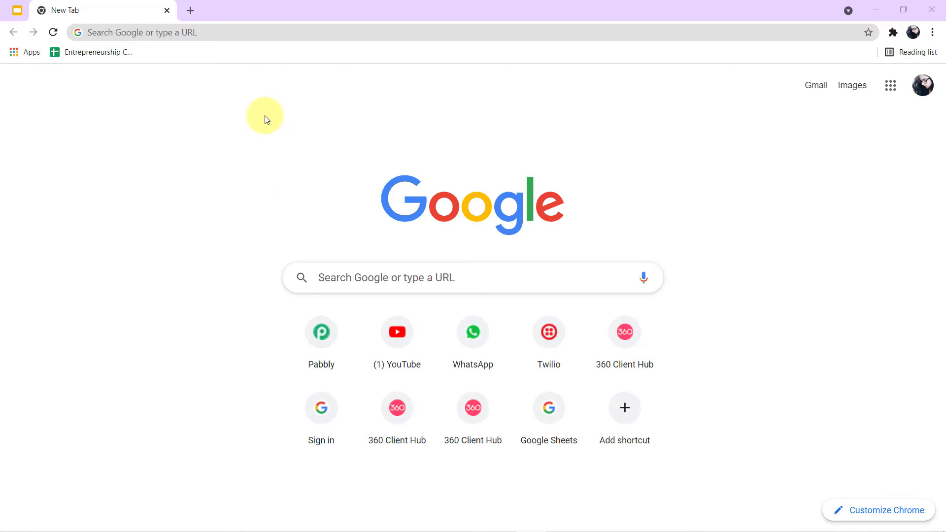
Open the pabbly.com website.
click(273, 33)
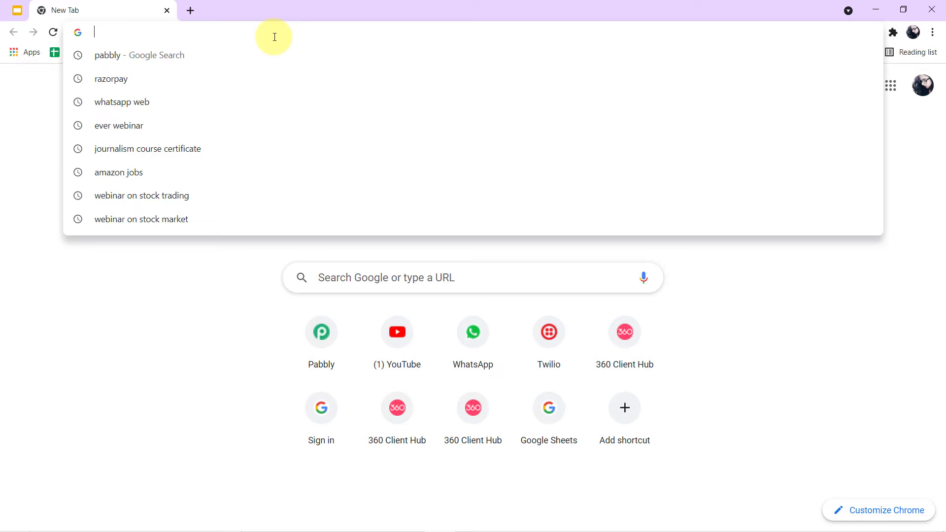
text(pabb)
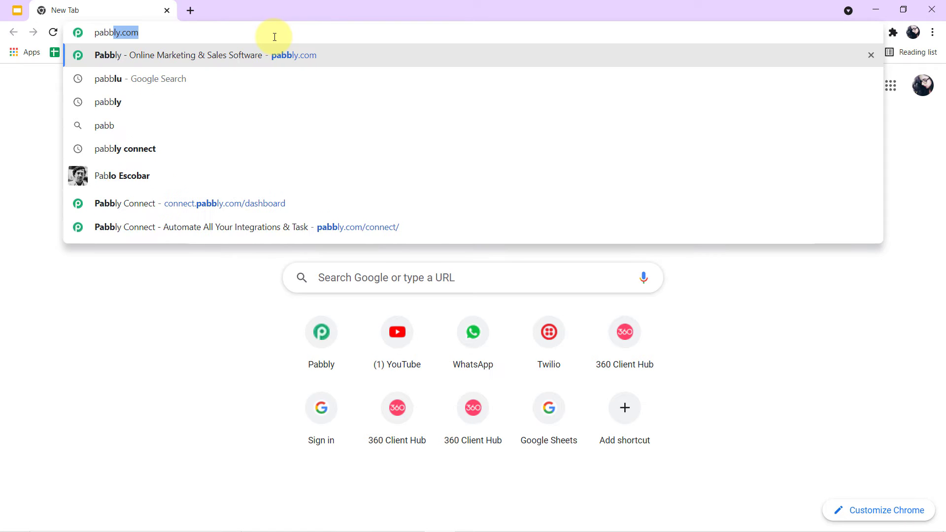
text(ly)
key(Return)
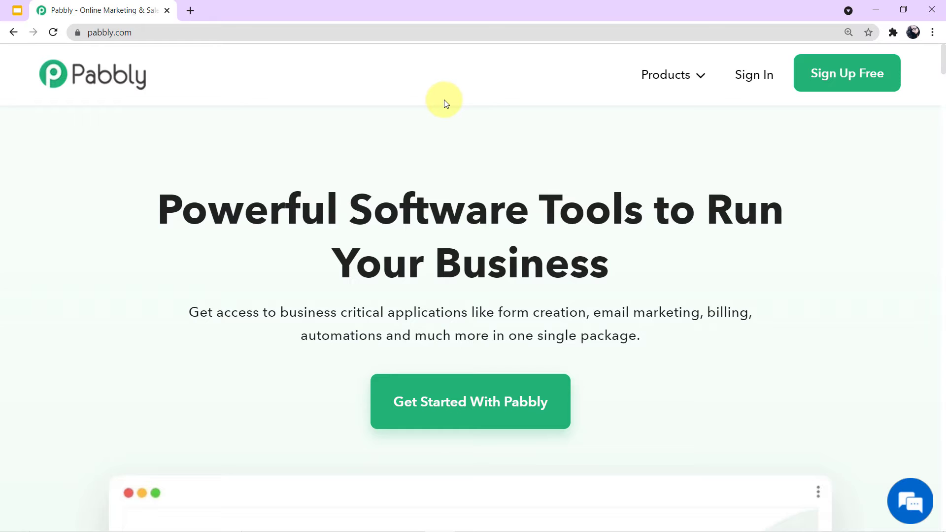
Open the Connect product page from Pabbly's product list.
scroll(586, 154, down, 3)
scroll(586, 153, up, 3)
mouse_move(671, 73)
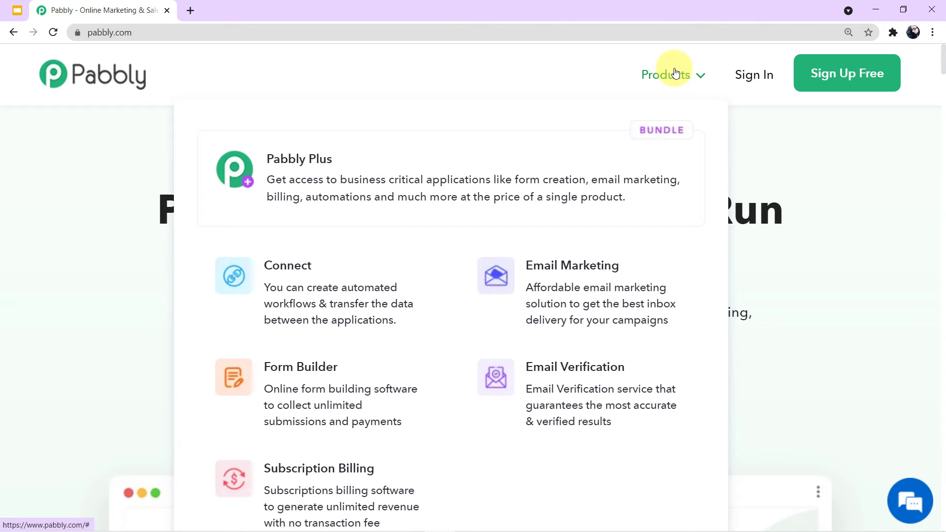
scroll(572, 260, down, 1)
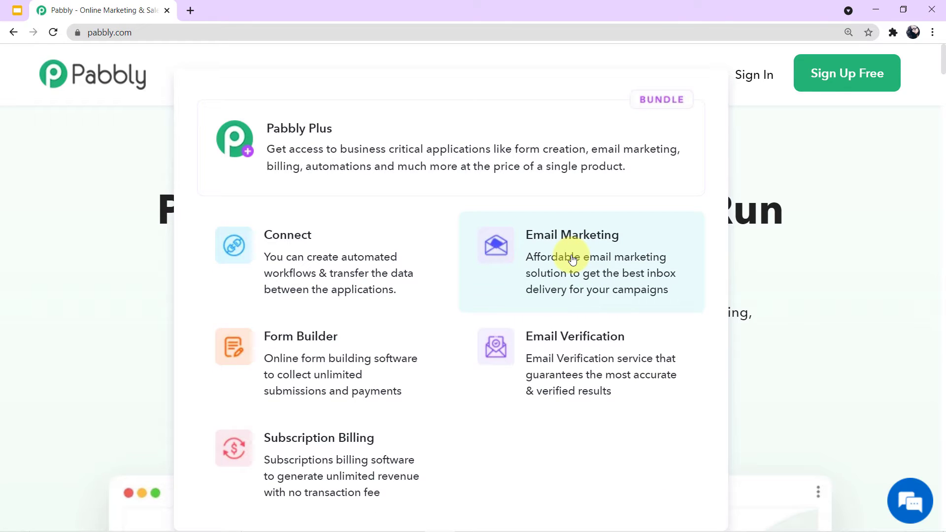
click(351, 261)
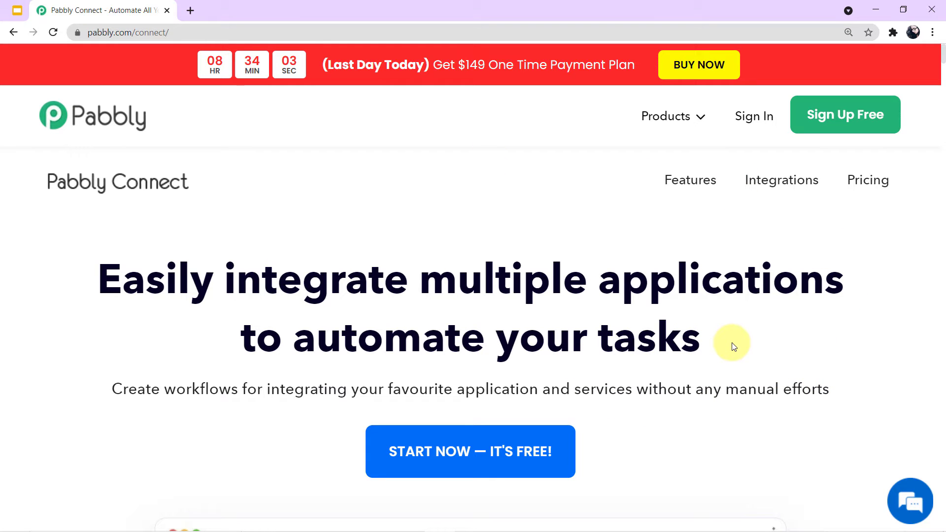
Sign in to the Pabbly account and access the Connect app.
scroll(734, 346, down, 1)
scroll(734, 346, up, 1)
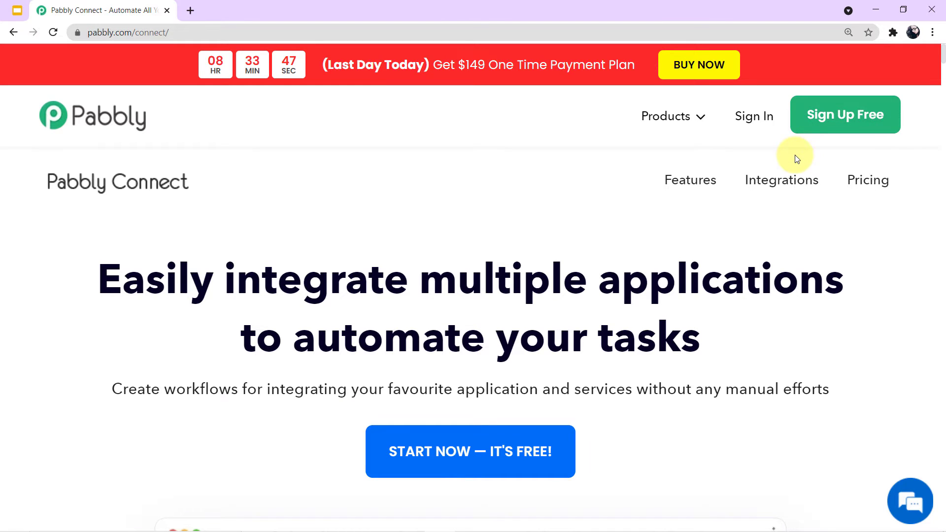
click(753, 117)
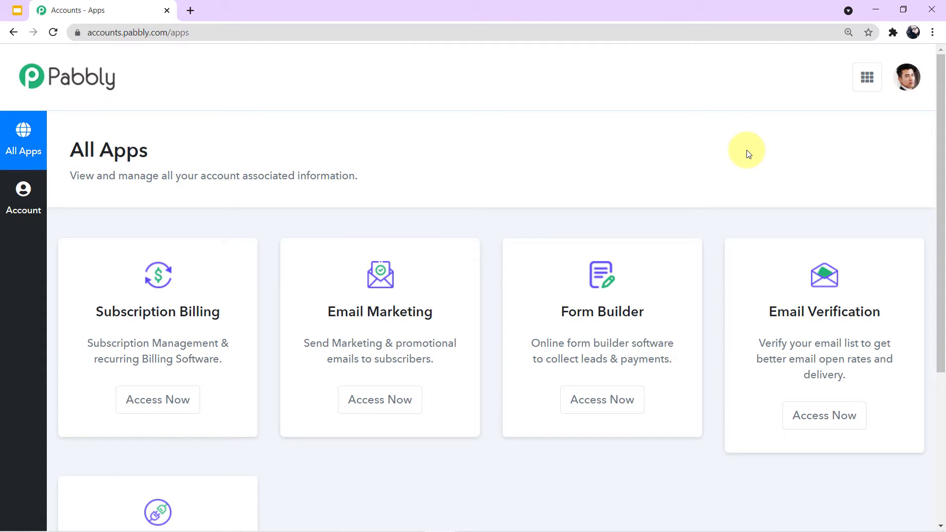
scroll(748, 153, down, 2)
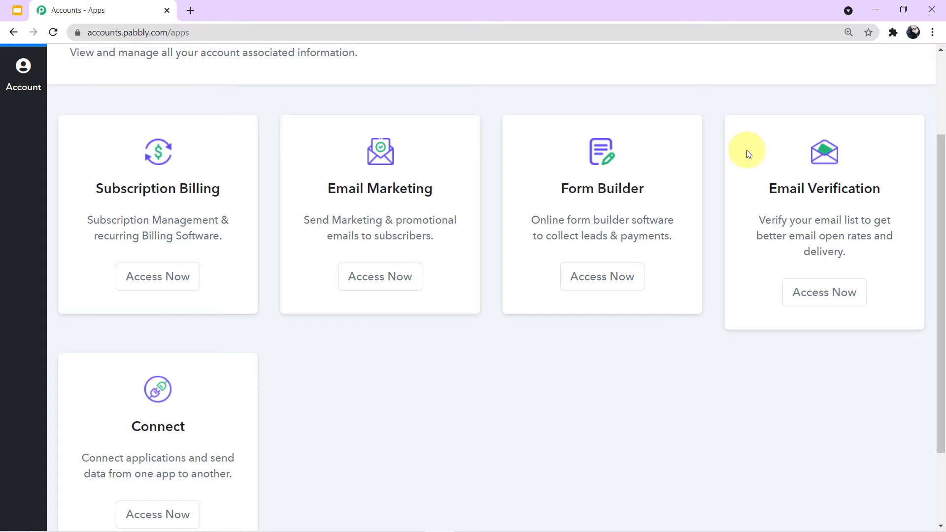
scroll(742, 217, down, 2)
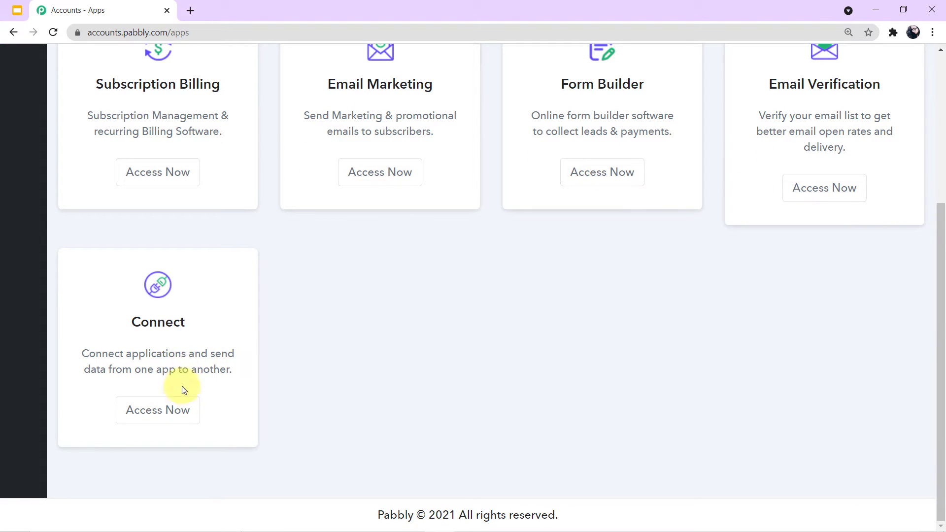
click(178, 422)
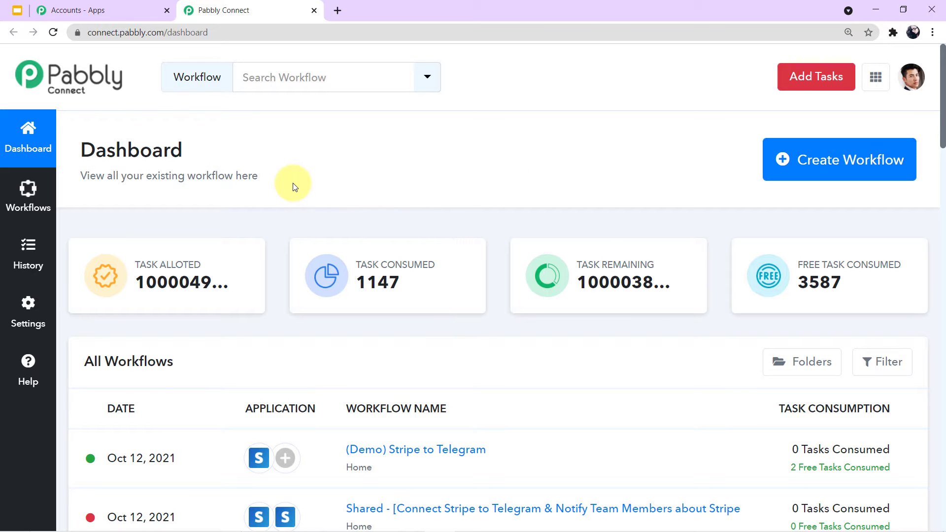
Create a new workflow named "Send Certificates to Students on WhatsApp".
scroll(402, 197, down, 7)
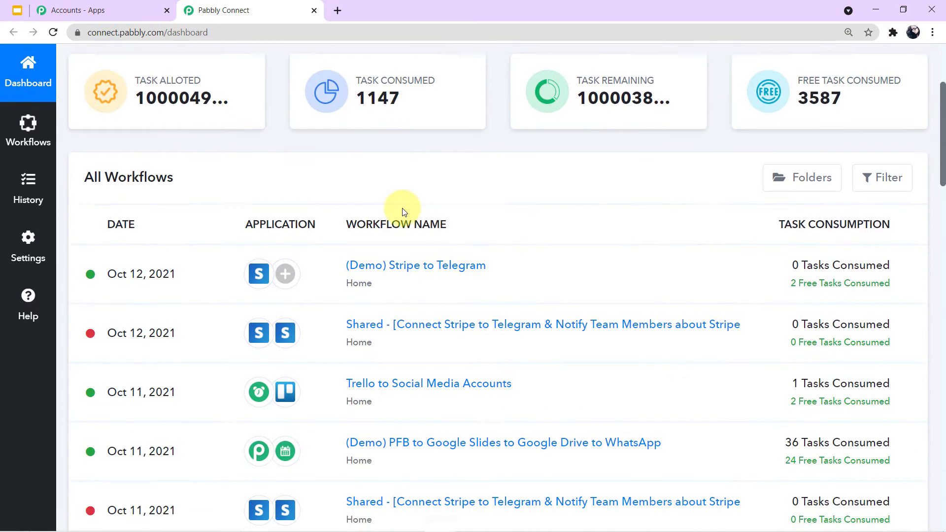
scroll(403, 216, down, 1)
scroll(403, 217, up, 5)
scroll(403, 217, up, 5)
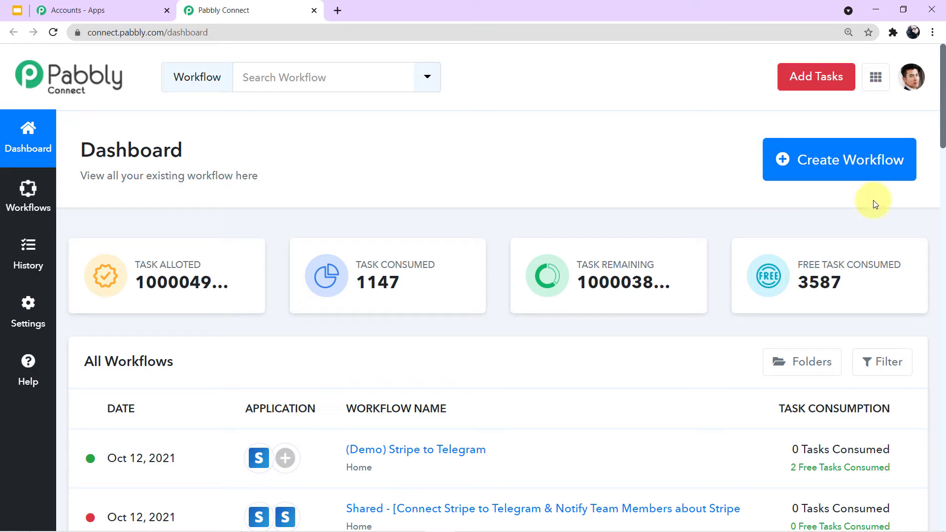
click(864, 170)
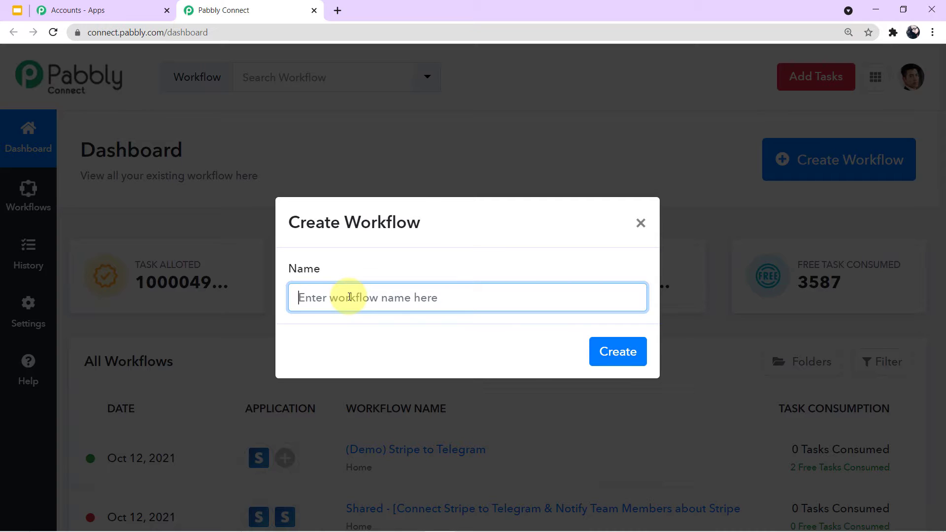
text(Send Certificates to Students on WhatsApp)
drag(532, 301, 276, 303)
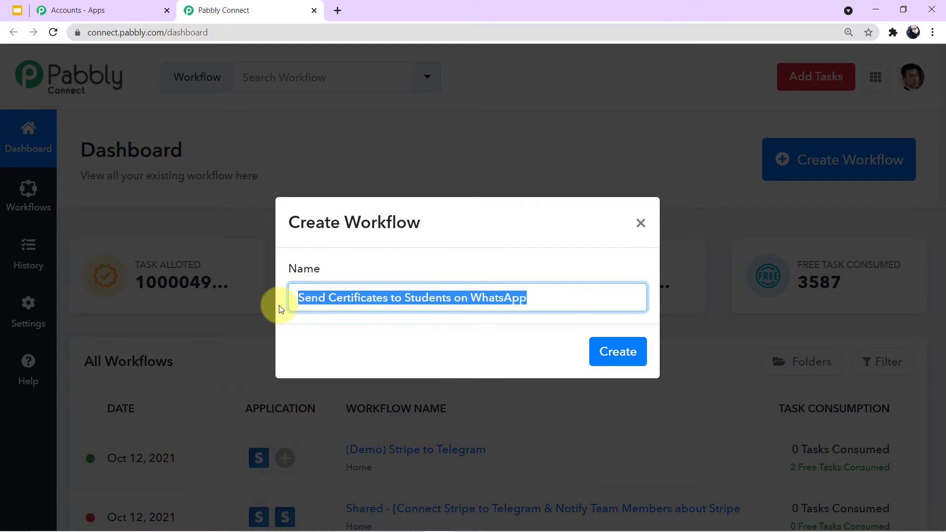
click(543, 301)
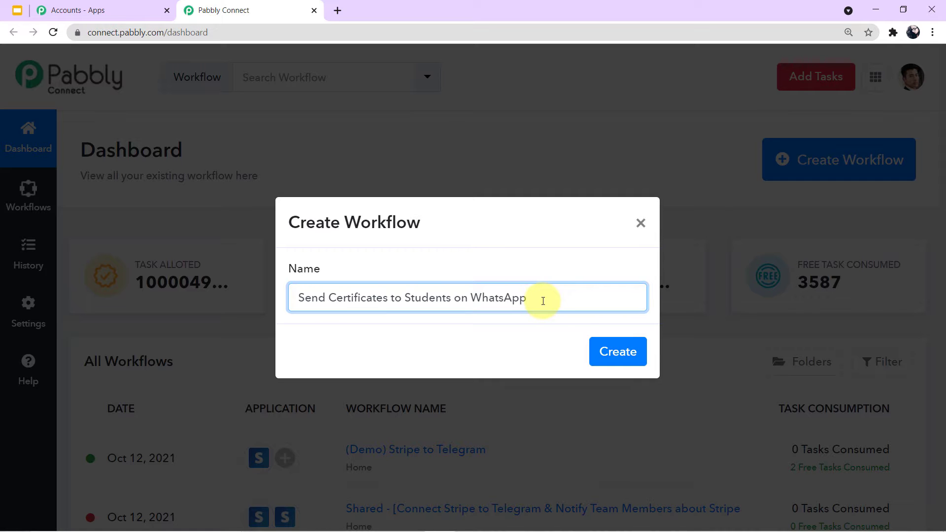
click(609, 352)
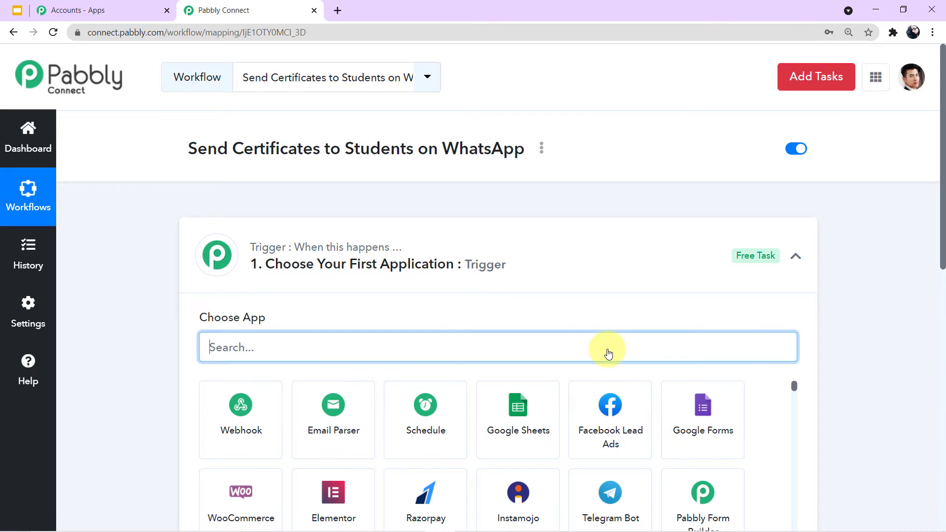
Set the workflow's trigger to the PaperForm app with the New Form Submission event.
click(798, 261)
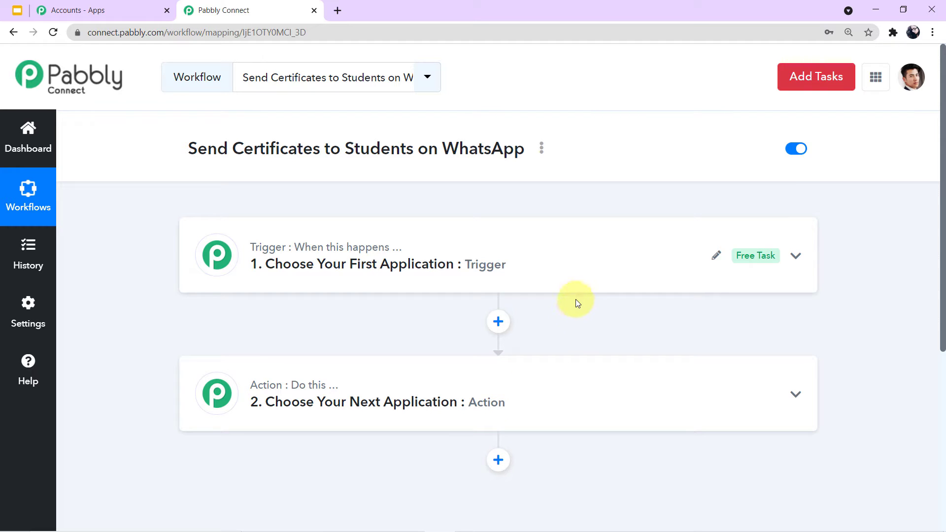
click(567, 261)
click(399, 344)
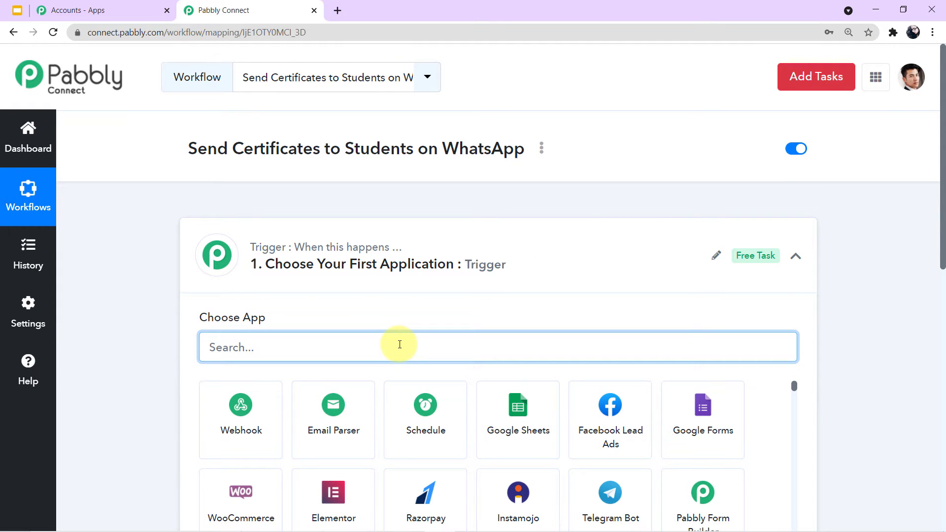
text(paper)
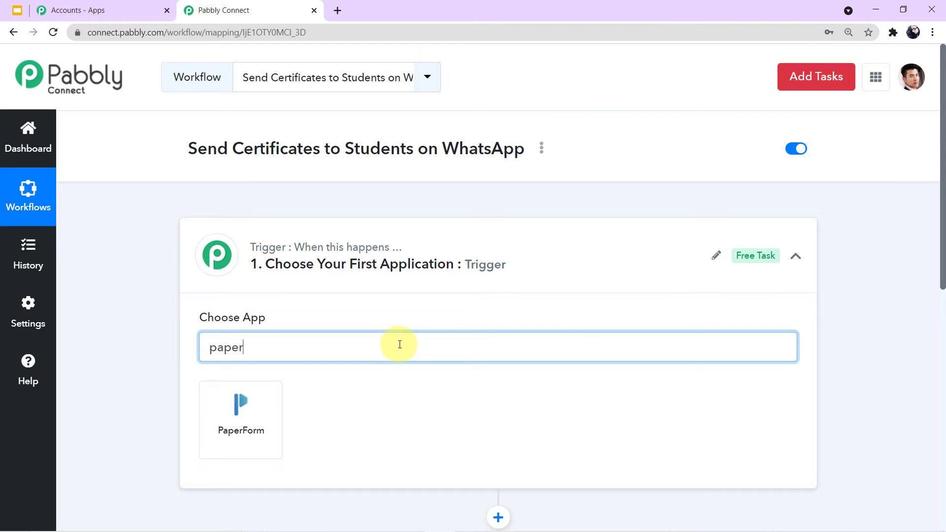
click(273, 413)
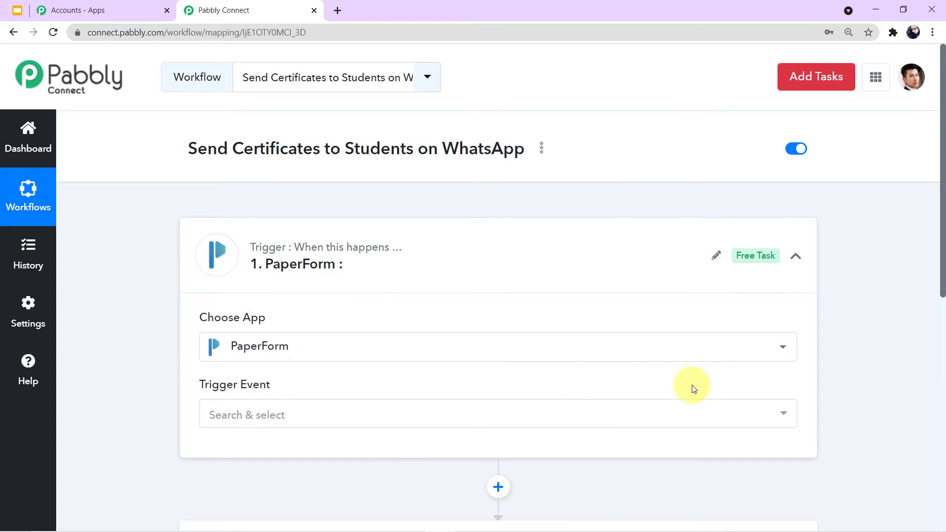
click(783, 412)
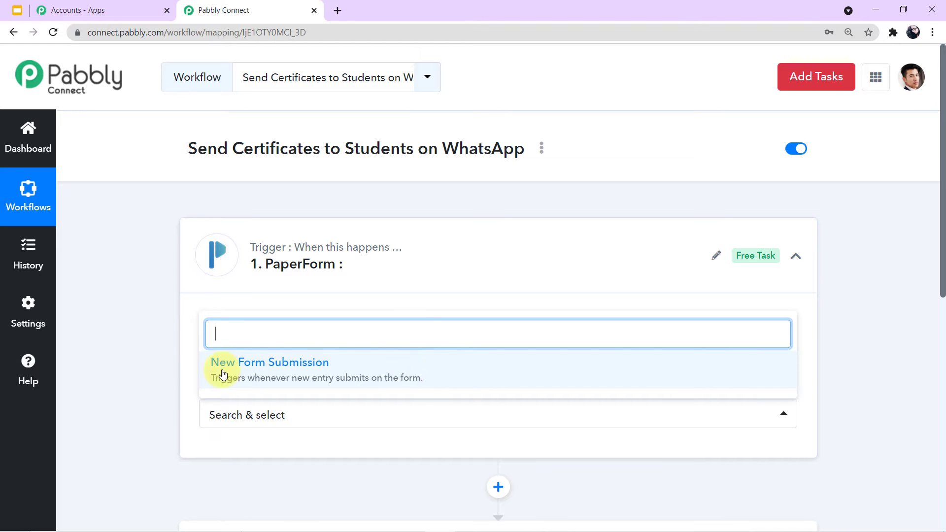
click(405, 376)
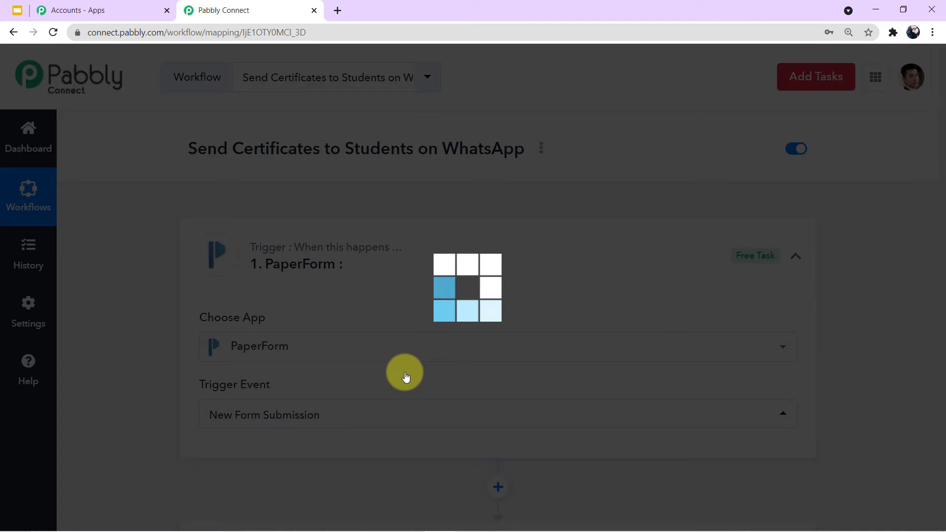
Select the PaperForm trigger's webhook URL and start capturing the webhook response.
scroll(405, 377, down, 1)
scroll(404, 375, down, 2)
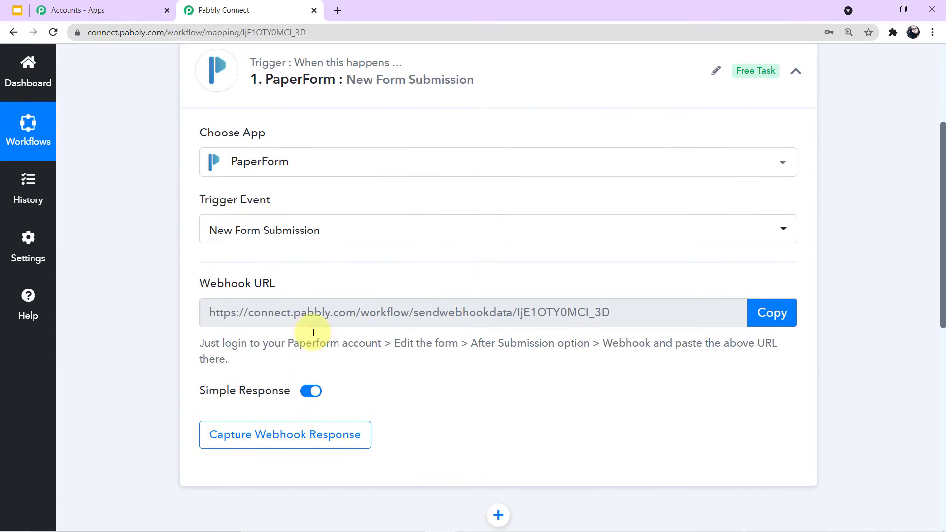
drag(209, 312, 635, 299)
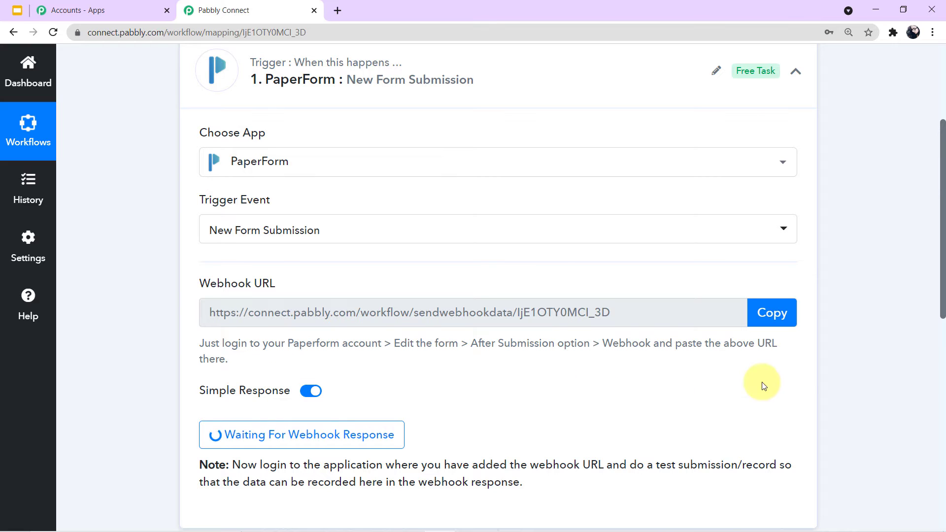
scroll(808, 372, up, 3)
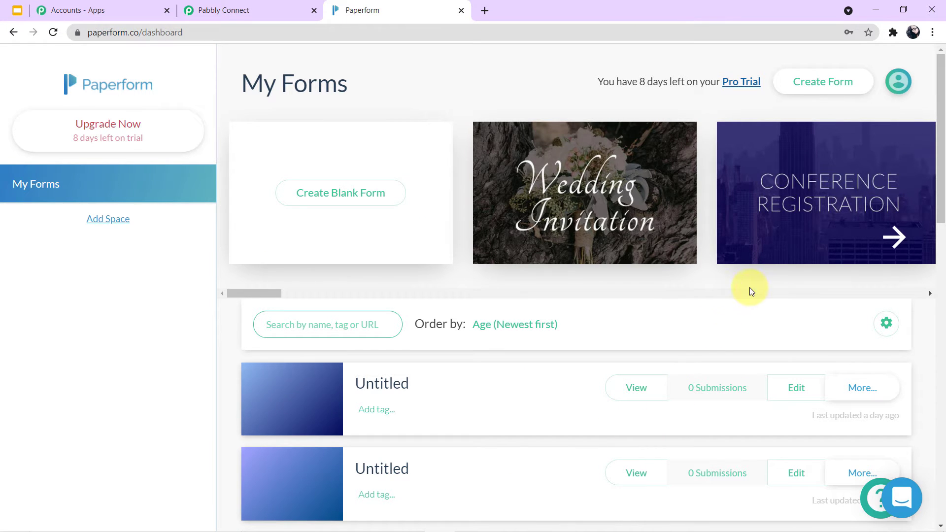
Browse the form templates on the Paperform dashboard and return to the blank form option.
click(894, 237)
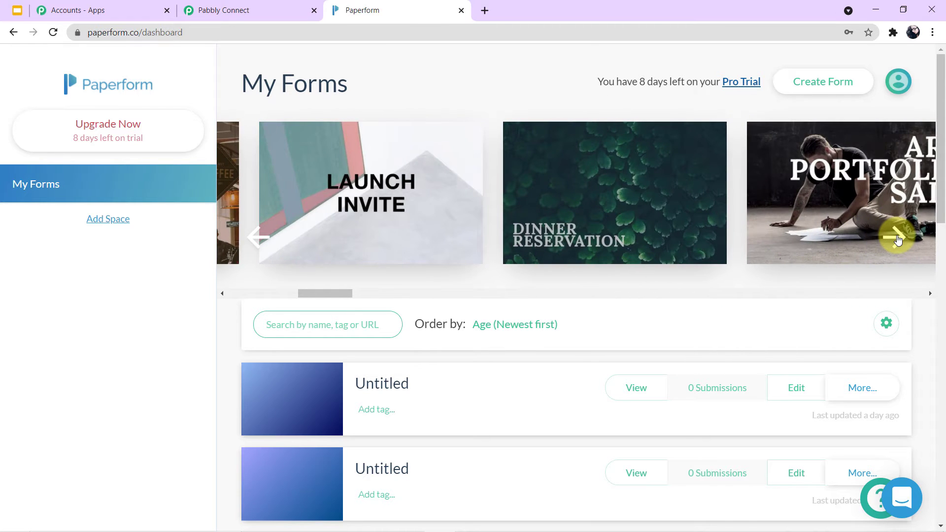
click(897, 240)
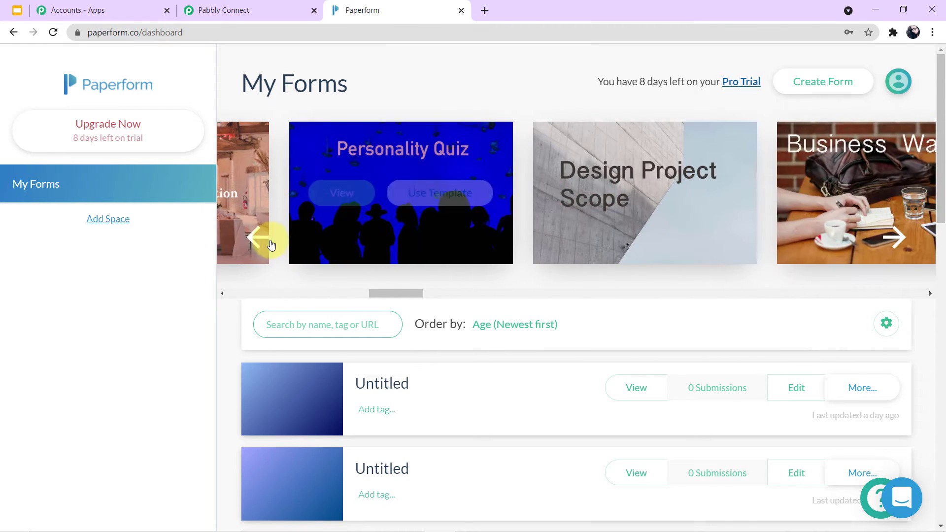
click(270, 244)
click(269, 244)
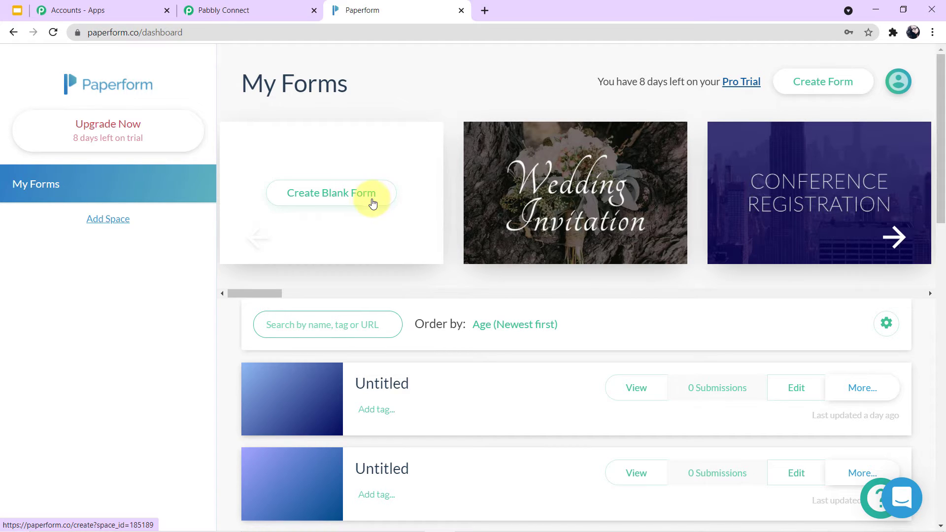
Find the CS Cyber Security Center form in the forms list and open it for editing.
scroll(379, 201, down, 3)
scroll(451, 224, down, 2)
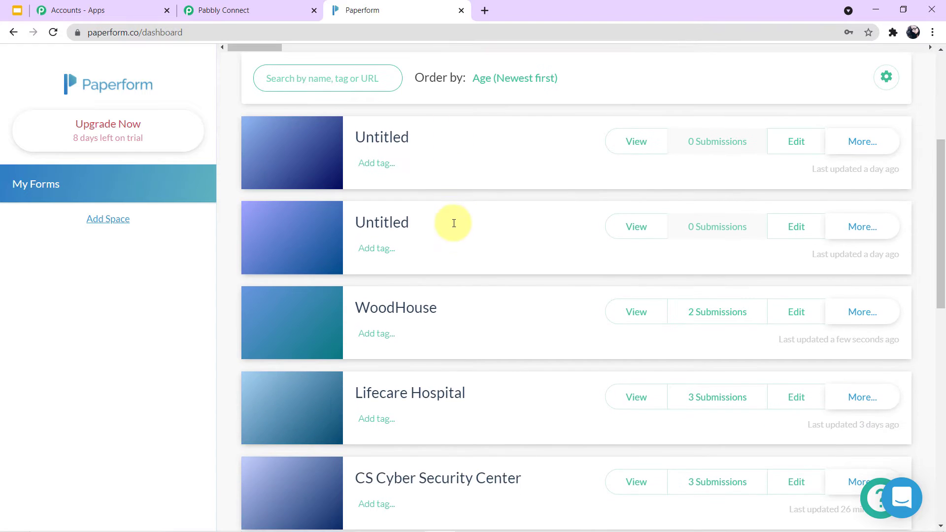
scroll(484, 175, down, 1)
scroll(484, 173, down, 1)
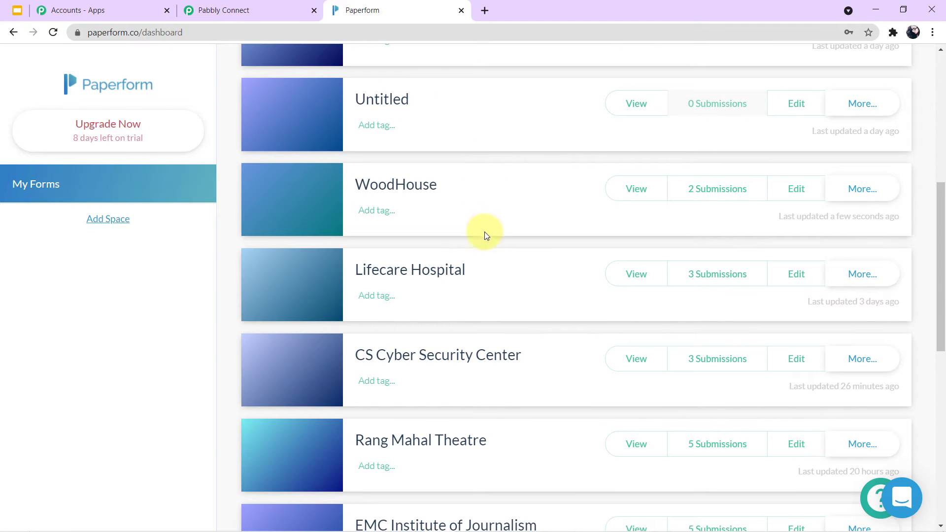
scroll(483, 285, down, 1)
scroll(483, 304, down, 2)
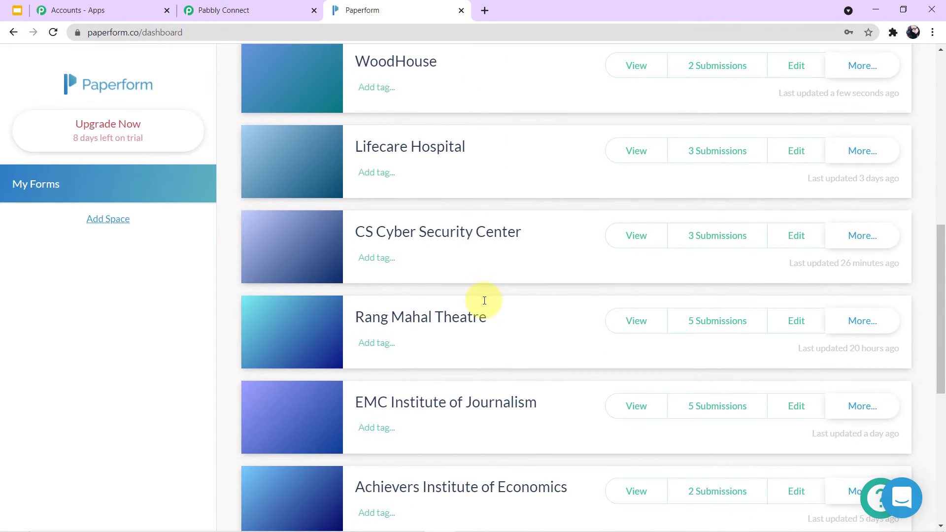
scroll(483, 304, down, 3)
scroll(483, 304, up, 2)
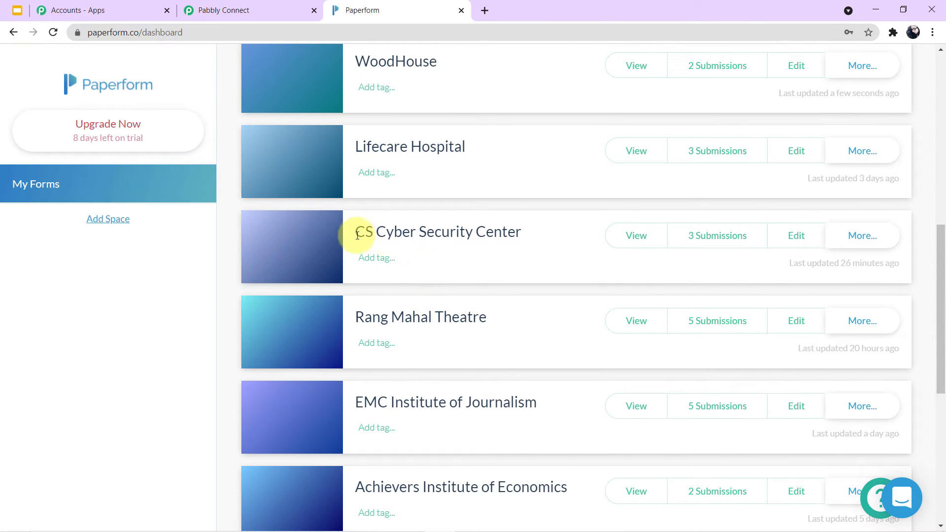
drag(357, 235, 512, 242)
click(526, 277)
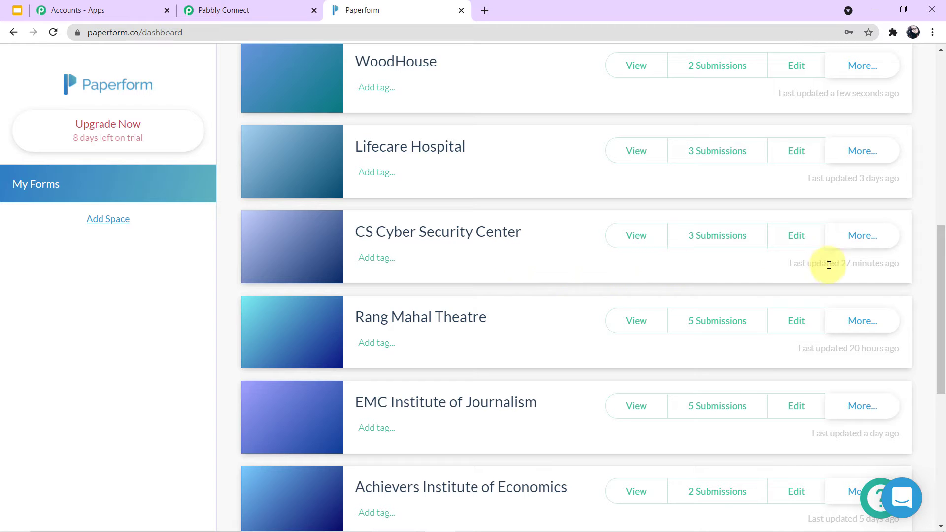
click(811, 240)
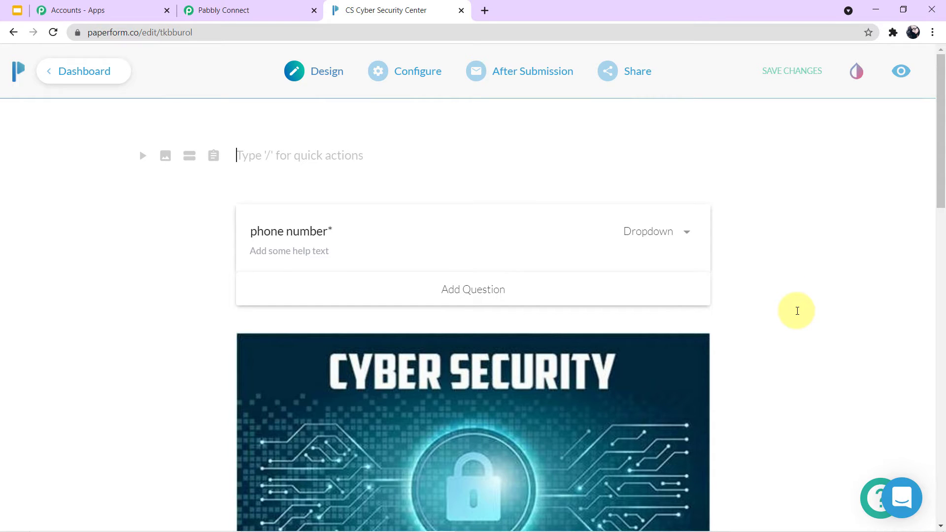
Review the form's layout, from the phone number question and heading down to the Name, Mobile Number, Email and Course questions.
scroll(796, 310, down, 10)
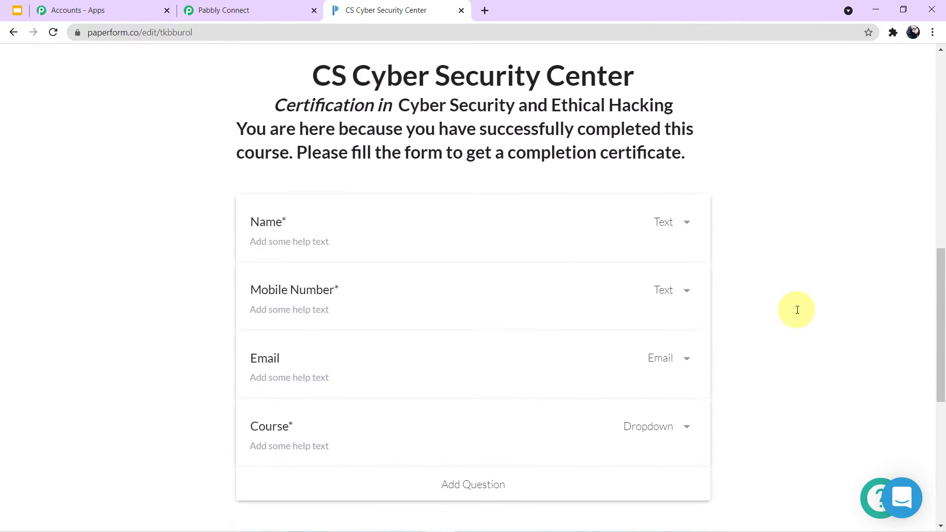
scroll(797, 310, down, 1)
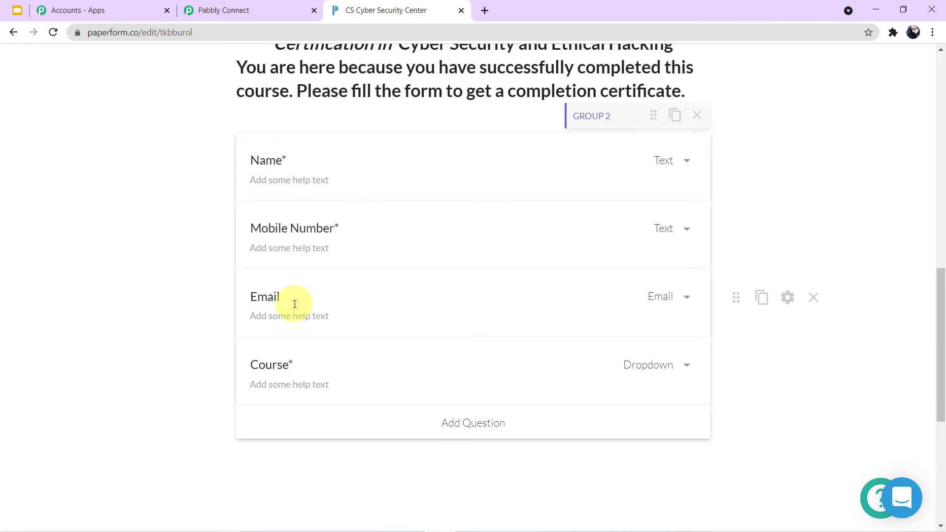
scroll(118, 290, up, 10)
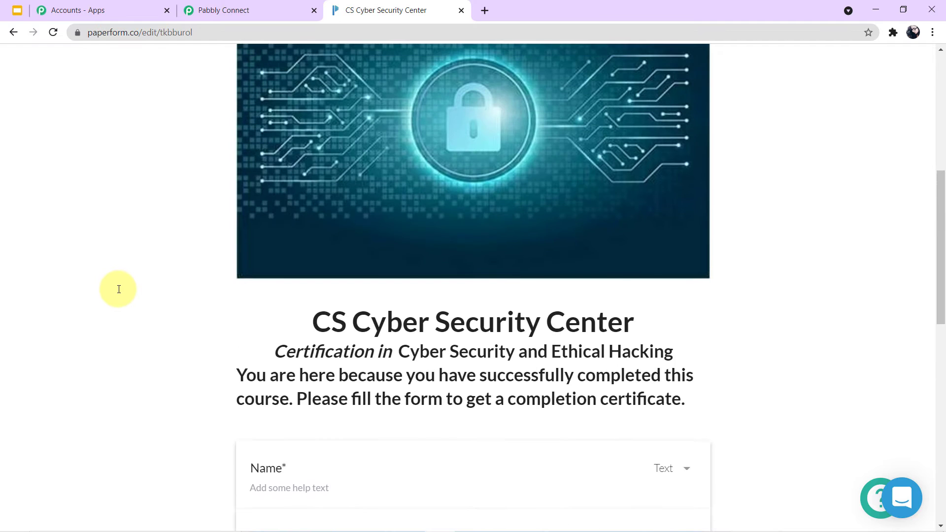
scroll(243, 117, up, 3)
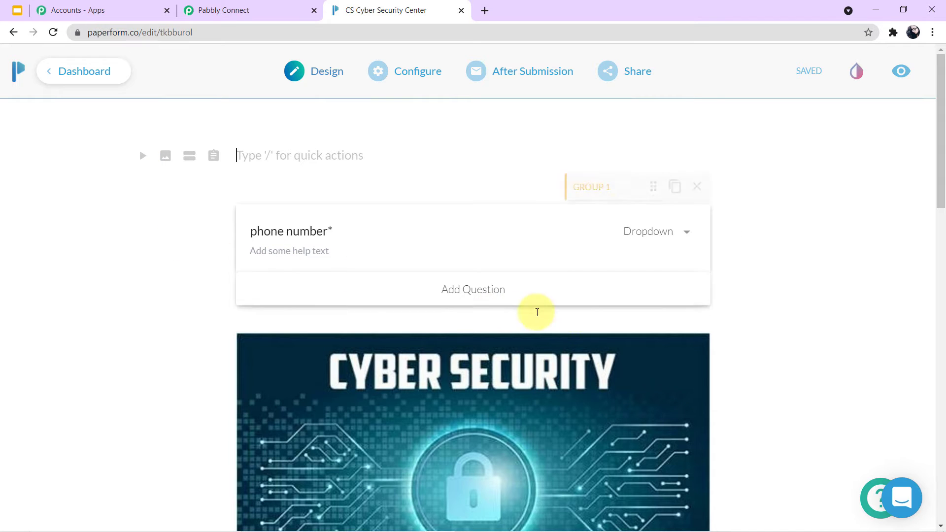
scroll(783, 353, down, 8)
scroll(784, 353, down, 5)
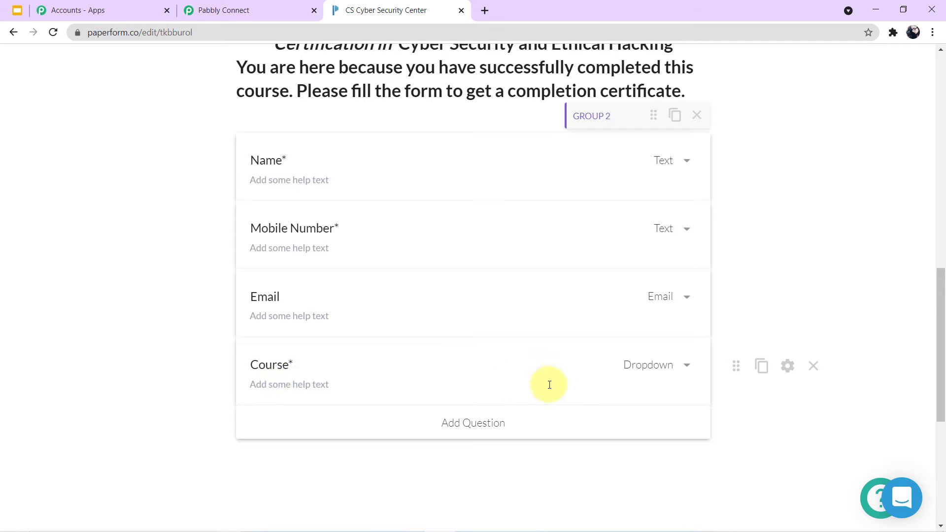
Examine the Course question's settings, including the required, visibility, options and default answer settings, and return to the form.
click(788, 367)
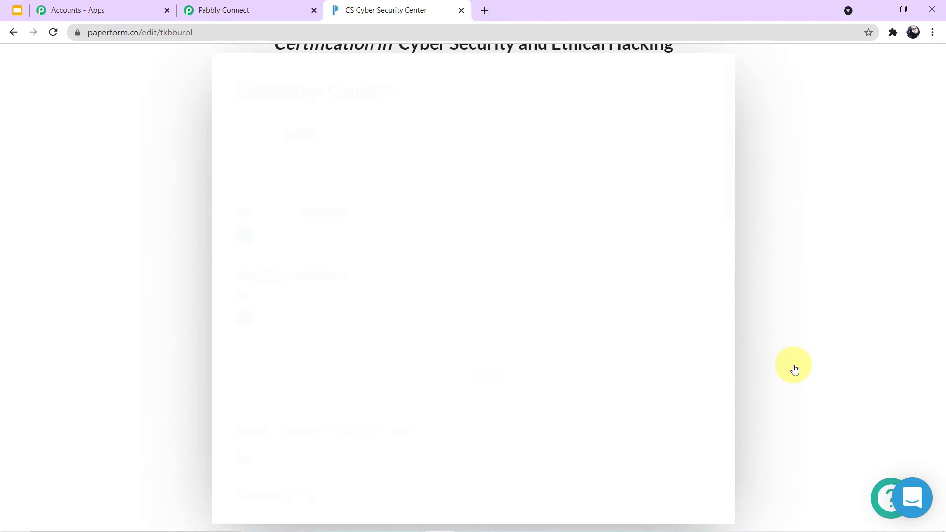
scroll(472, 201, down, 1)
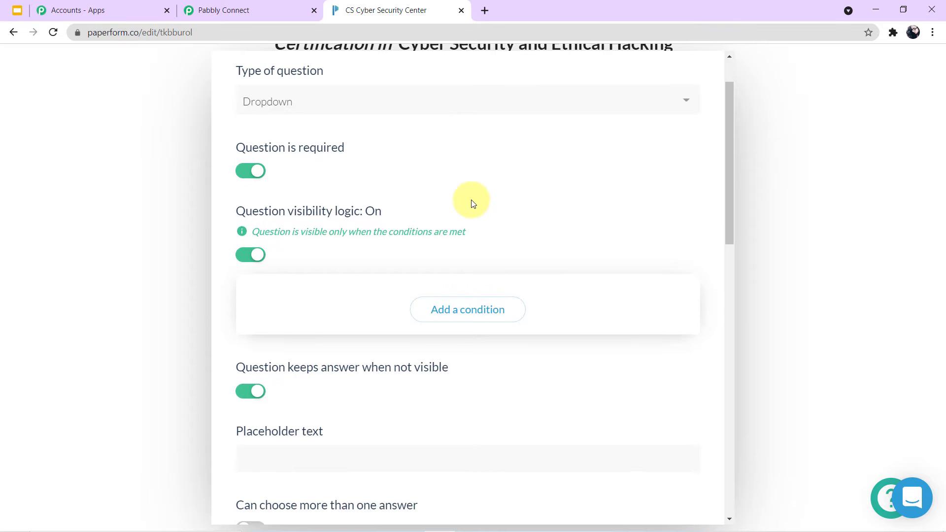
scroll(318, 185, up, 1)
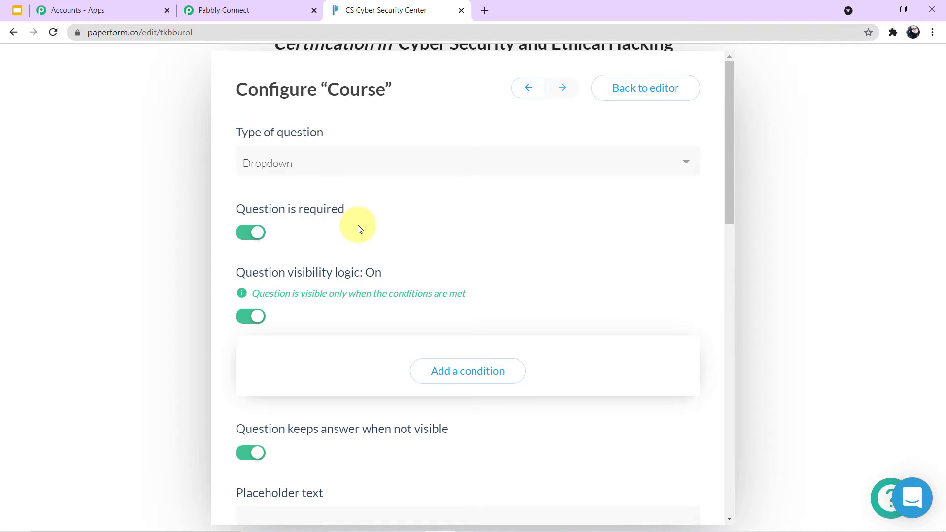
scroll(357, 225, down, 1)
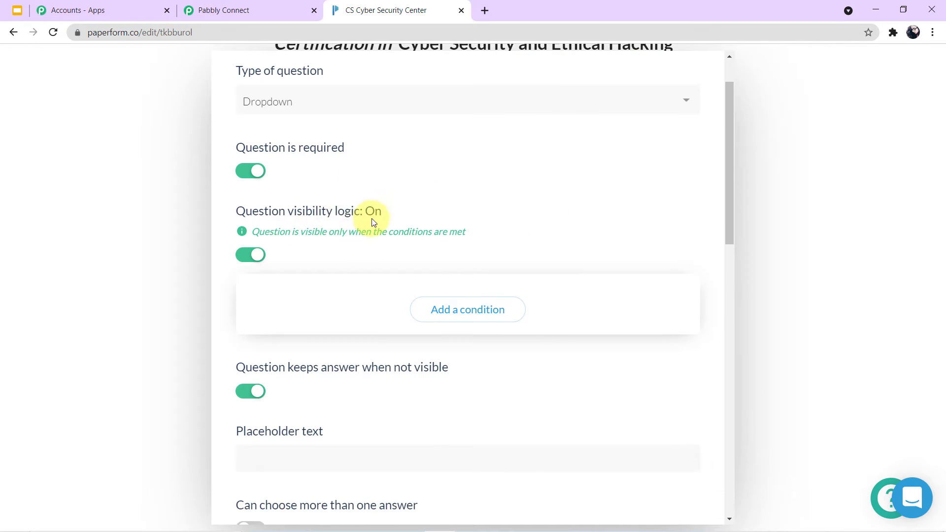
scroll(317, 257, down, 2)
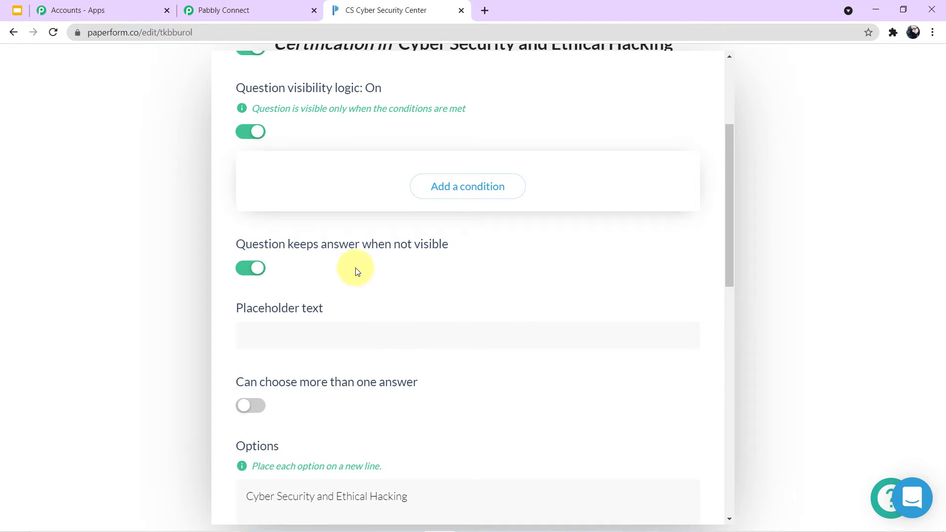
scroll(354, 286, down, 3)
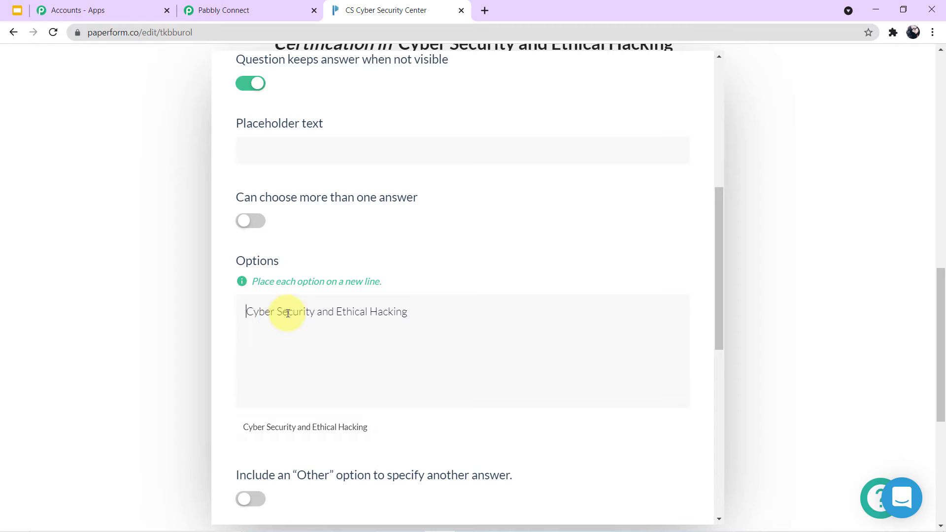
drag(248, 311, 456, 317)
scroll(438, 327, down, 3)
scroll(440, 328, down, 5)
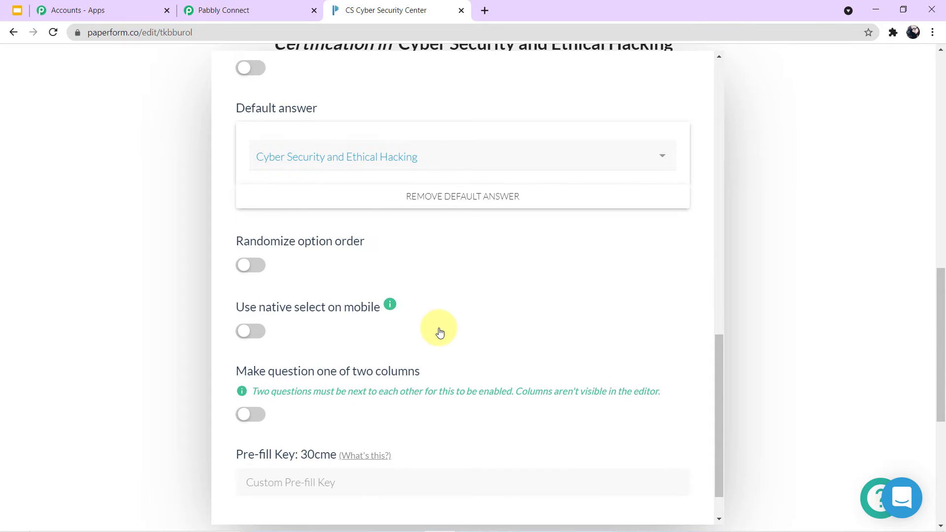
scroll(439, 332, up, 2)
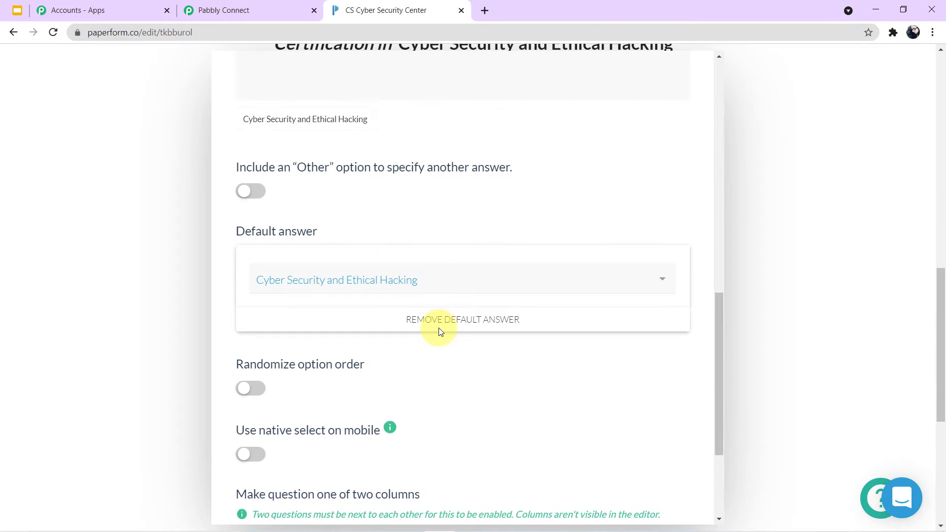
scroll(440, 331, up, 6)
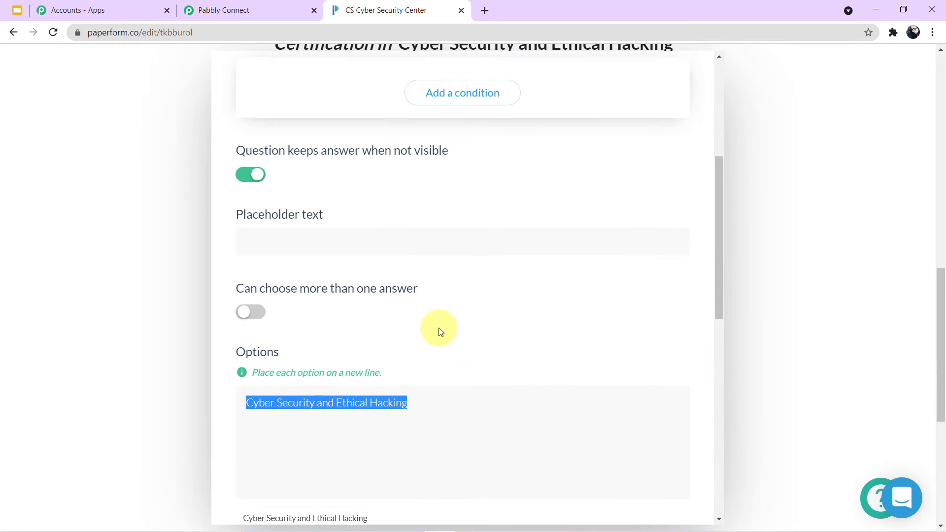
scroll(440, 331, up, 5)
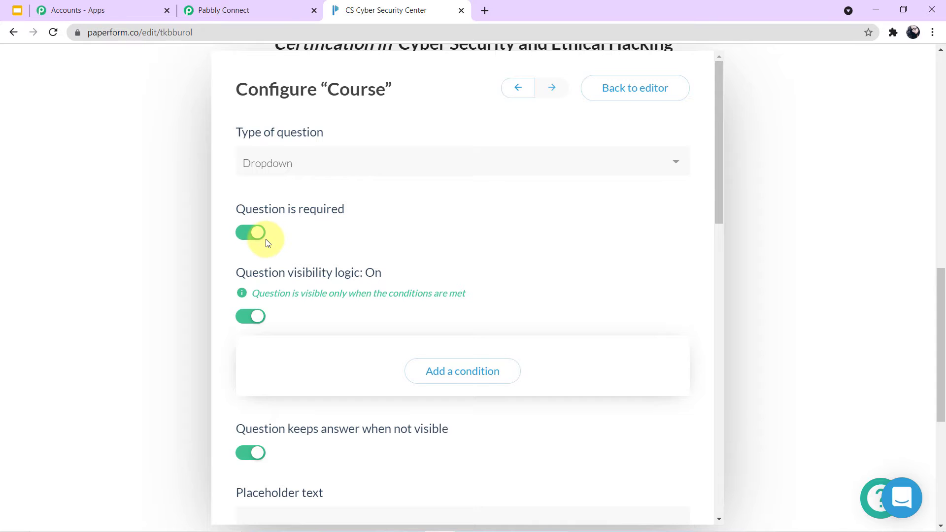
scroll(266, 243, down, 1)
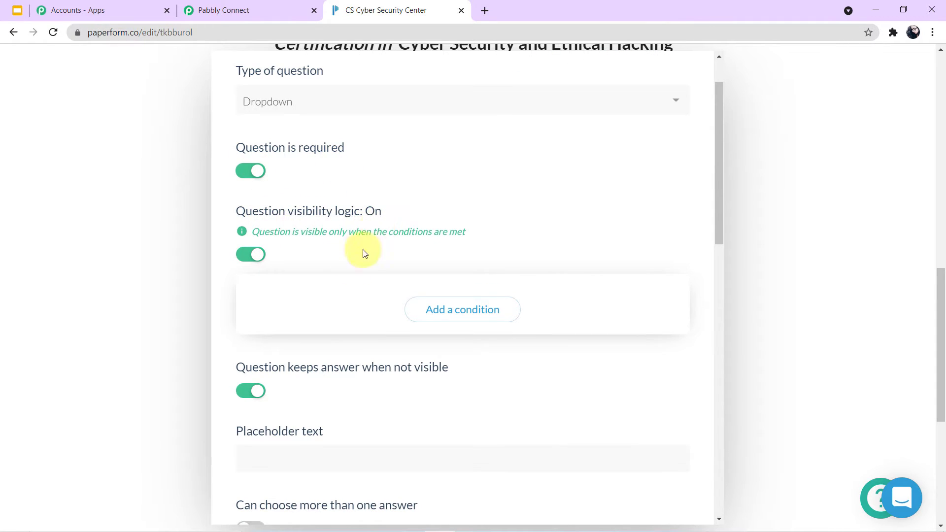
scroll(377, 228, down, 1)
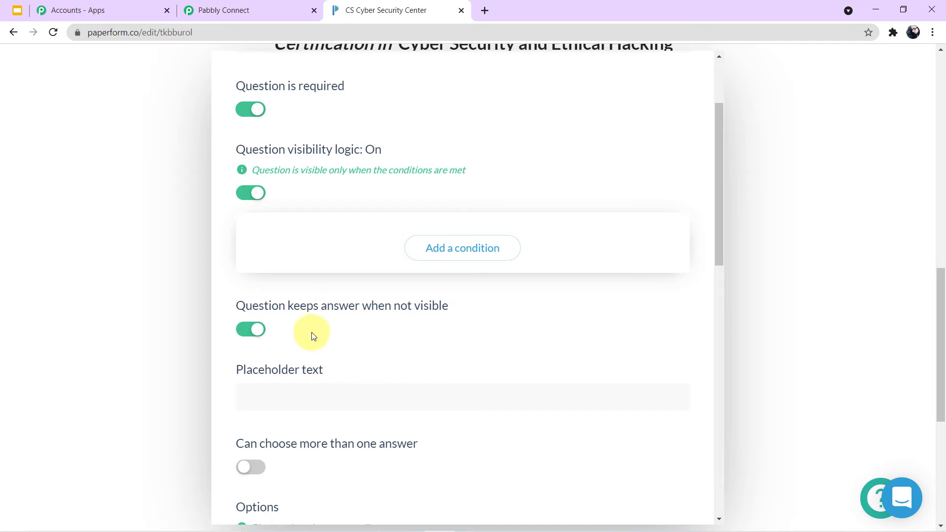
scroll(338, 335, down, 4)
click(432, 323)
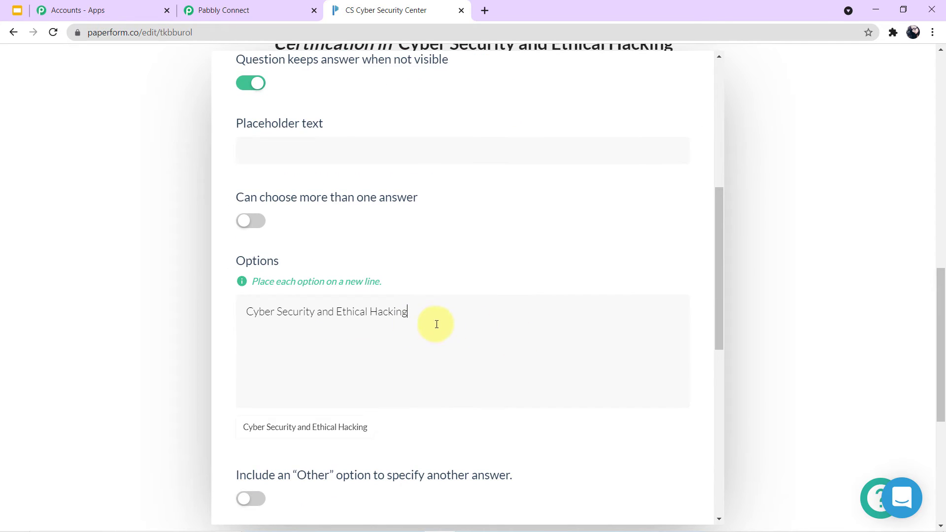
click(897, 264)
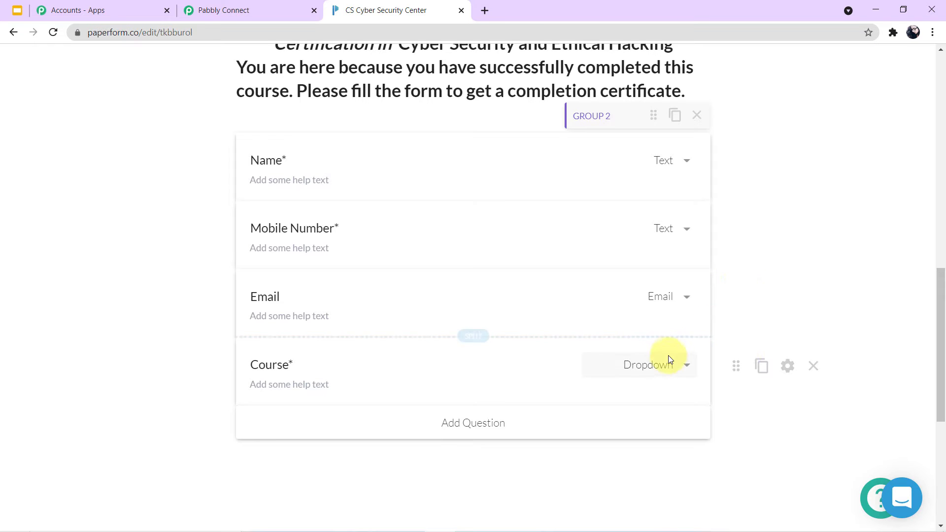
Reopen the Course question's configuration, recheck its visibility and options settings, and close it.
click(788, 367)
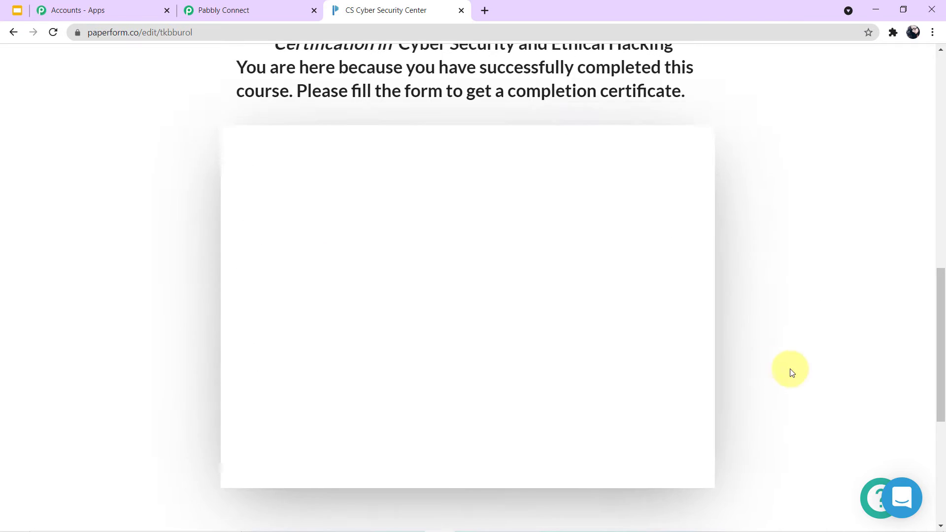
scroll(499, 176, down, 1)
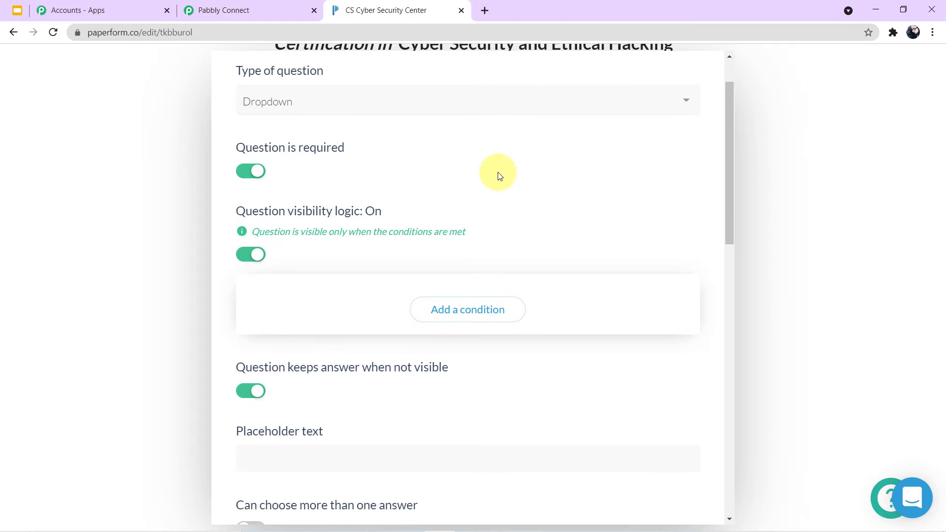
scroll(499, 176, down, 1)
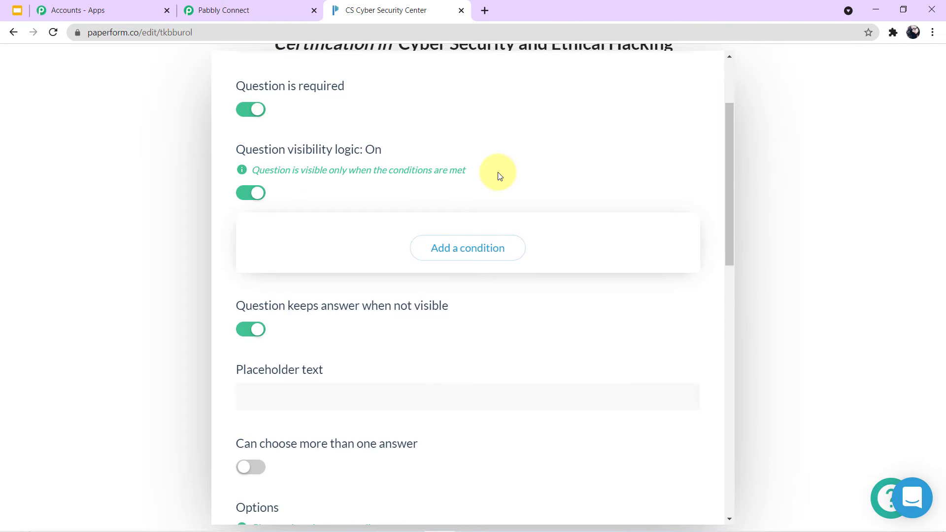
scroll(499, 176, down, 1)
scroll(499, 176, down, 1)
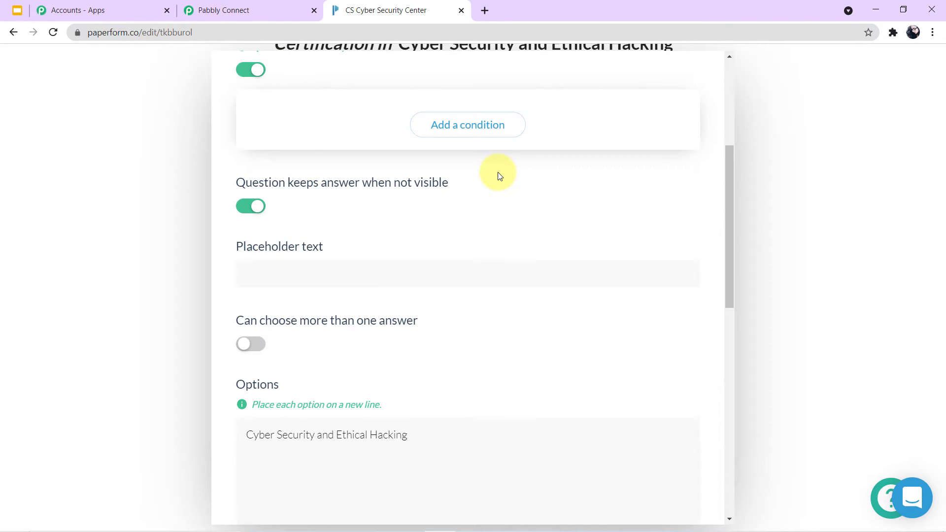
scroll(499, 176, up, 3)
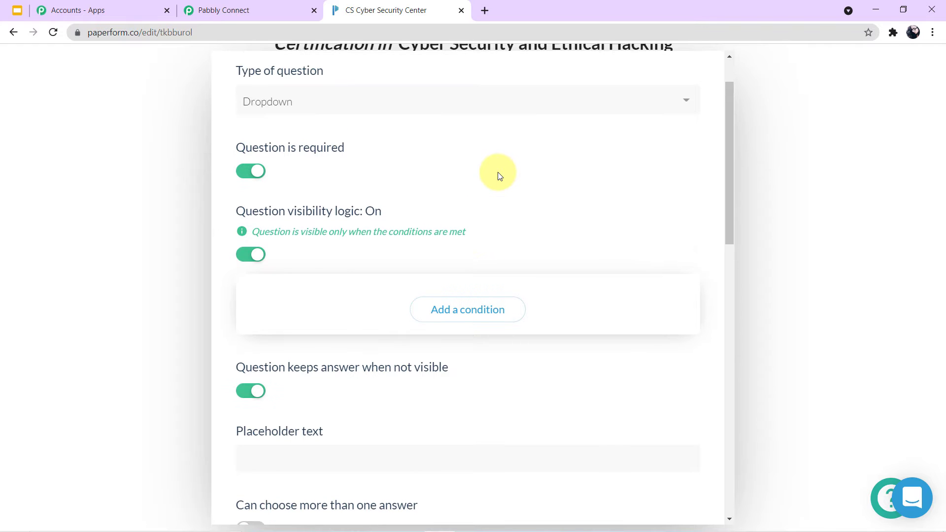
click(809, 218)
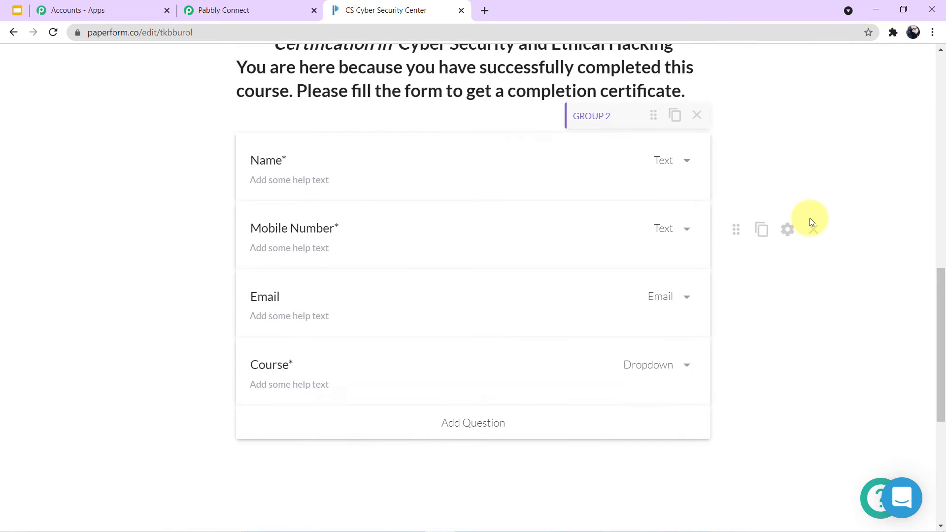
Switch to the Pabbly Connect workflow and select the full webhook URL of the PaperForm trigger.
scroll(810, 220, up, 3)
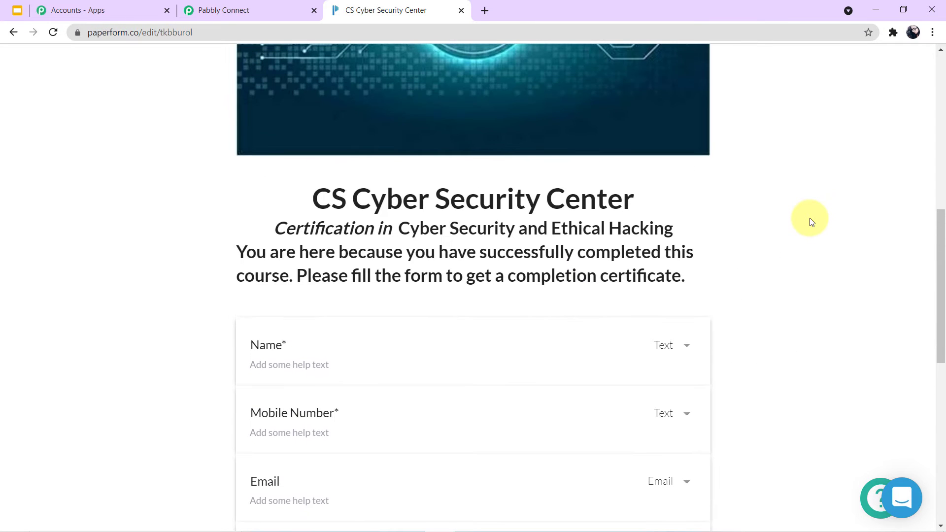
scroll(810, 220, up, 10)
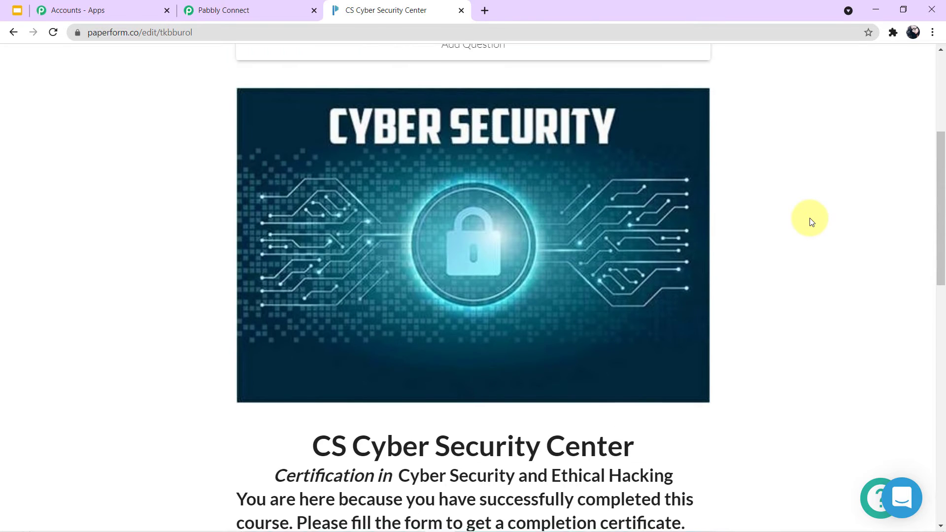
scroll(487, 141, up, 2)
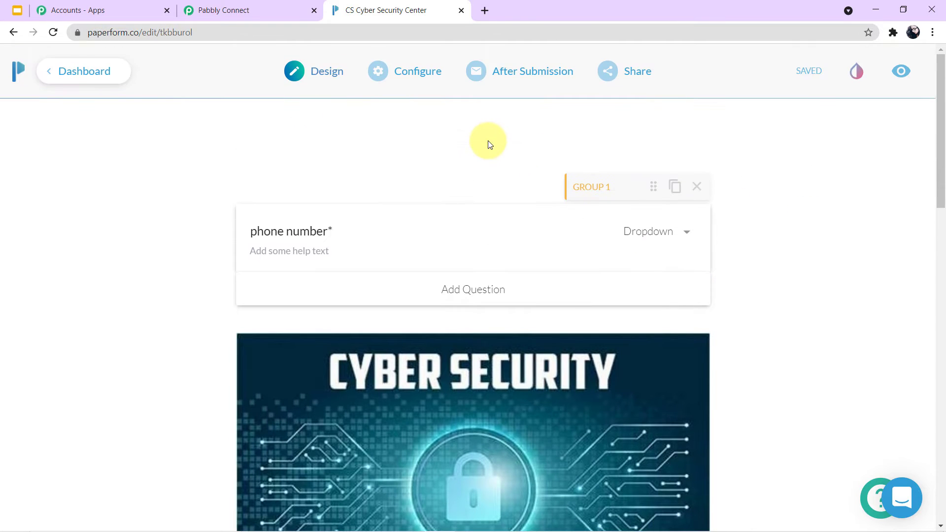
click(261, 14)
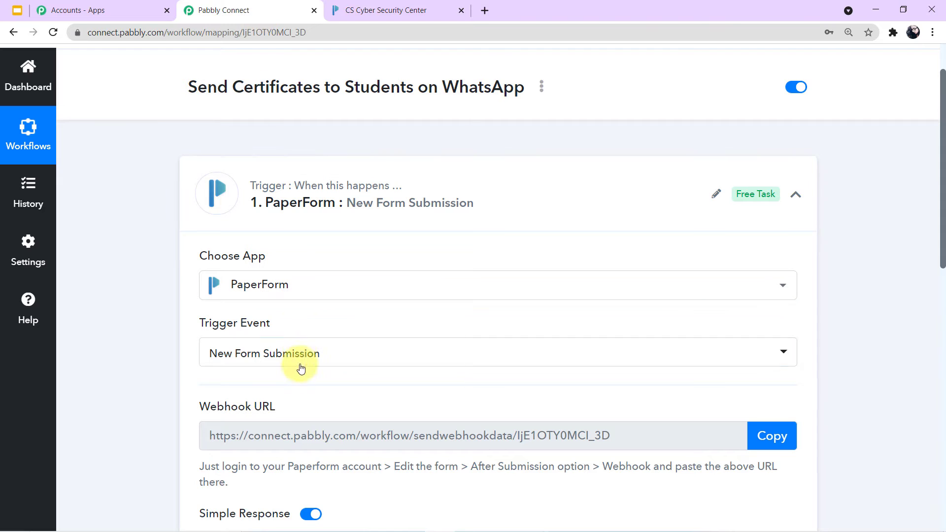
drag(209, 437, 614, 447)
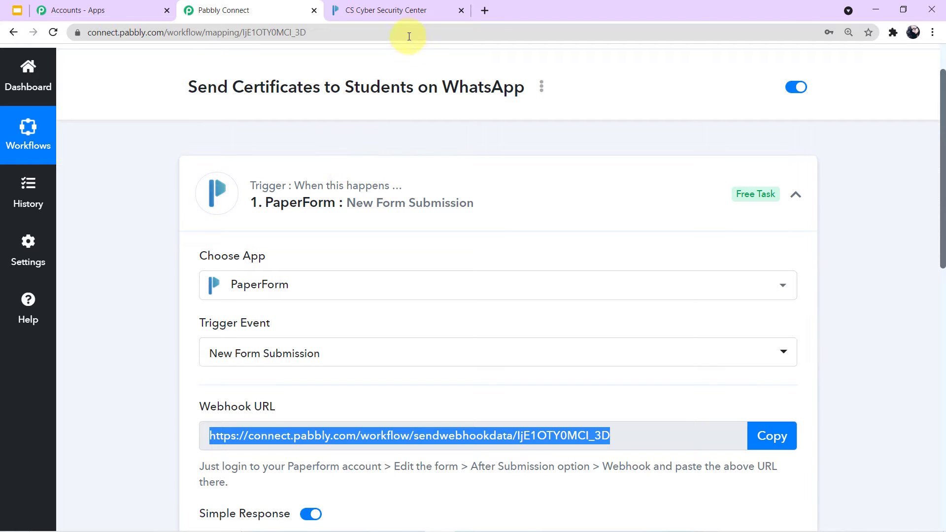
Open the after-submission Webhooks settings of the CS Cyber Security Center form in Paperform and delete the existing webhook.
click(411, 10)
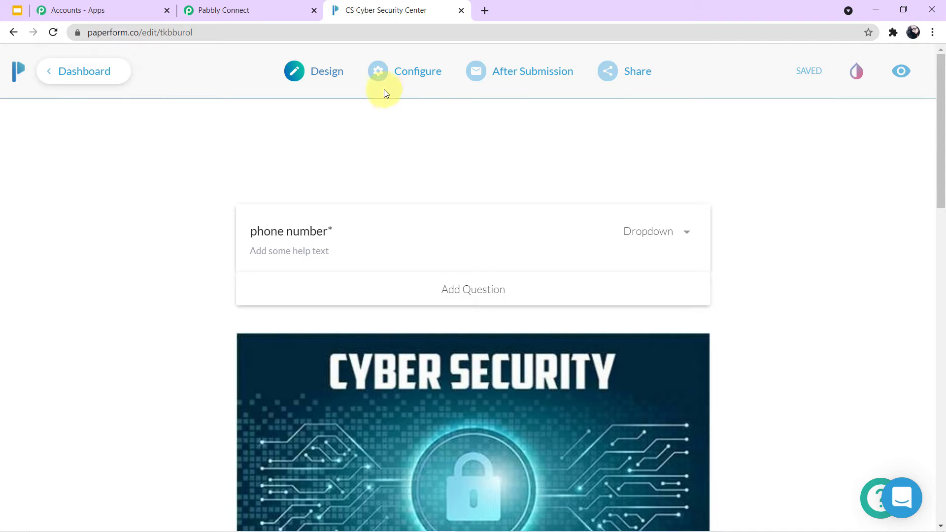
mouse_move(413, 71)
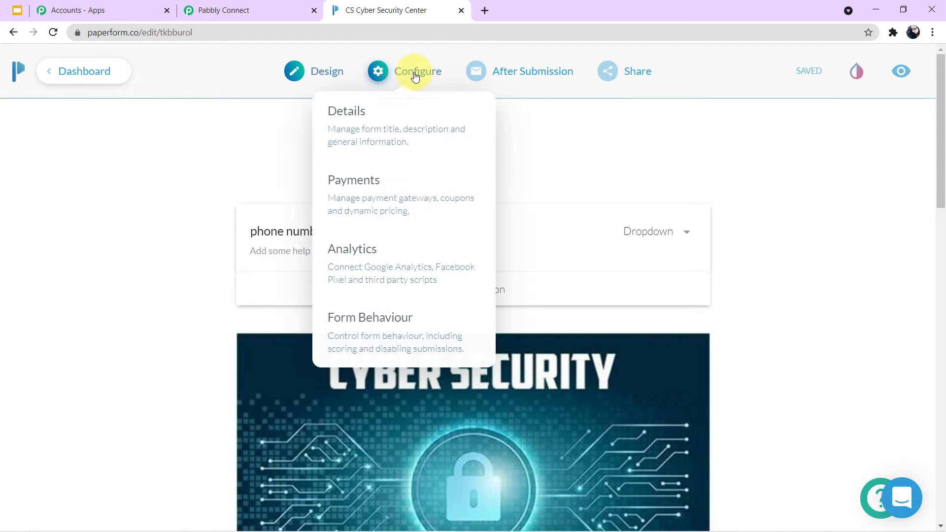
mouse_move(502, 71)
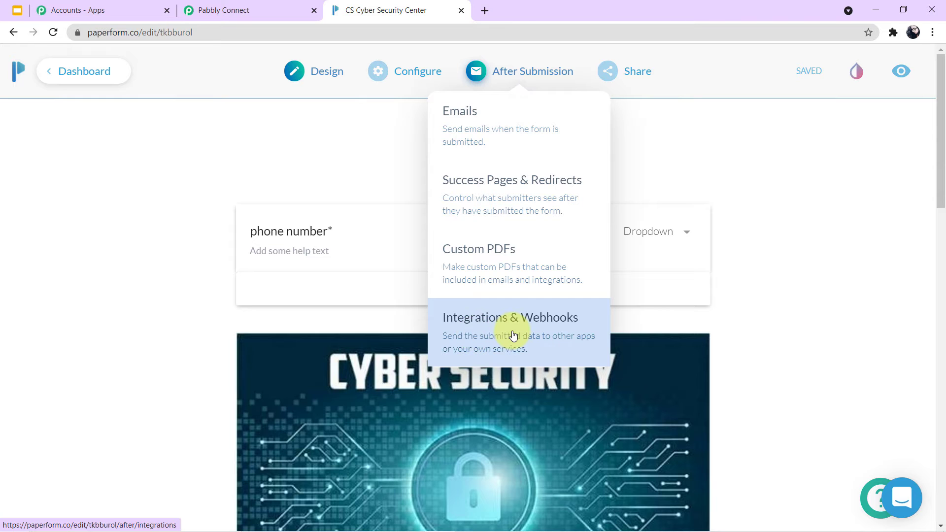
click(513, 335)
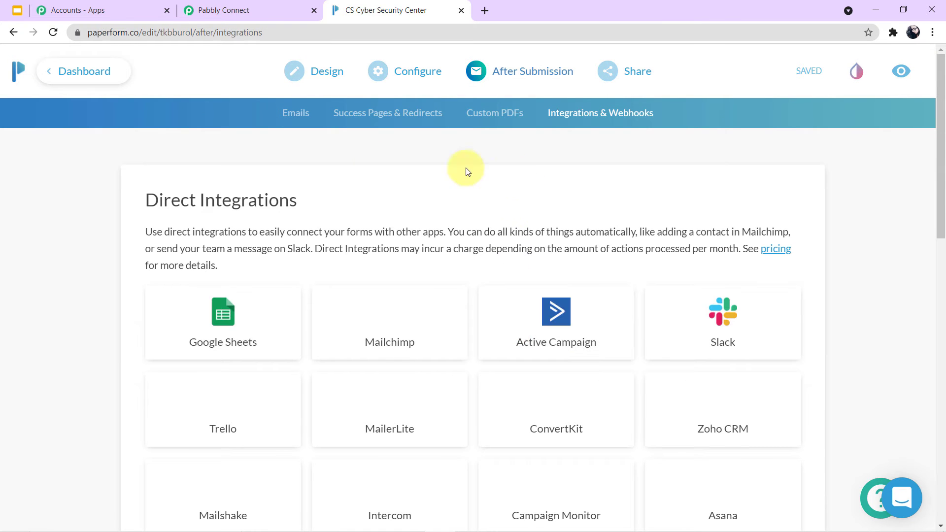
scroll(555, 210, down, 7)
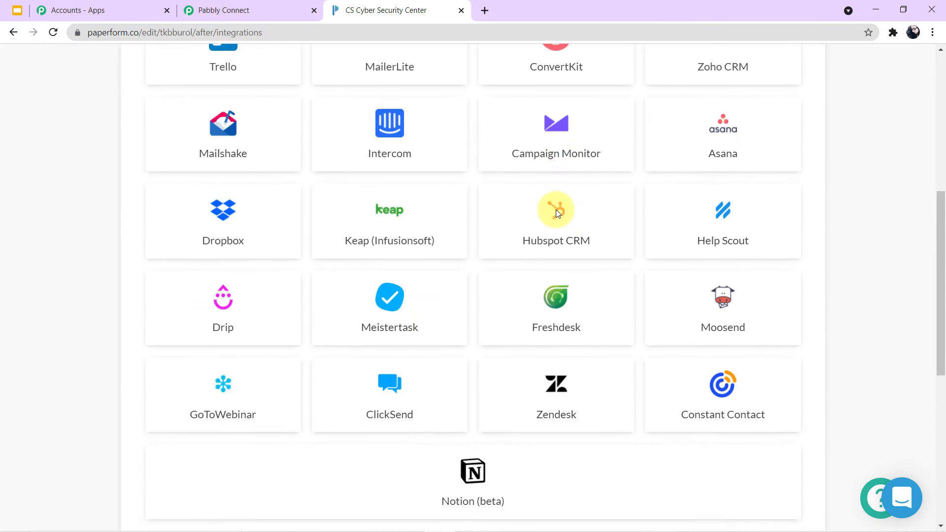
scroll(557, 212, down, 8)
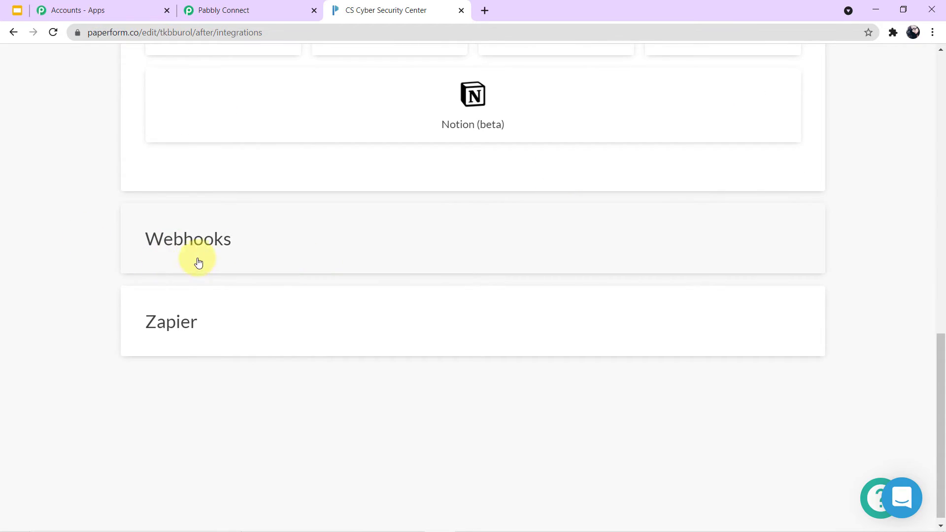
click(248, 262)
scroll(248, 260, down, 1)
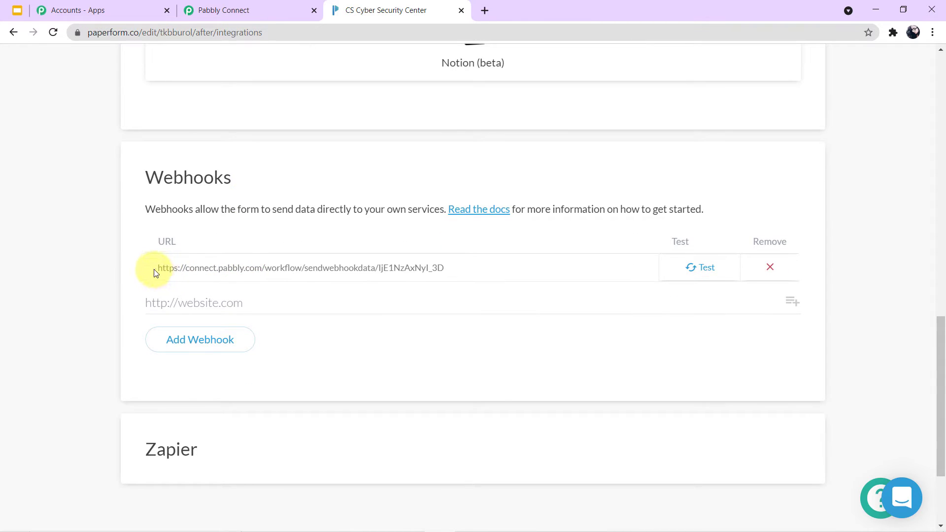
click(770, 267)
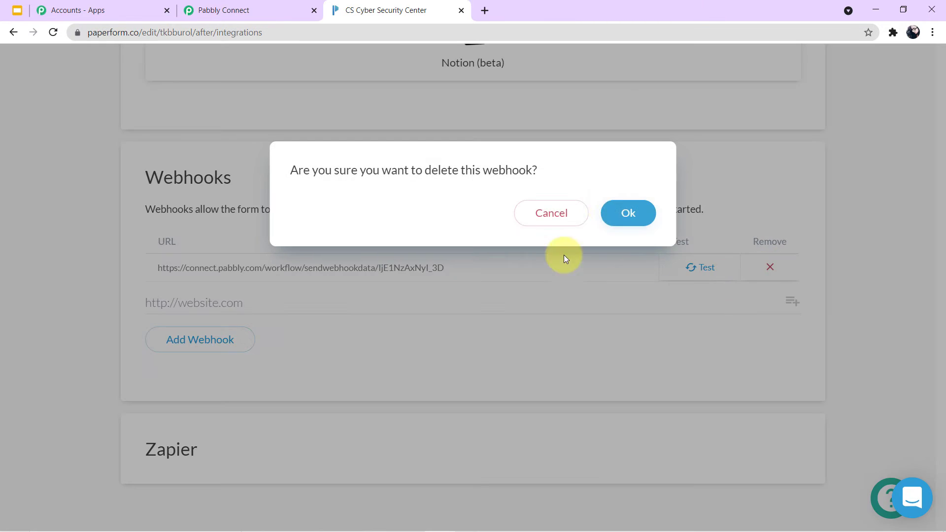
click(635, 213)
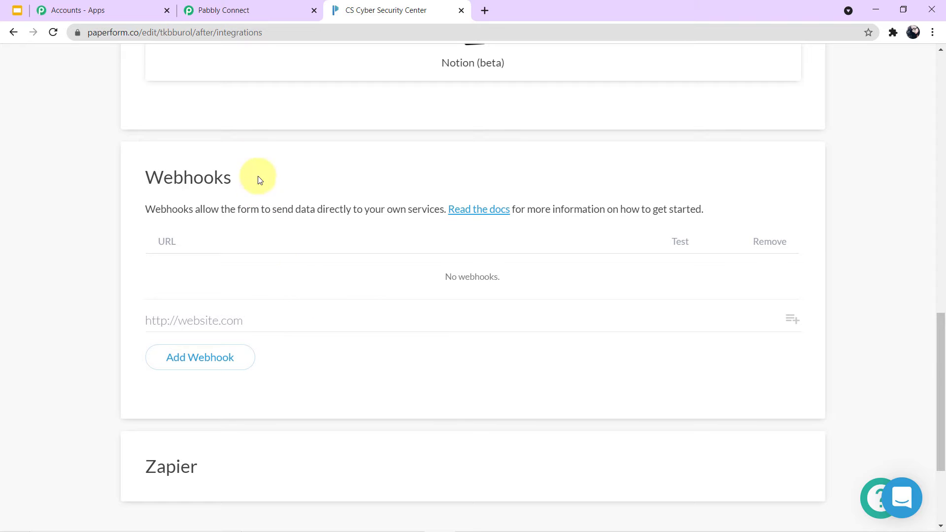
Copy the PaperForm trigger's webhook URL from Pabbly Connect and add it as a new webhook on the form.
click(264, 7)
scroll(340, 241, down, 3)
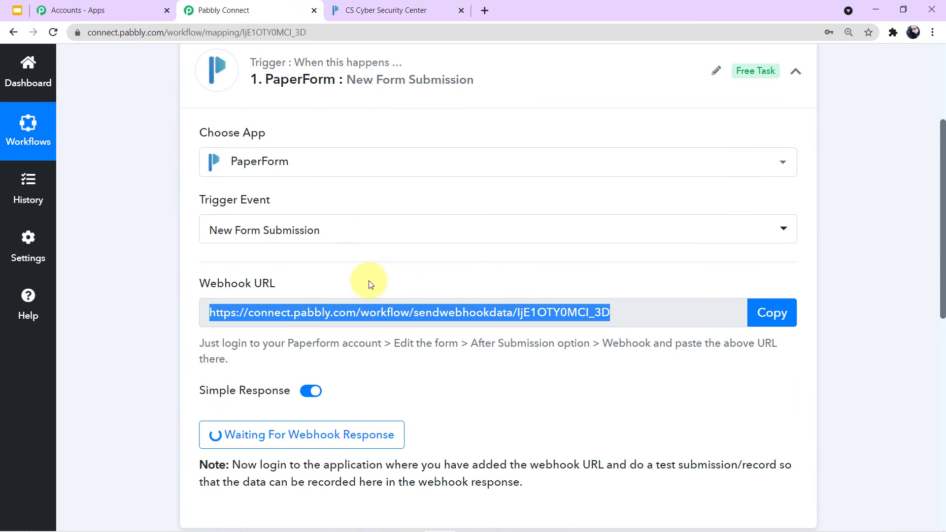
click(756, 311)
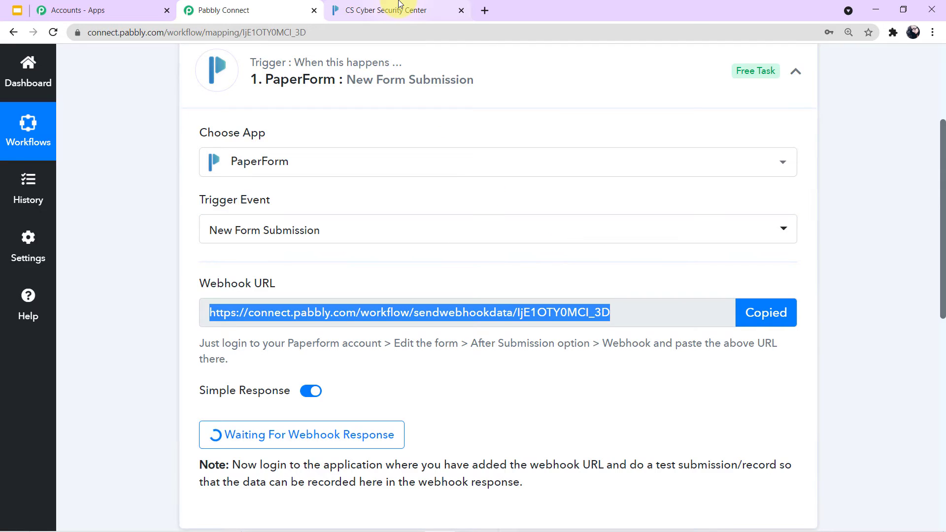
click(389, 10)
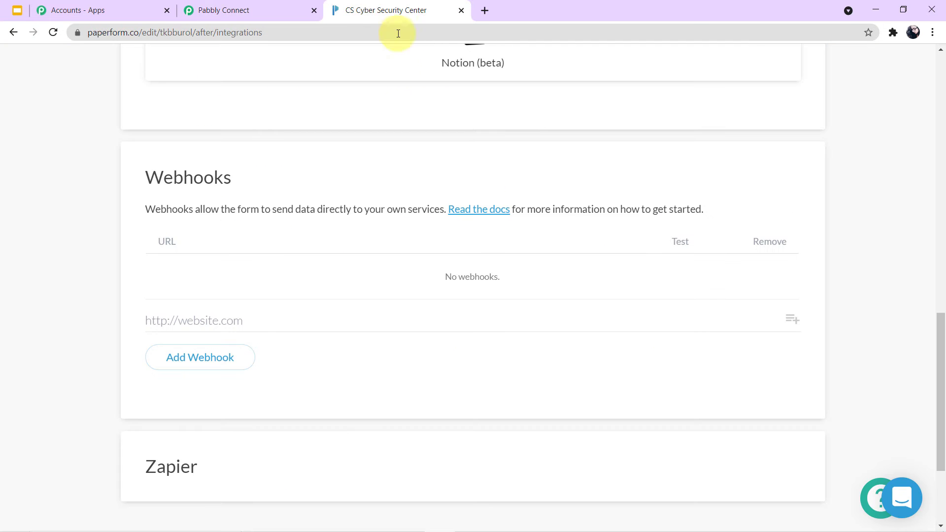
click(250, 327)
key(ctrl+v)
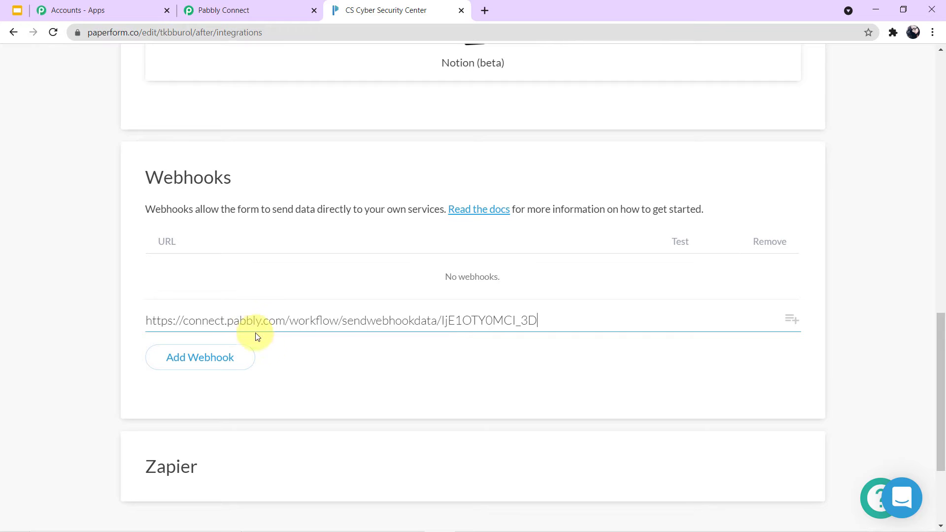
click(217, 370)
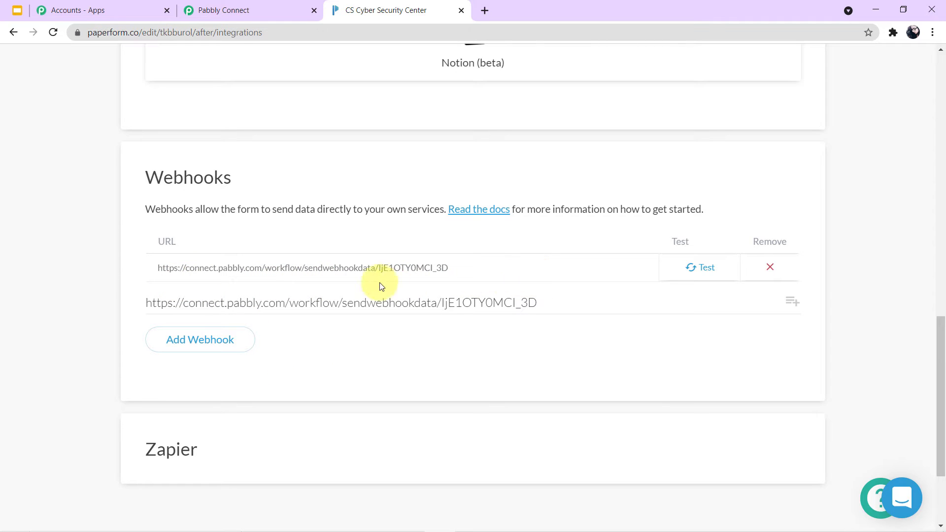
scroll(883, 299, up, 4)
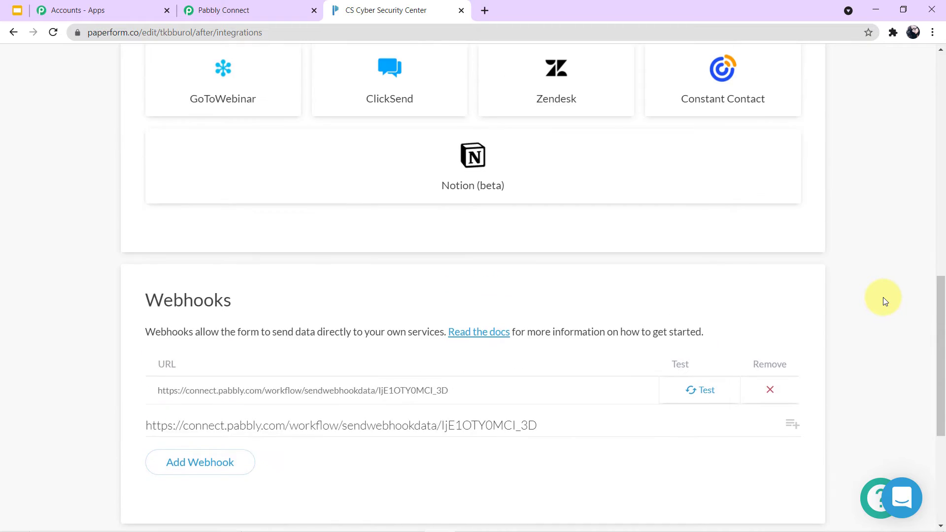
scroll(883, 299, up, 12)
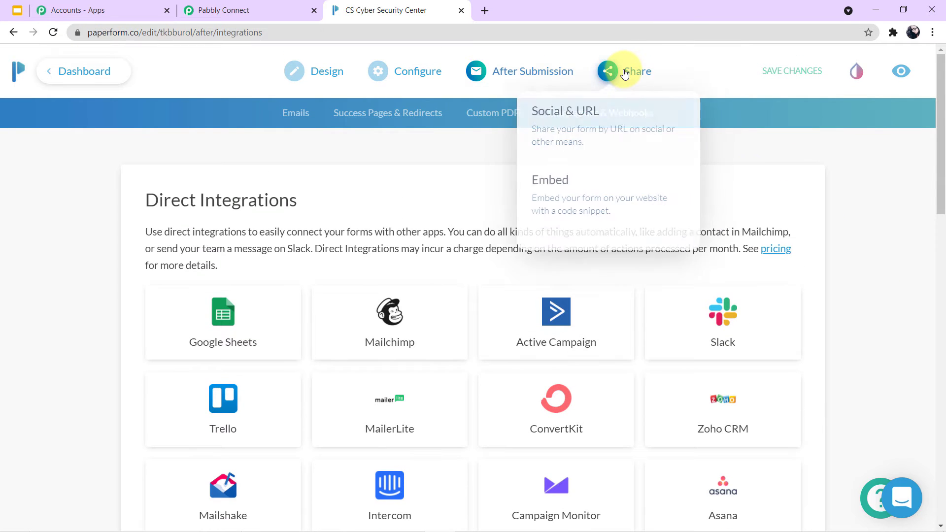
click(618, 70)
drag(575, 264, 307, 261)
key(ctrl+c)
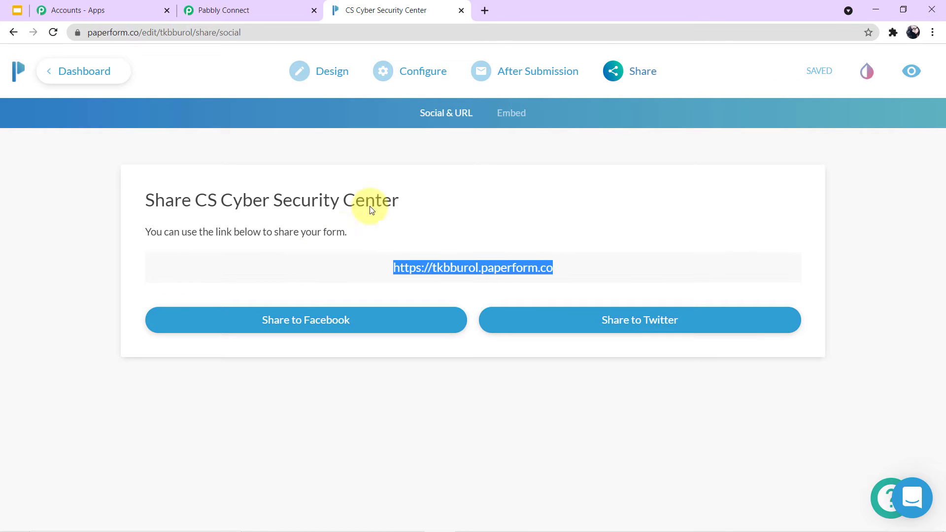
click(486, 10)
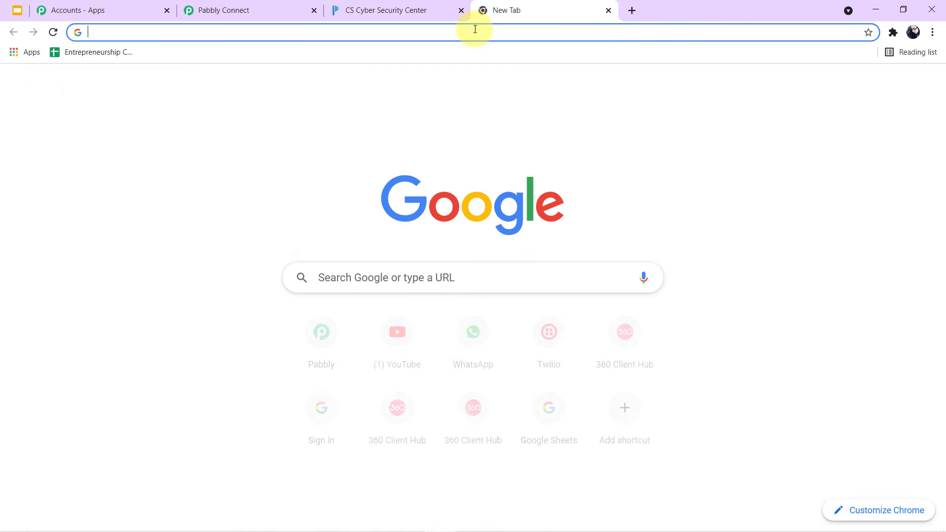
click(473, 30)
key(ctrl+v)
key(Return)
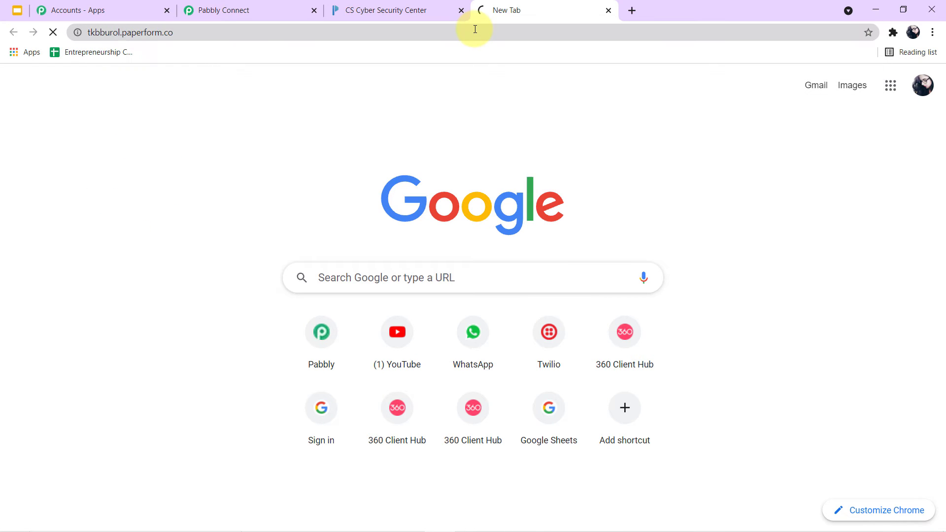
Check the webhook response status in Pabbly Connect, and submit a test entry on the live form with a student's name, mobile number and email.
scroll(701, 203, down, 6)
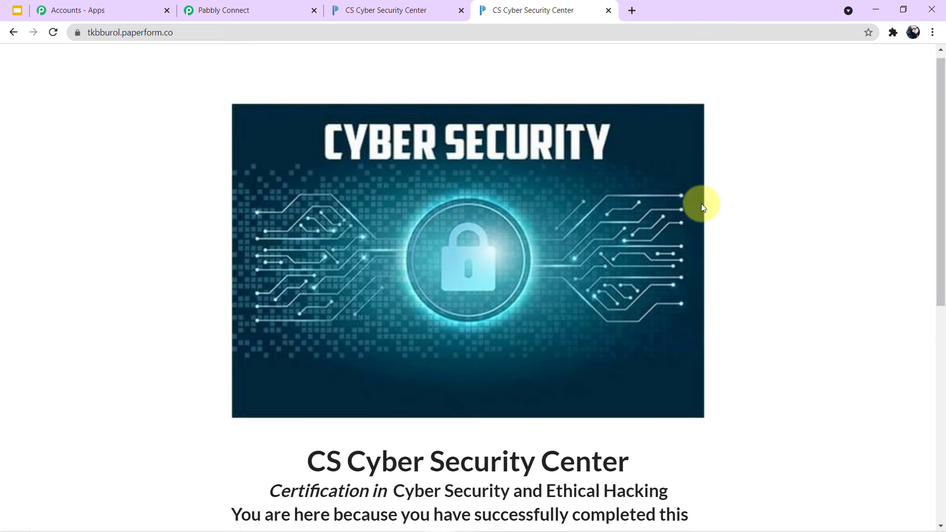
scroll(701, 203, down, 2)
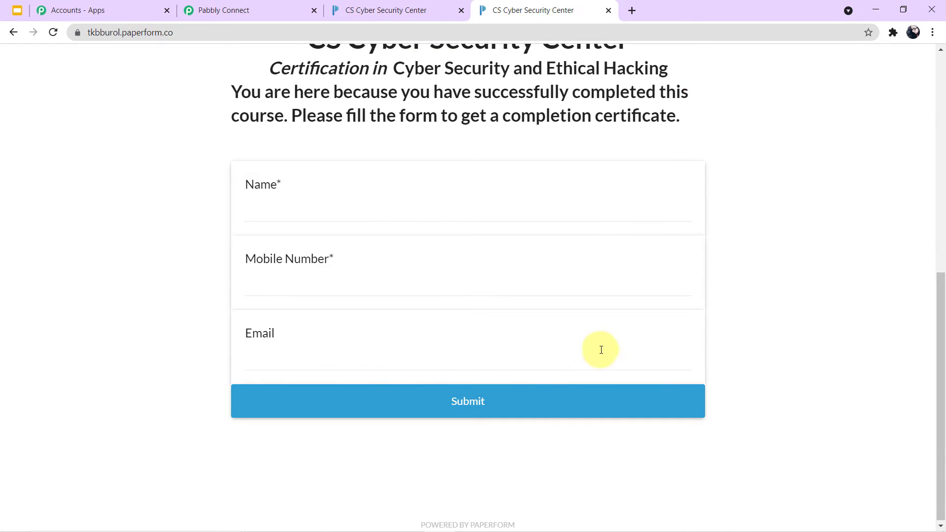
scroll(754, 316, up, 1)
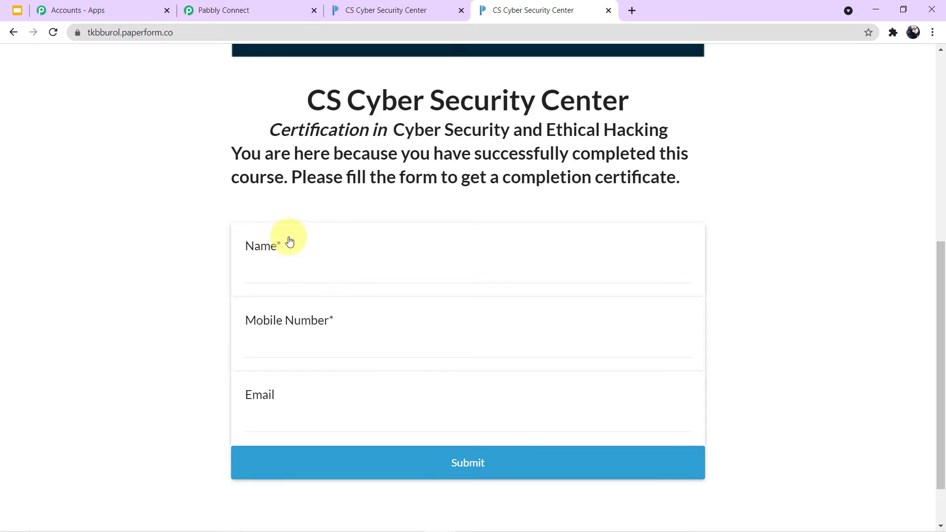
click(257, 2)
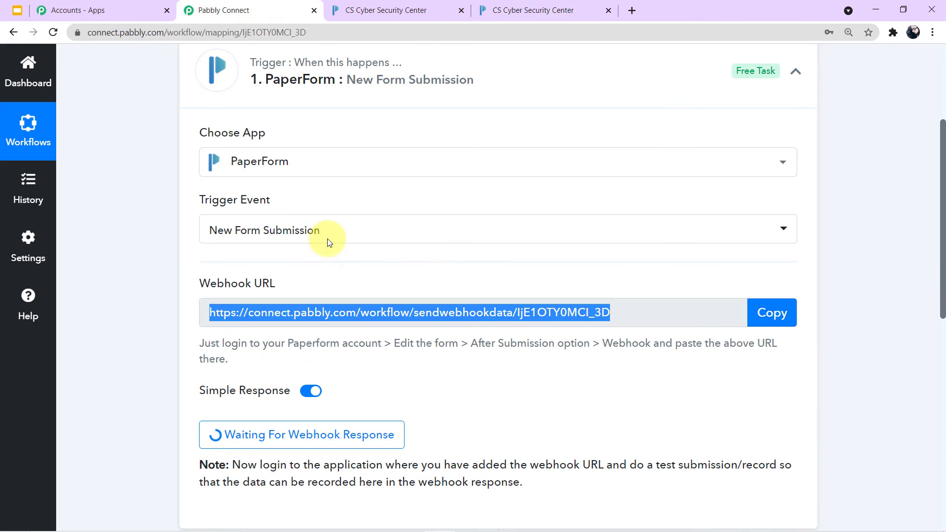
scroll(363, 371, down, 1)
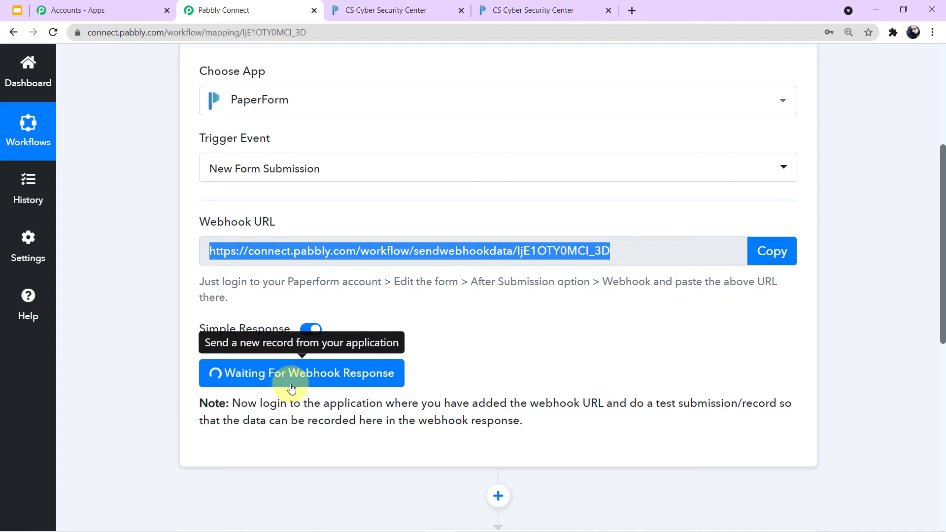
click(507, 11)
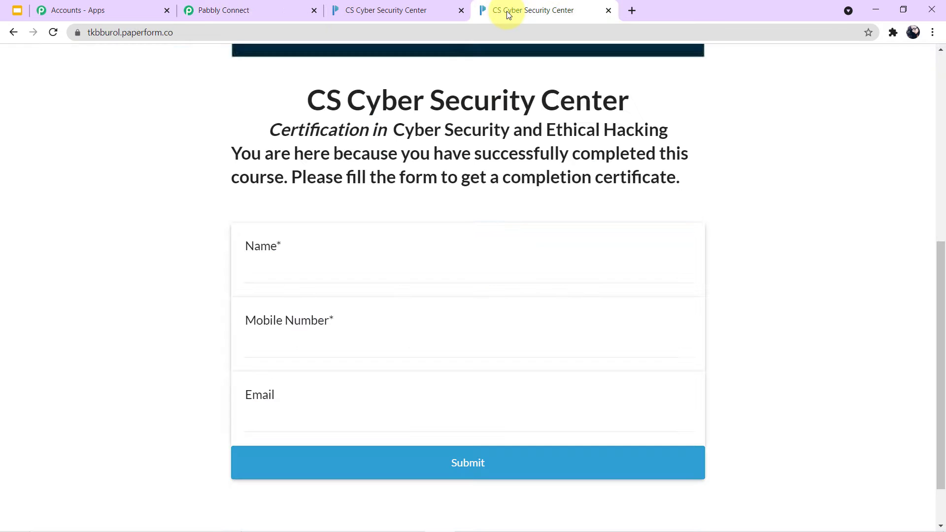
scroll(501, 210, up, 1)
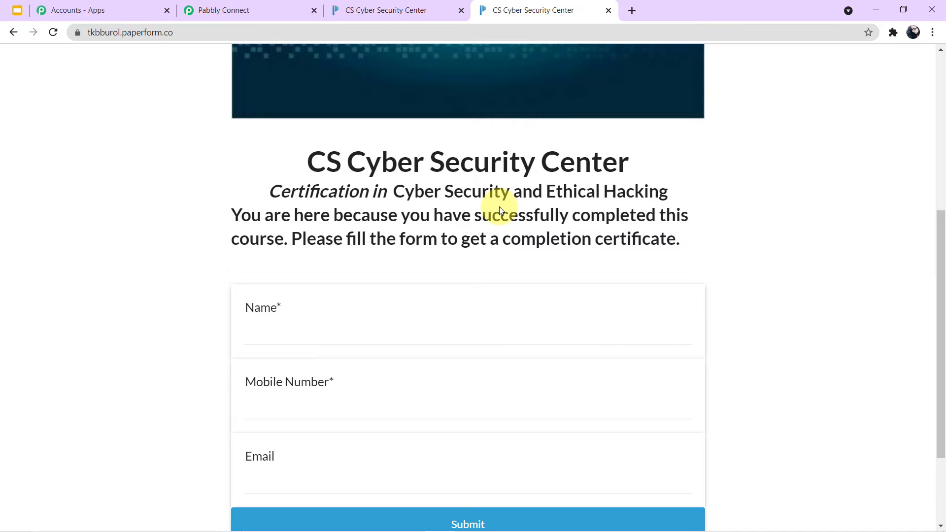
scroll(501, 211, down, 1)
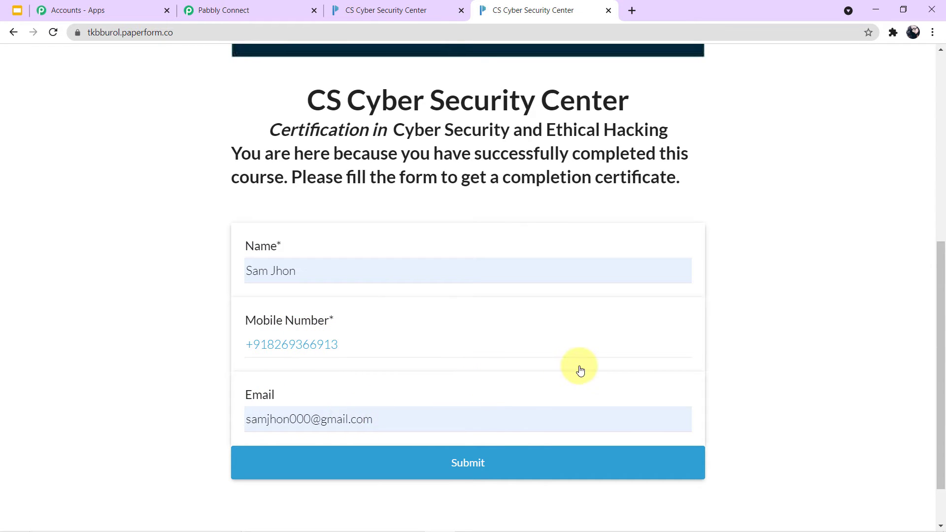
click(499, 466)
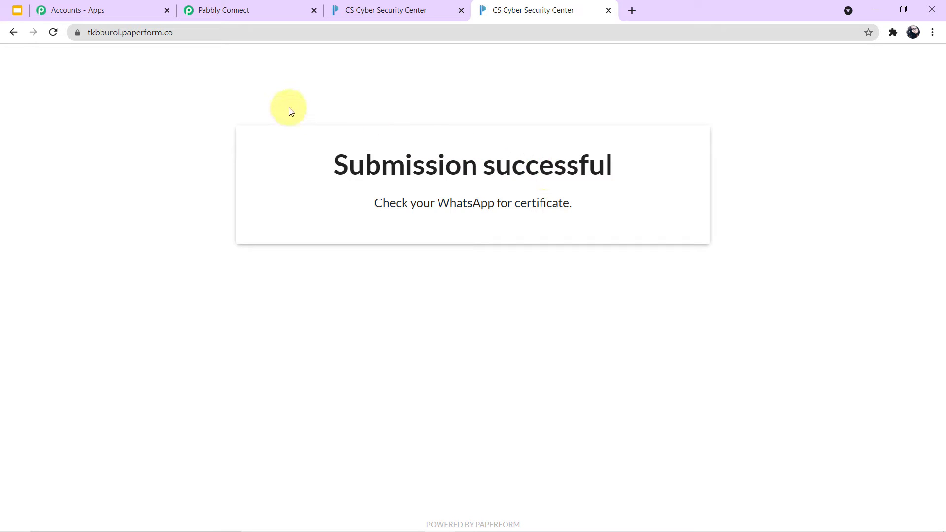
Switch to the Pabbly Connect workflow and examine the name, mobile number, email and course values in the received webhook response.
key(ctrl+3)
scroll(288, 107, down, 5)
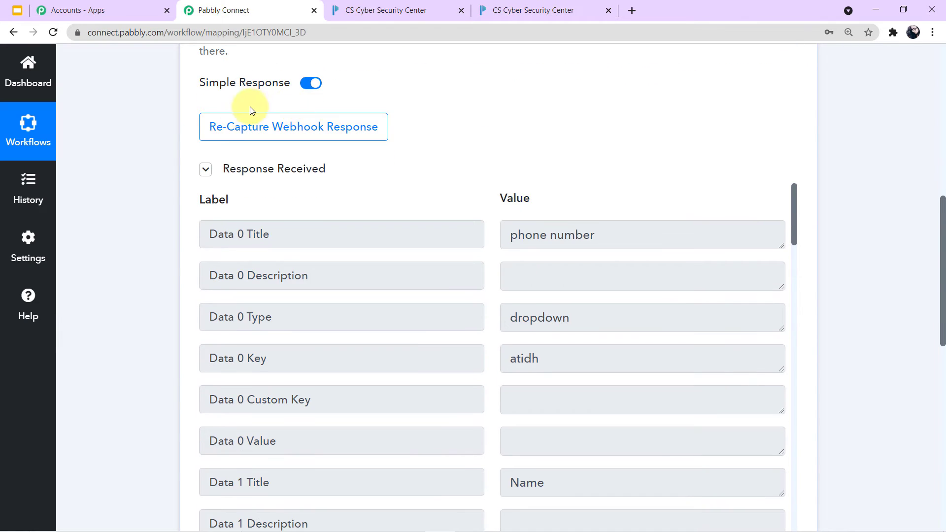
scroll(506, 247, down, 7)
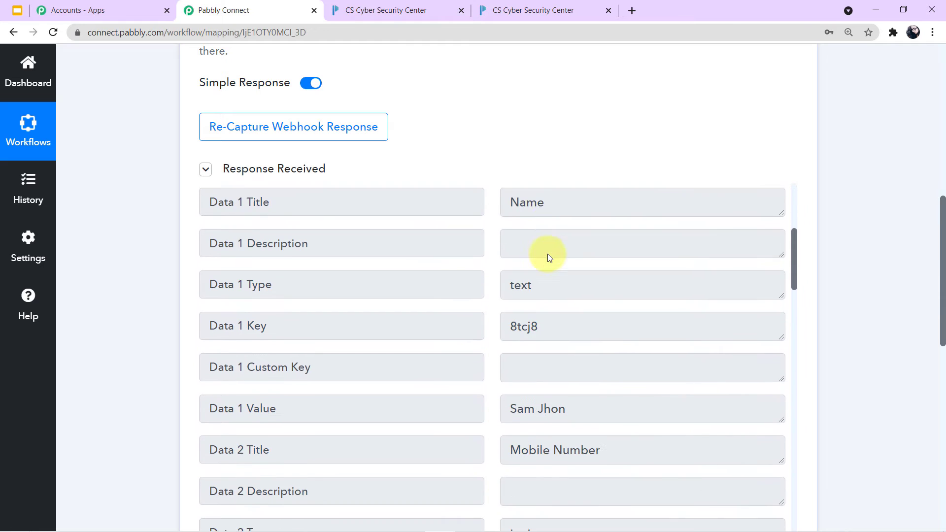
scroll(566, 261, down, 2)
scroll(566, 256, up, 3)
scroll(567, 271, down, 2)
scroll(586, 345, down, 8)
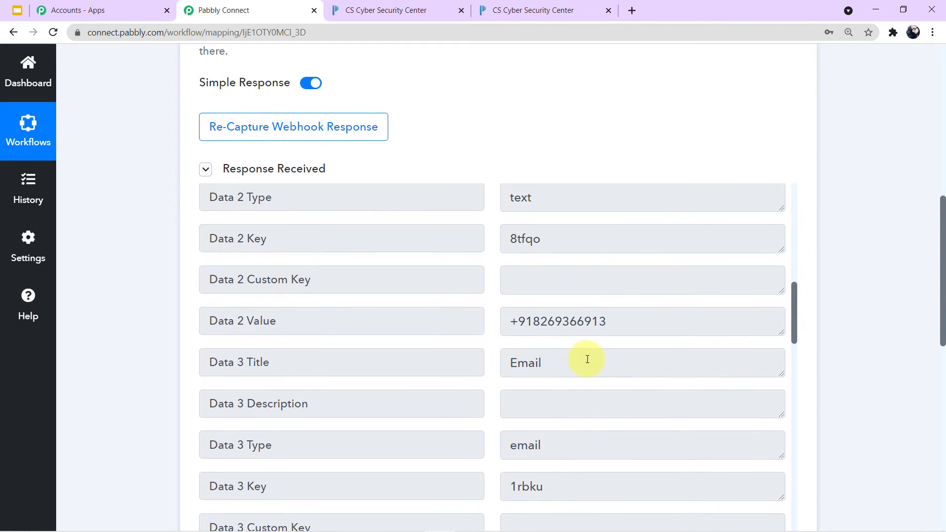
scroll(645, 354, down, 3)
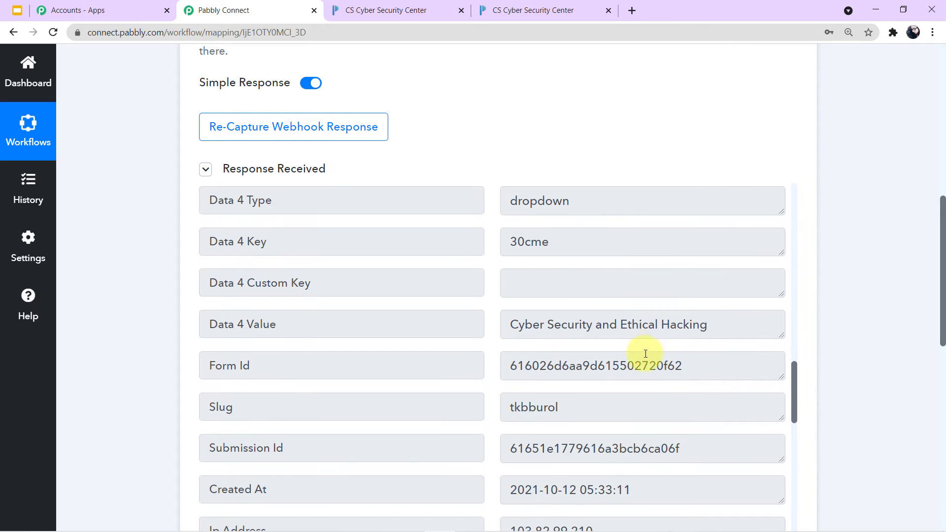
scroll(612, 353, down, 1)
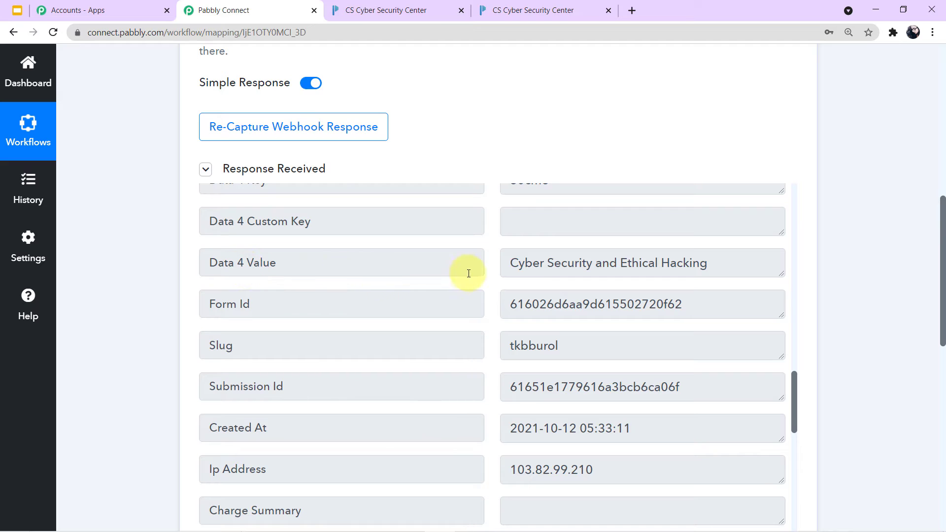
click(547, 262)
key(ctrl+a)
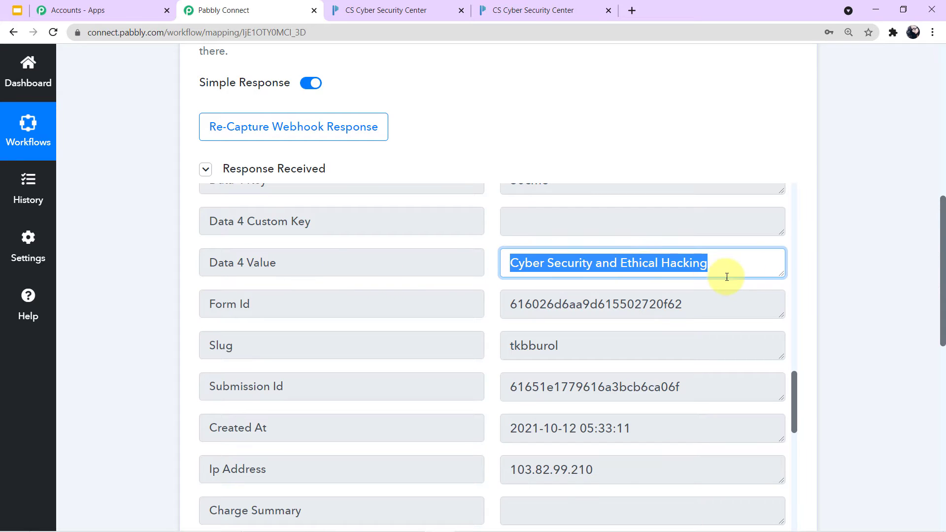
click(888, 277)
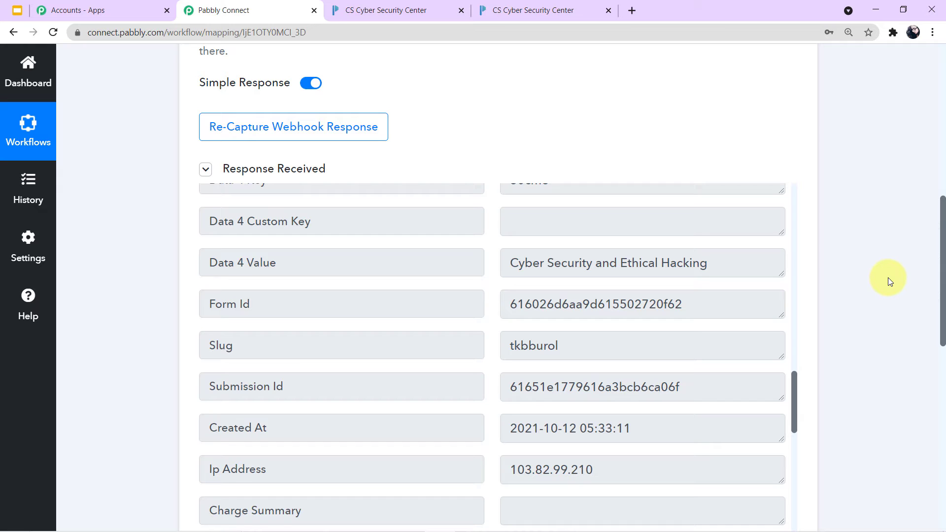
Examine the course value and the remaining submission, charge and device fields in the received webhook response, and review the response from its first entry.
click(507, 260)
key(ctrl+a)
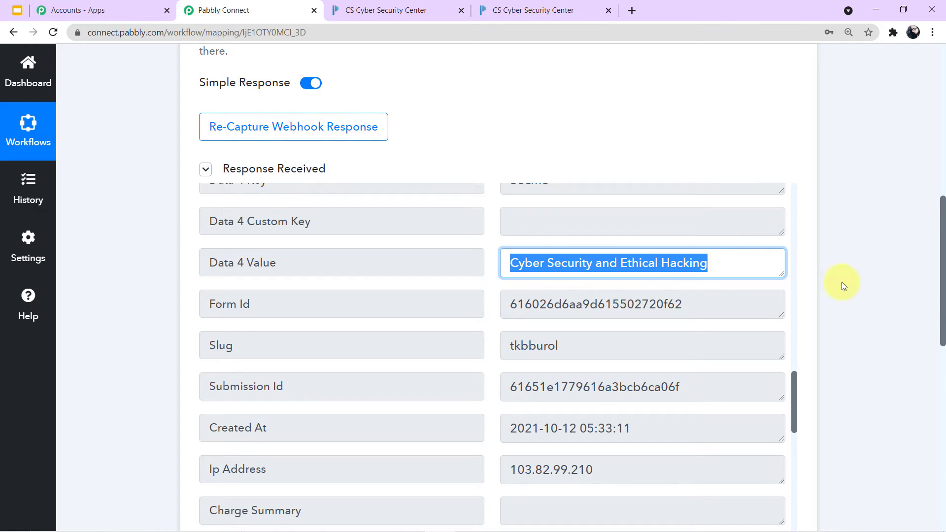
click(931, 300)
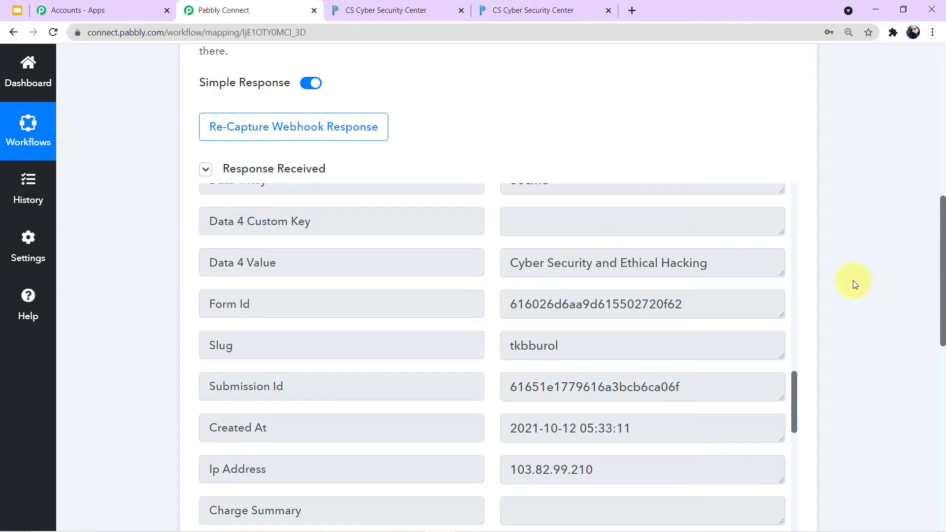
scroll(743, 286, down, 3)
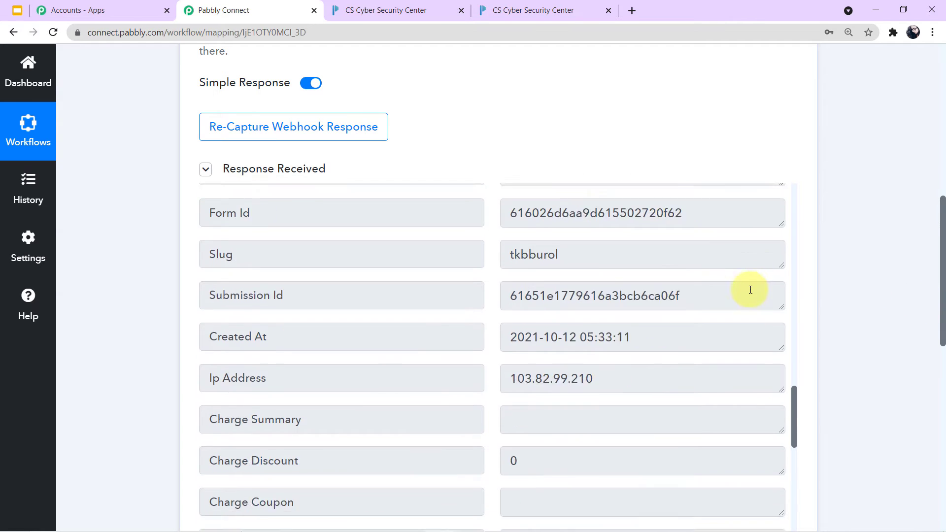
scroll(749, 288, down, 2)
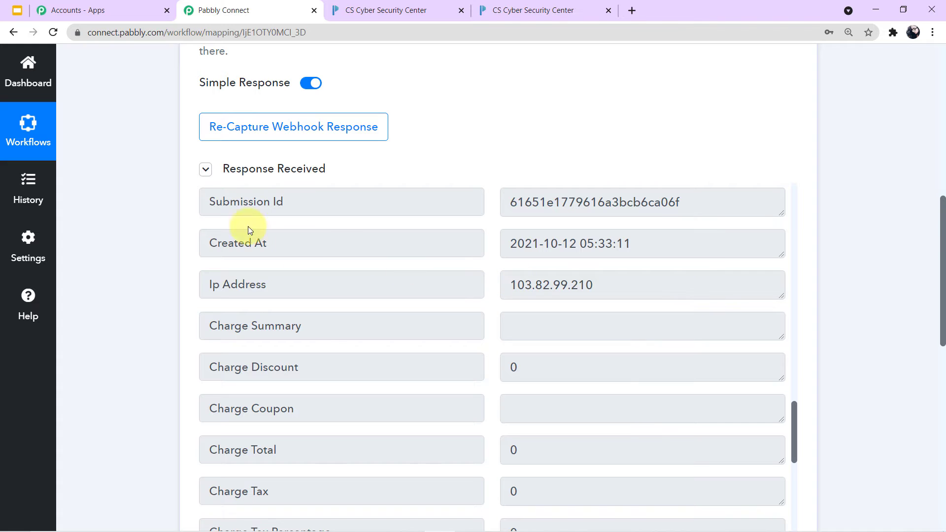
scroll(572, 275, down, 6)
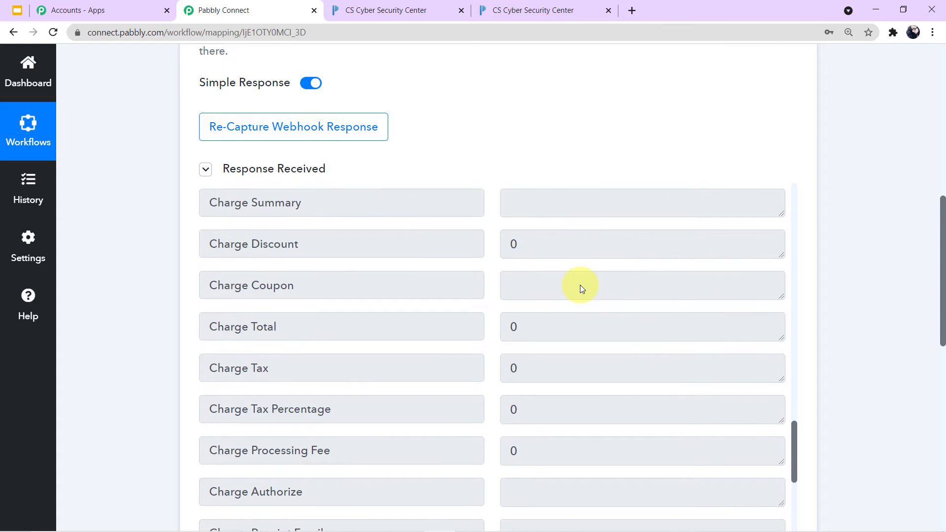
scroll(600, 301, down, 7)
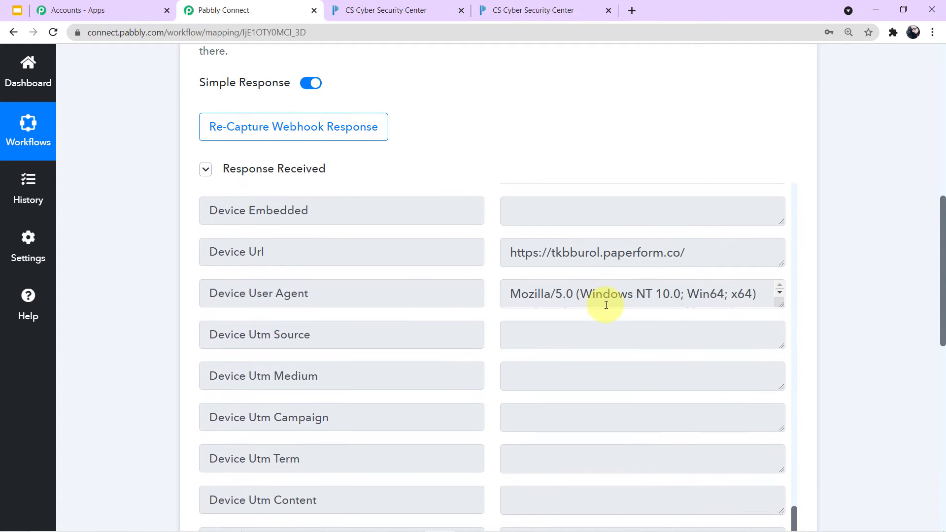
scroll(606, 304, down, 6)
scroll(601, 334, up, 3)
scroll(695, 317, up, 7)
scroll(885, 312, up, 4)
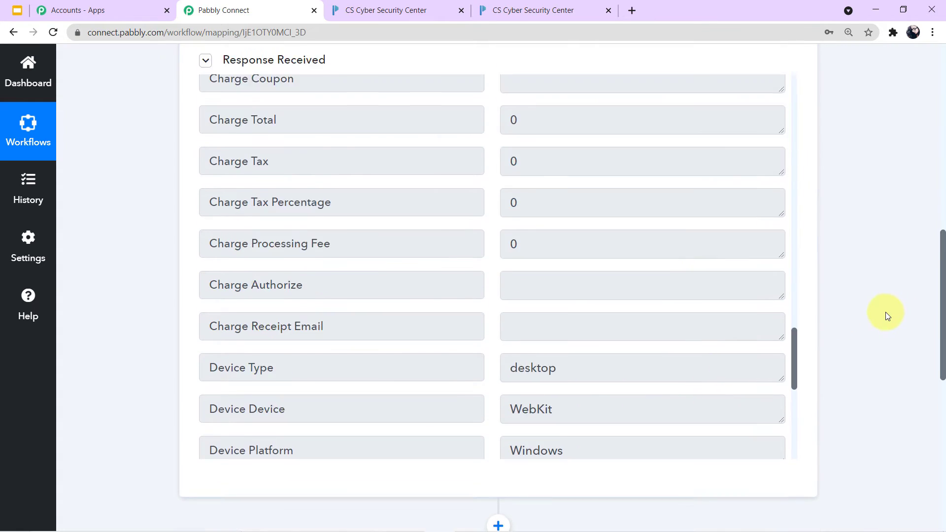
scroll(694, 310, up, 12)
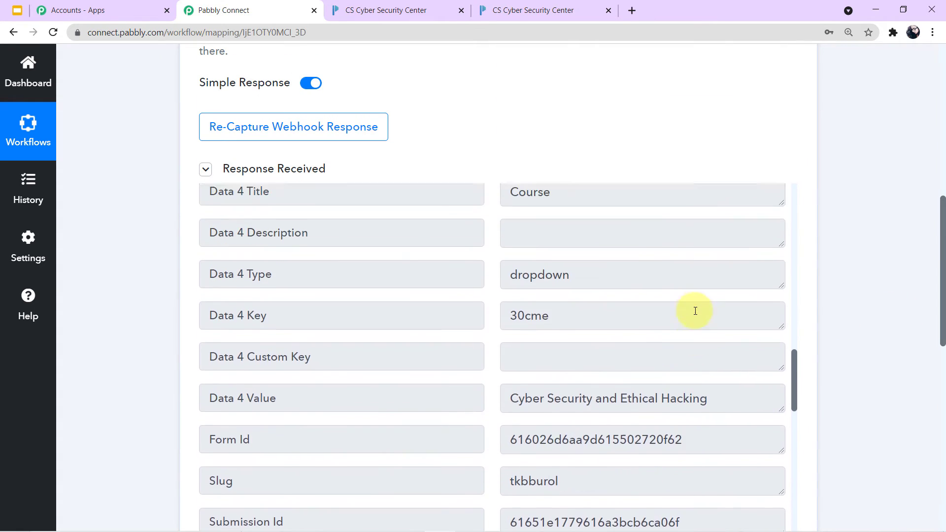
scroll(694, 310, up, 10)
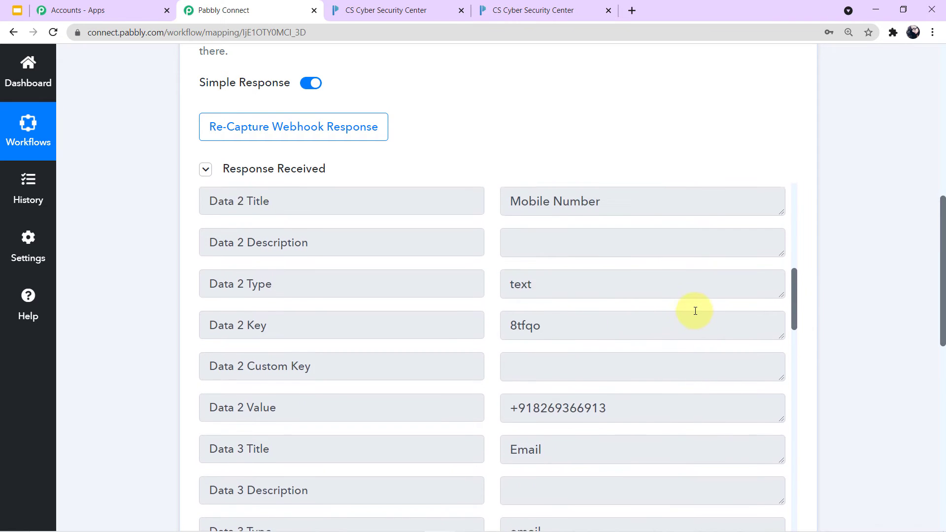
scroll(695, 310, up, 9)
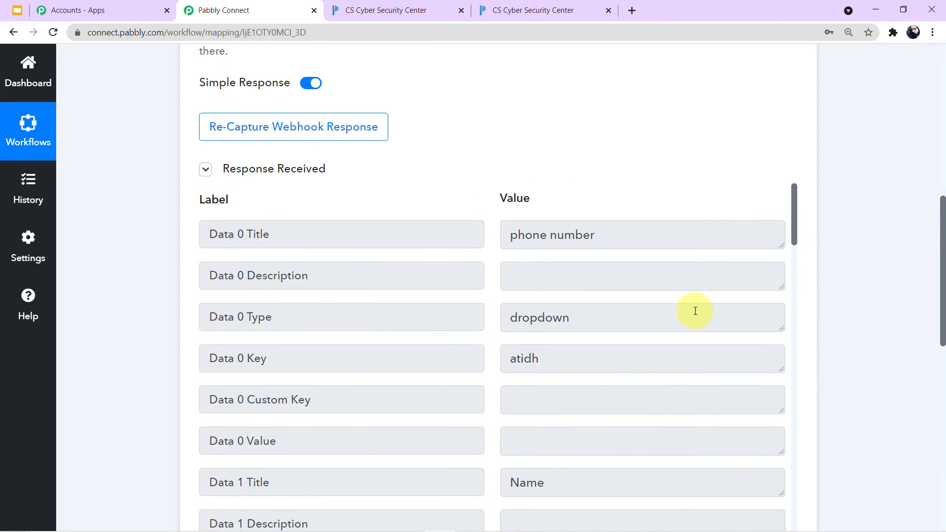
scroll(855, 306, up, 6)
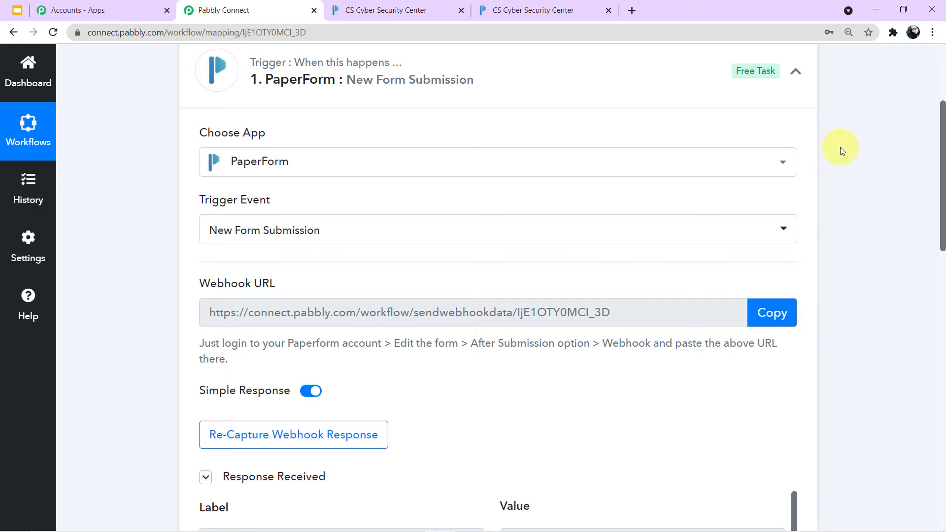
Set the app of the workflow's second step to Date/Time Formatter by Pabbly.
scroll(841, 147, down, 12)
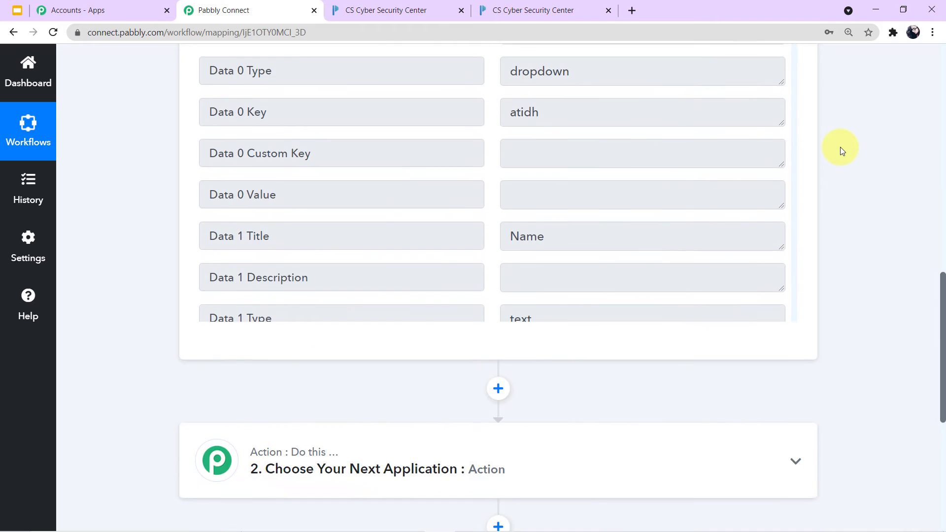
scroll(840, 146, down, 6)
click(625, 157)
click(423, 240)
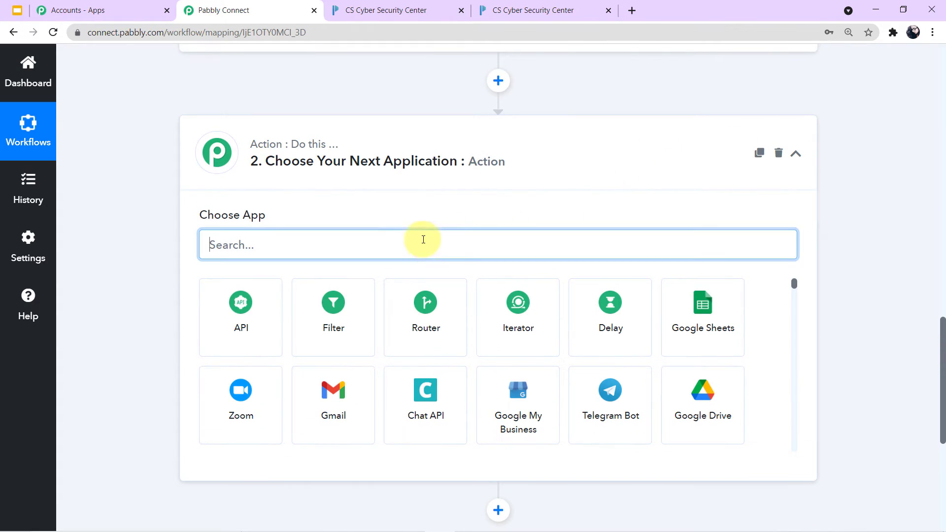
text(date)
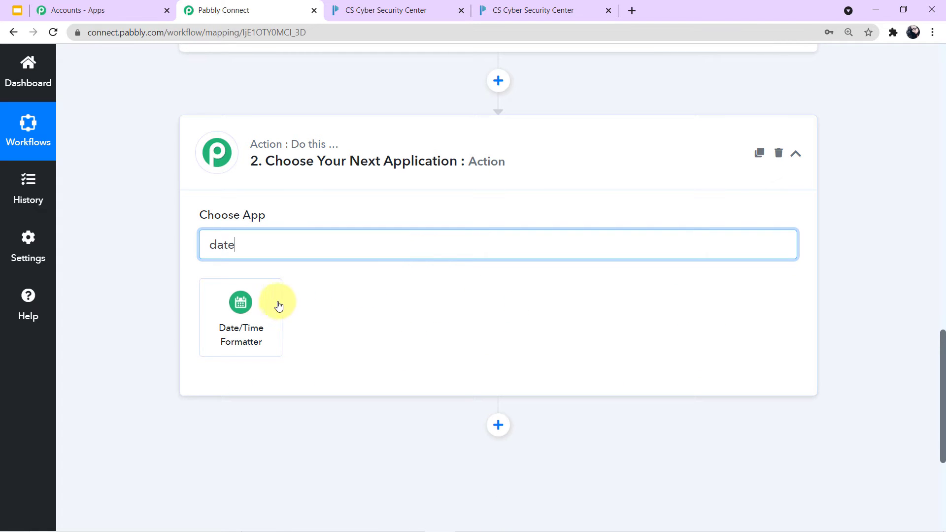
click(254, 307)
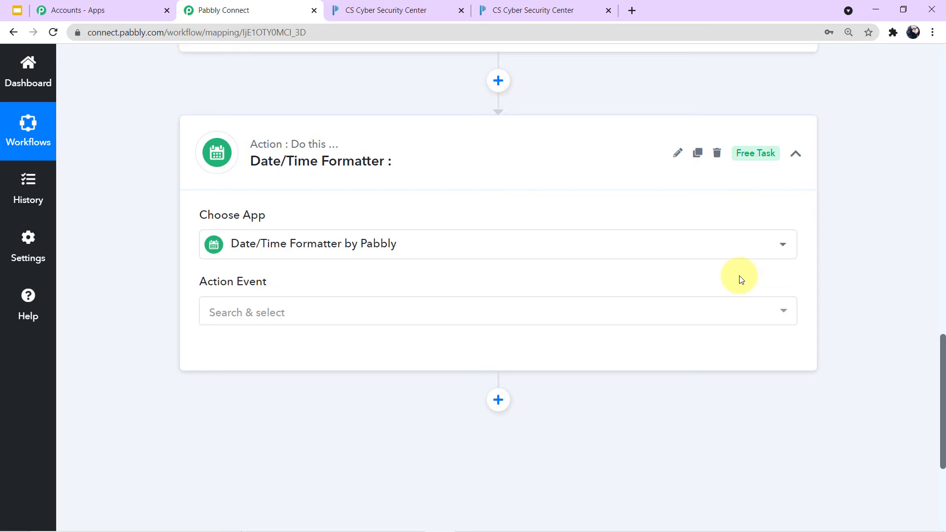
Set the Date/Time Formatter step's action event to Current Date and connect it.
click(782, 315)
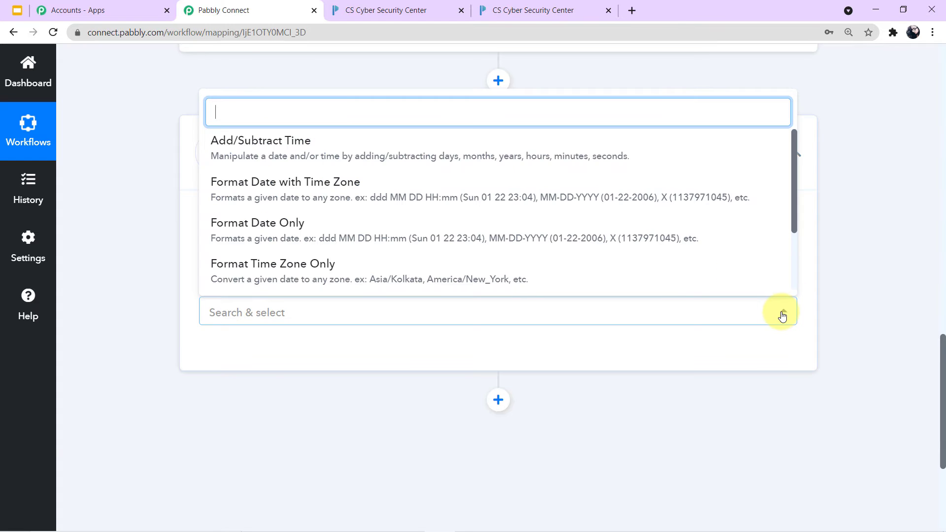
scroll(625, 198, down, 2)
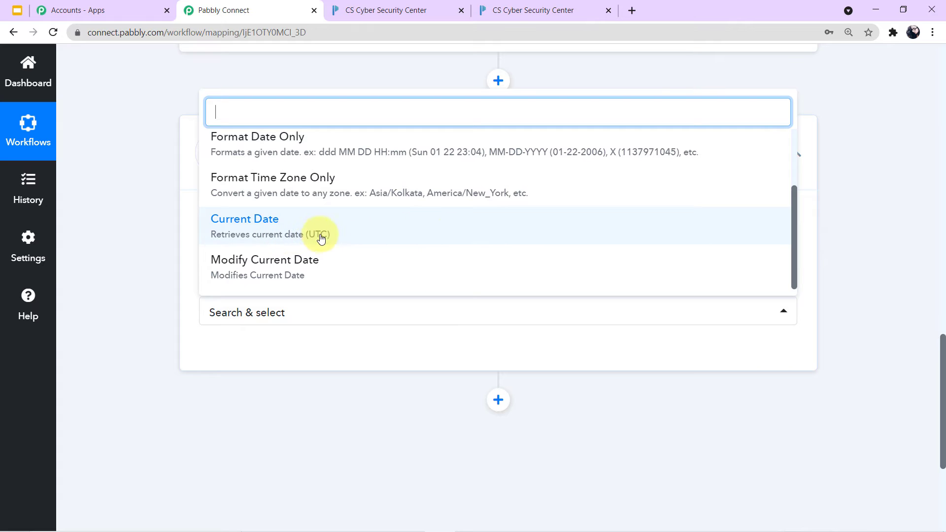
click(411, 234)
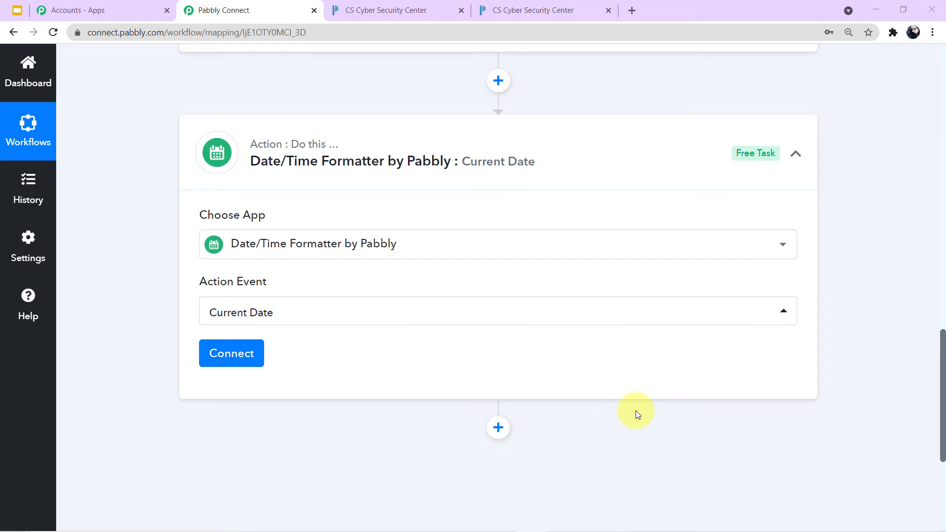
click(258, 360)
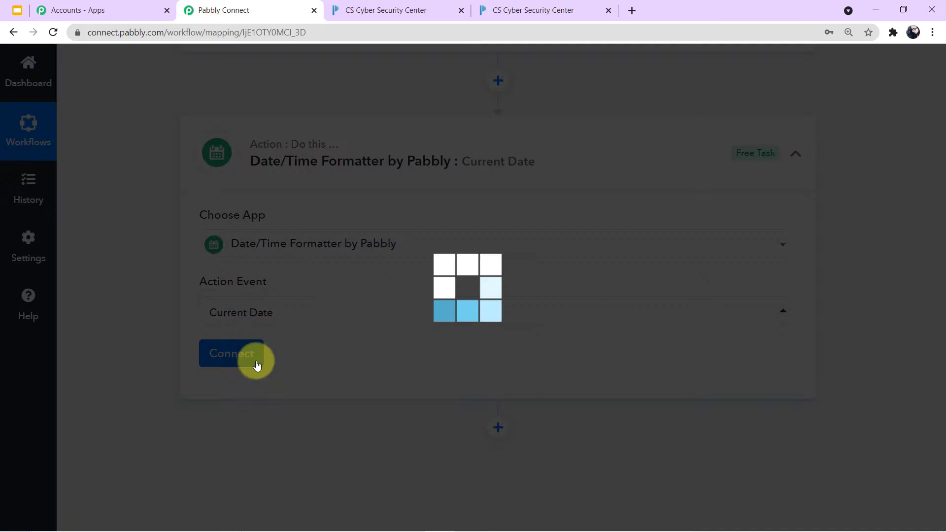
Set the current date's basic format to DD-MM-YYYY, save and send a test request, and check the returned date value.
scroll(408, 339, down, 3)
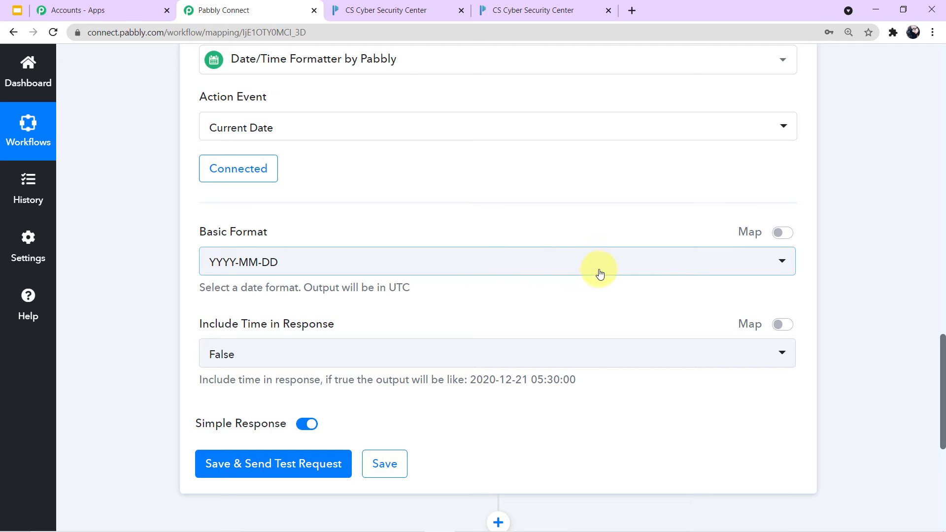
click(787, 267)
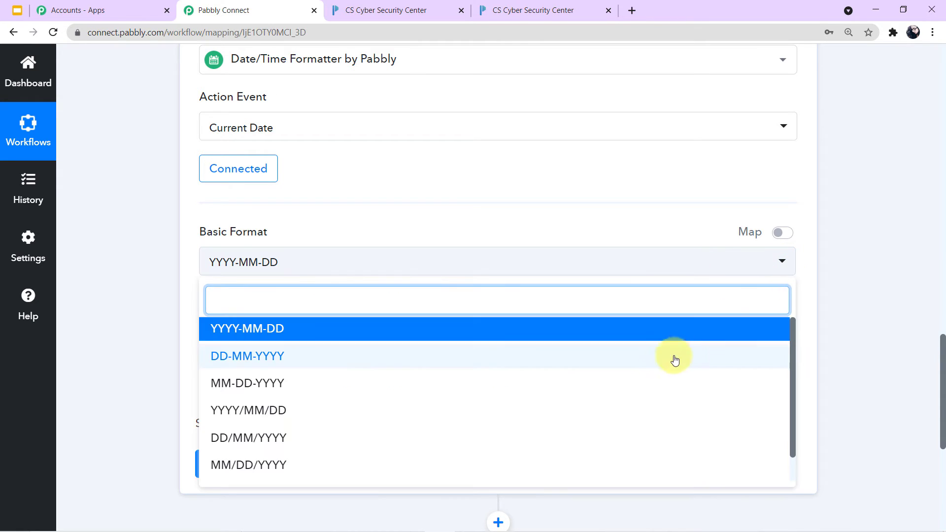
scroll(665, 367, down, 1)
scroll(659, 375, up, 1)
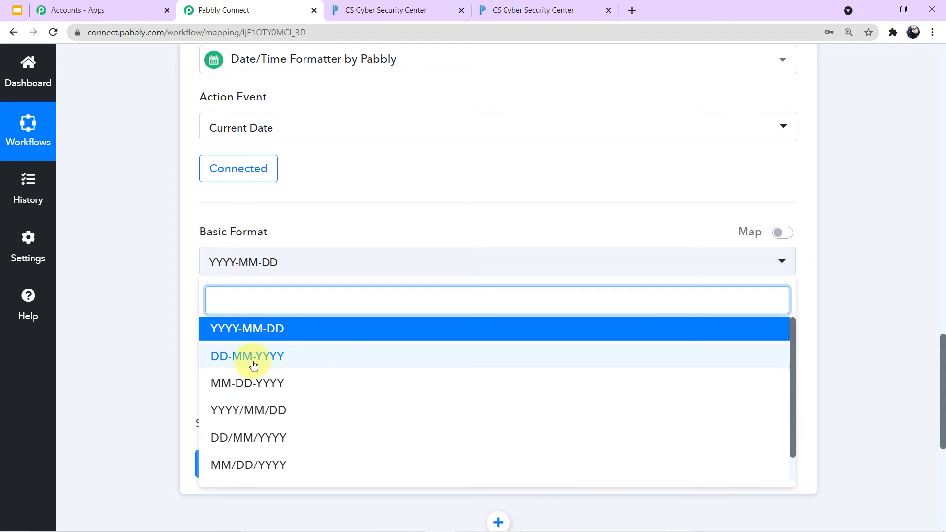
click(296, 362)
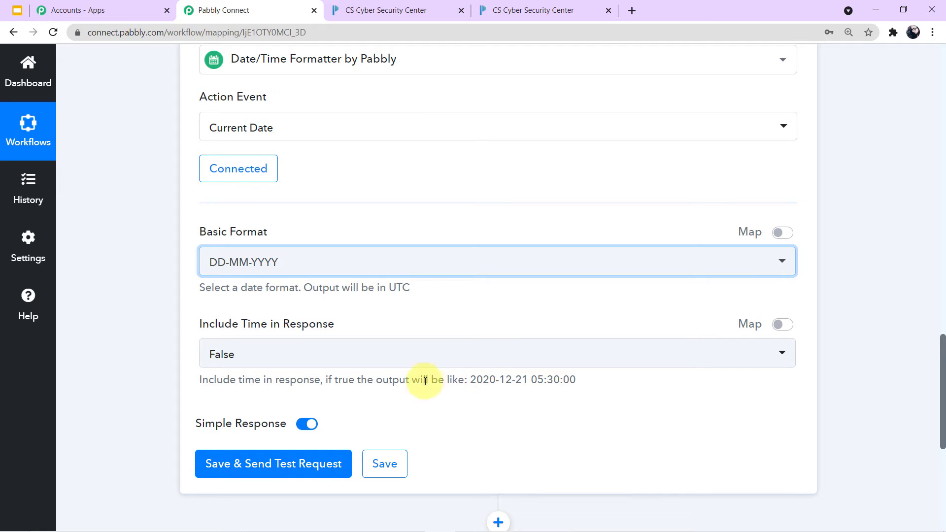
click(315, 467)
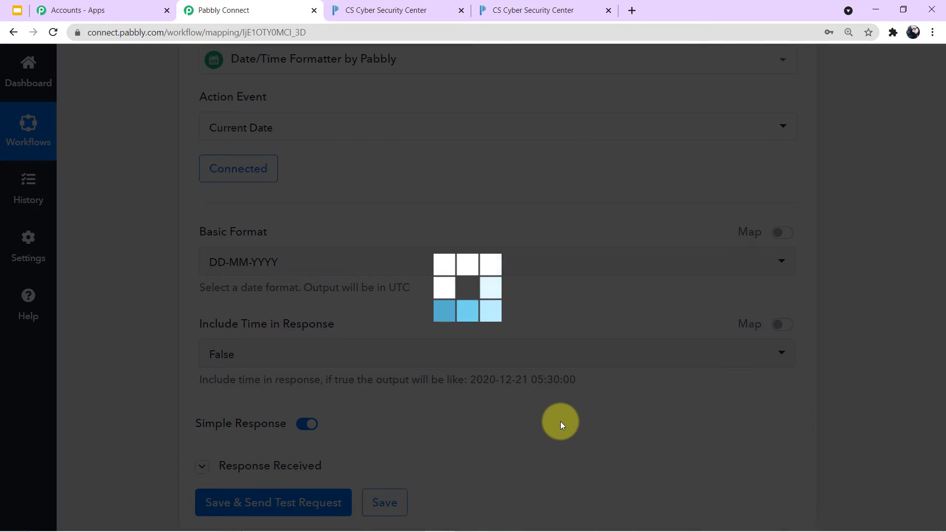
scroll(561, 425, down, 4)
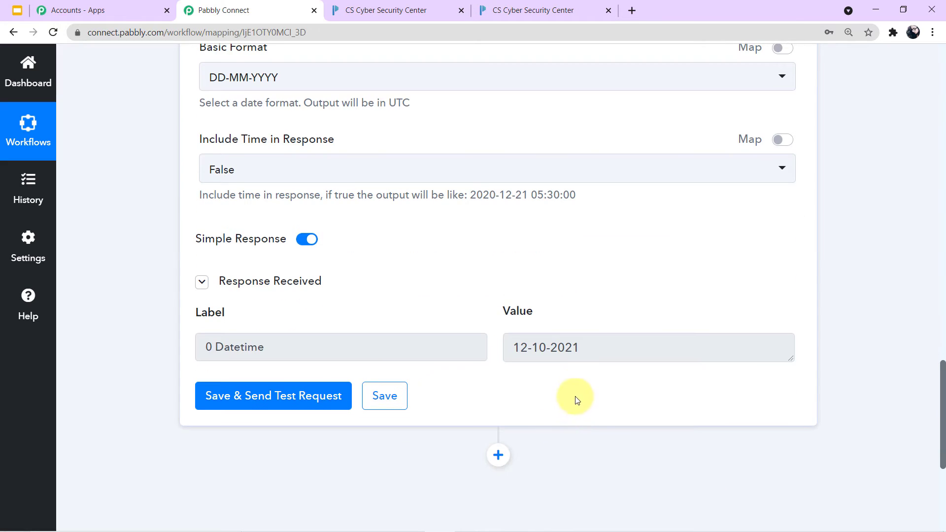
drag(591, 348, 482, 350)
drag(601, 348, 507, 350)
click(618, 348)
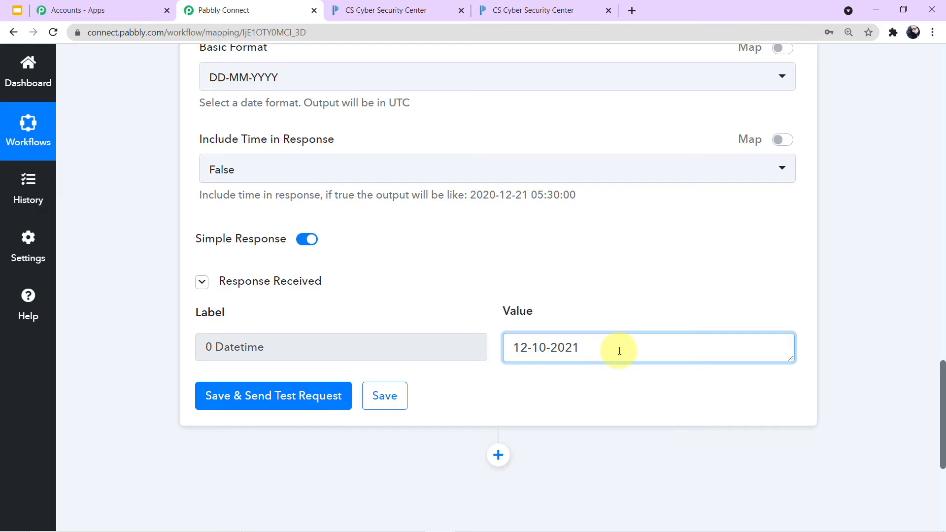
drag(510, 351, 593, 348)
click(630, 348)
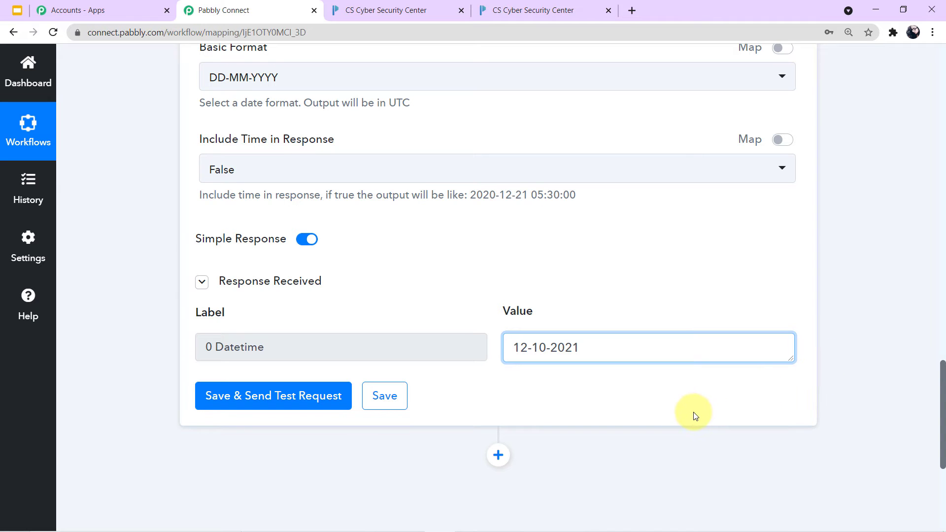
Add a new action step below the Date/Time Formatter and choose Google Slides as its app.
scroll(694, 415, down, 2)
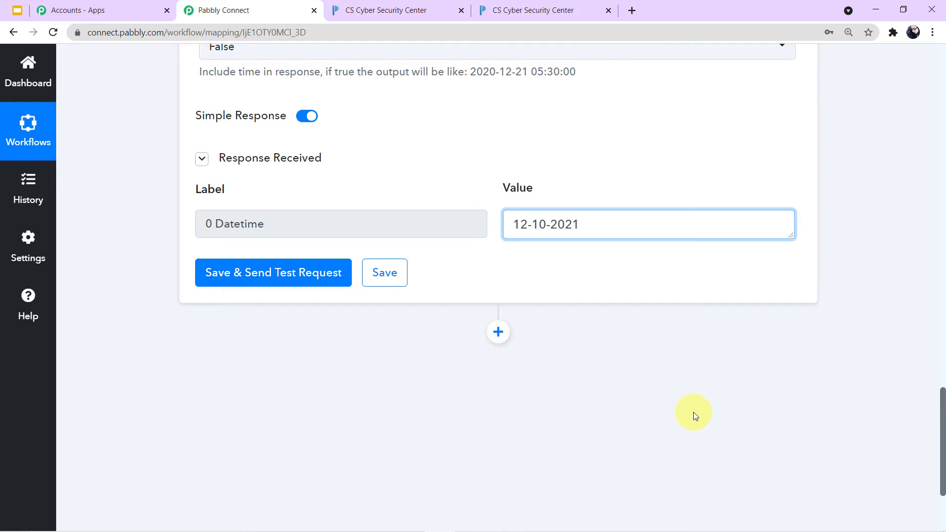
click(498, 332)
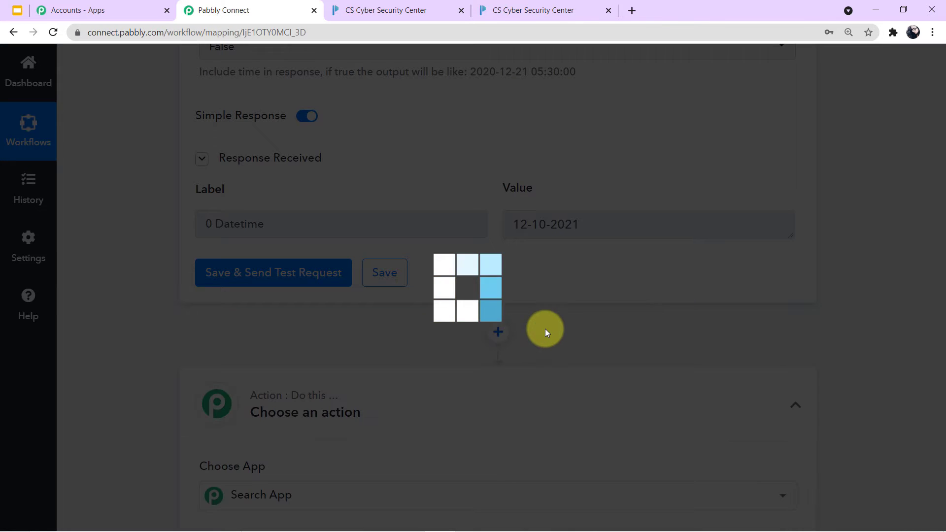
scroll(546, 328, down, 2)
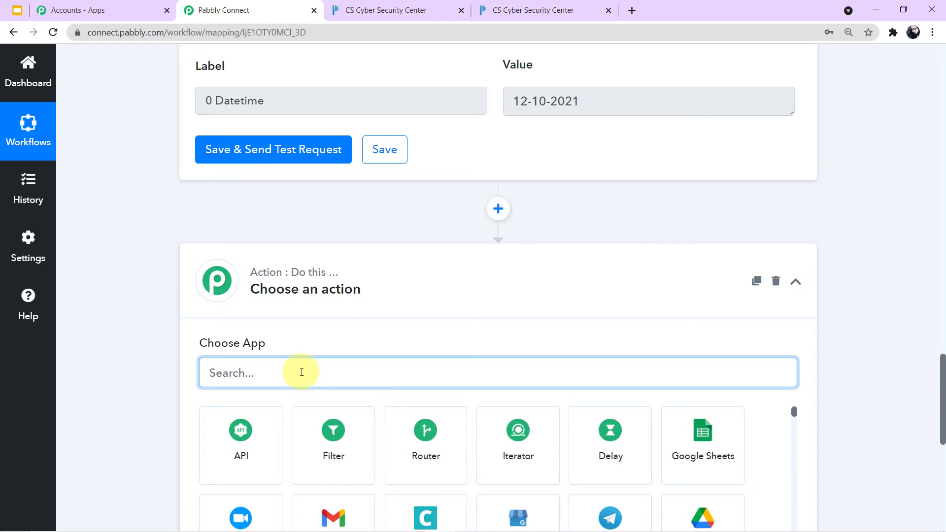
text(goo)
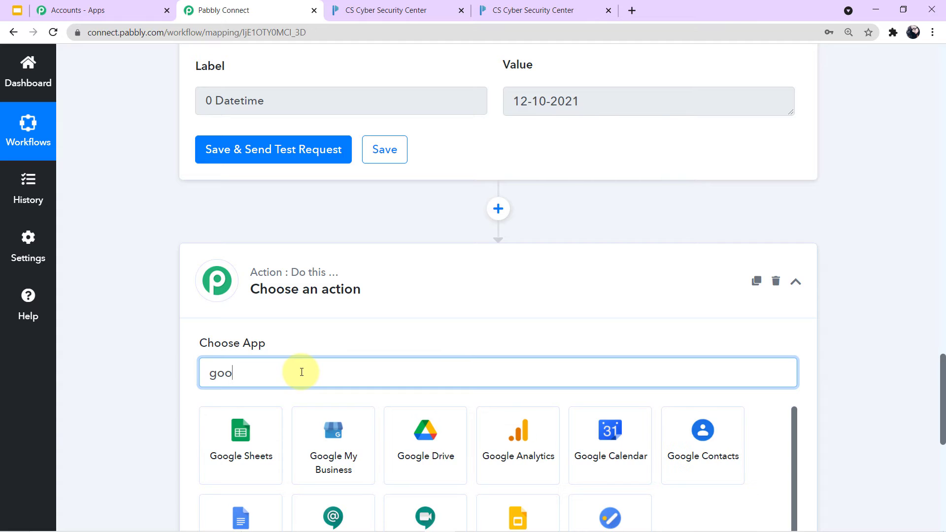
text(gle sli)
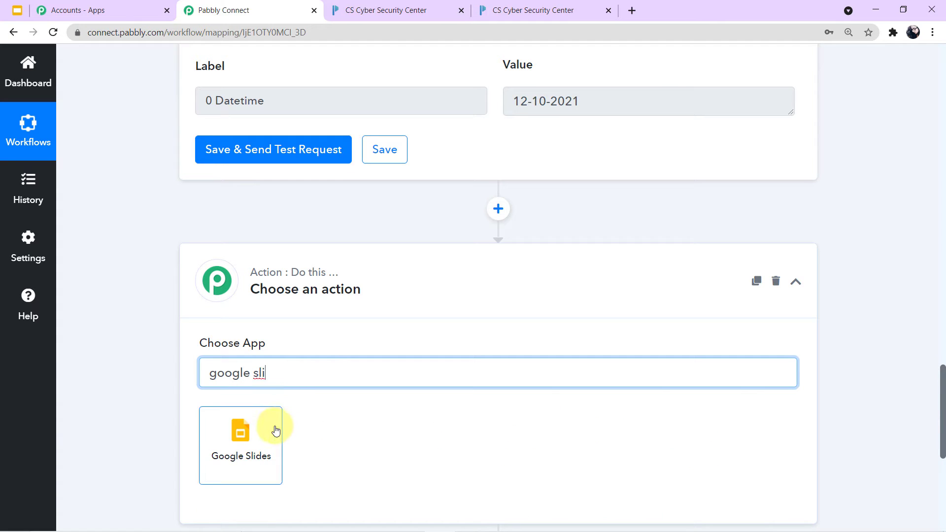
click(275, 430)
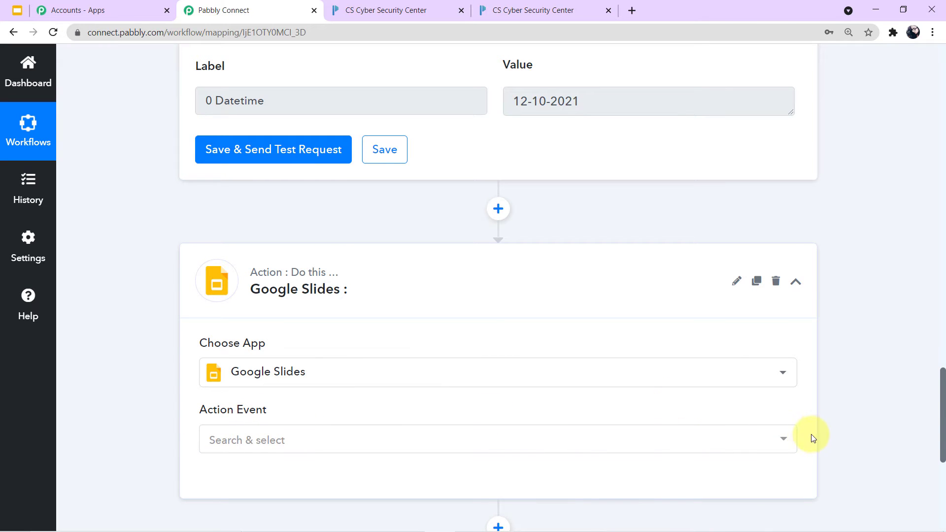
Set the Google Slides step's action event to Create Presentation From Template.
click(784, 444)
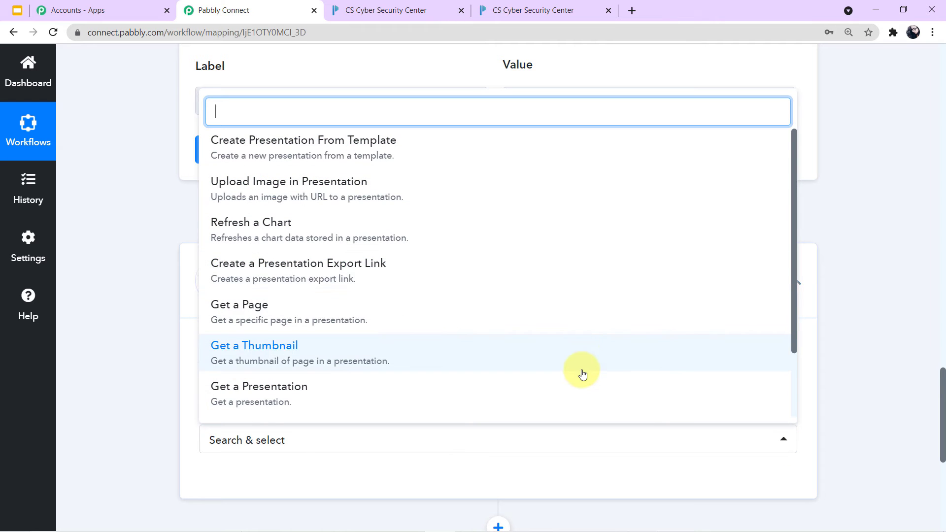
scroll(582, 374, down, 2)
scroll(582, 374, up, 2)
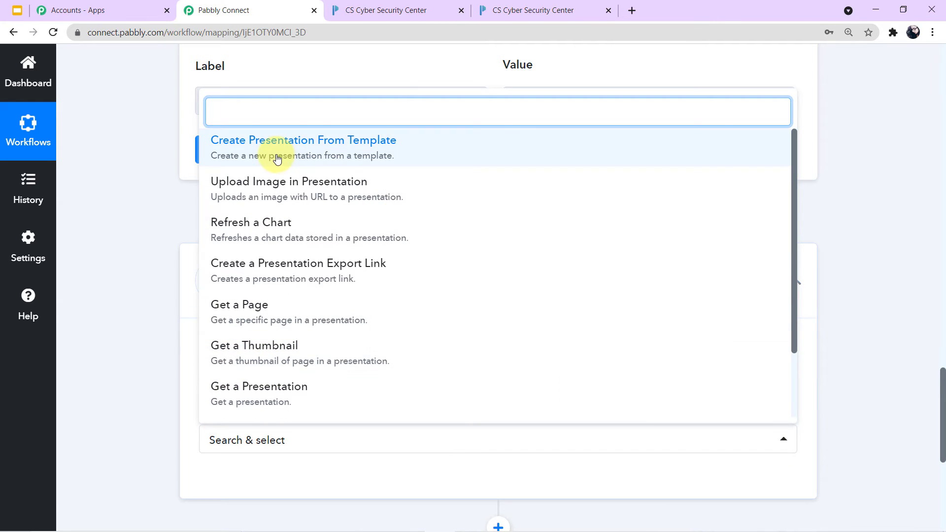
click(381, 155)
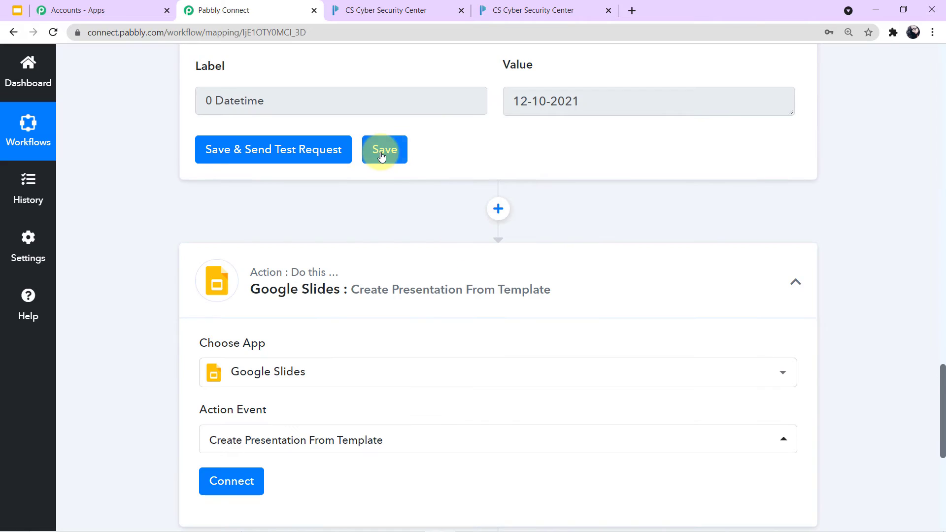
Connect the step through a new Google Slides connection, authorizing Pabbly Connect's access with the existing Google account.
scroll(408, 199, down, 2)
click(253, 375)
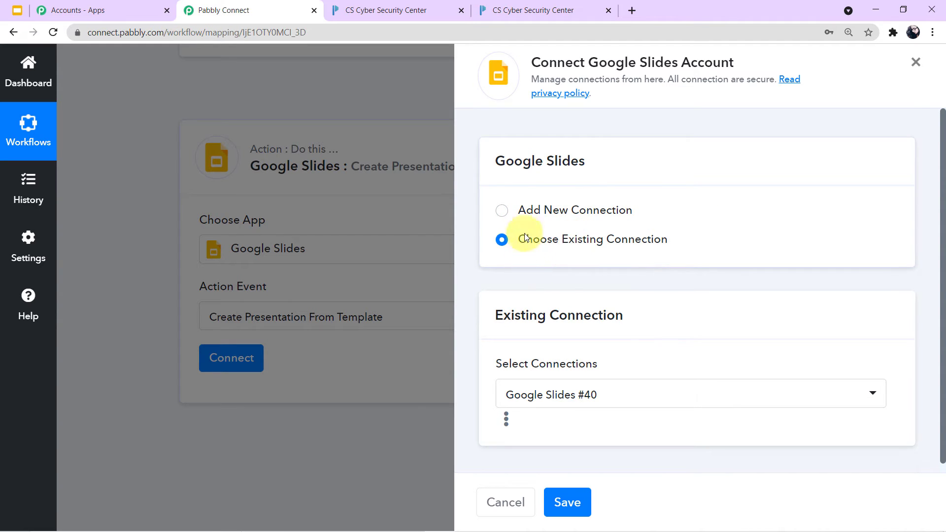
click(501, 210)
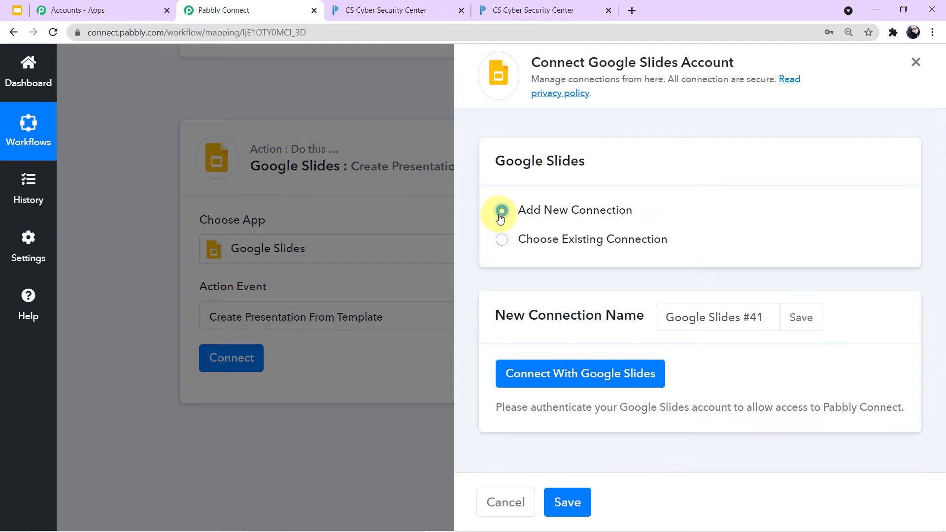
click(578, 374)
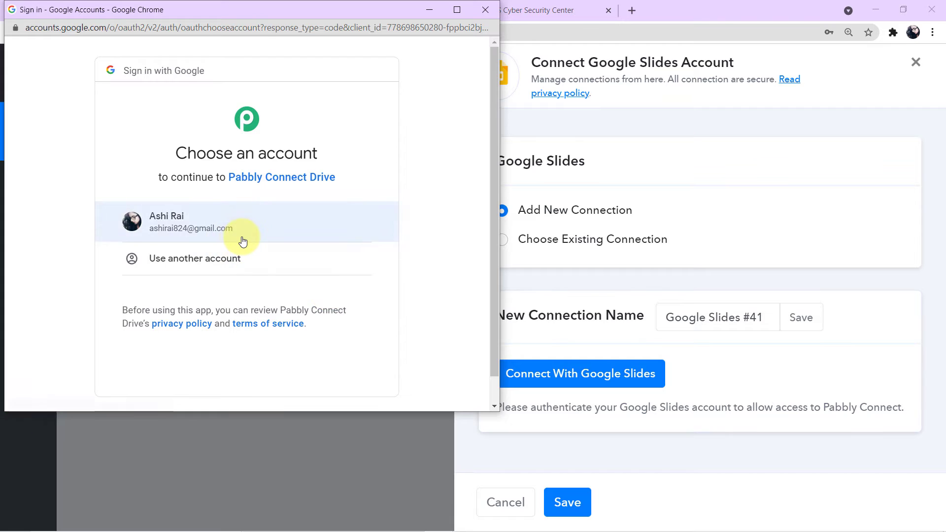
click(241, 238)
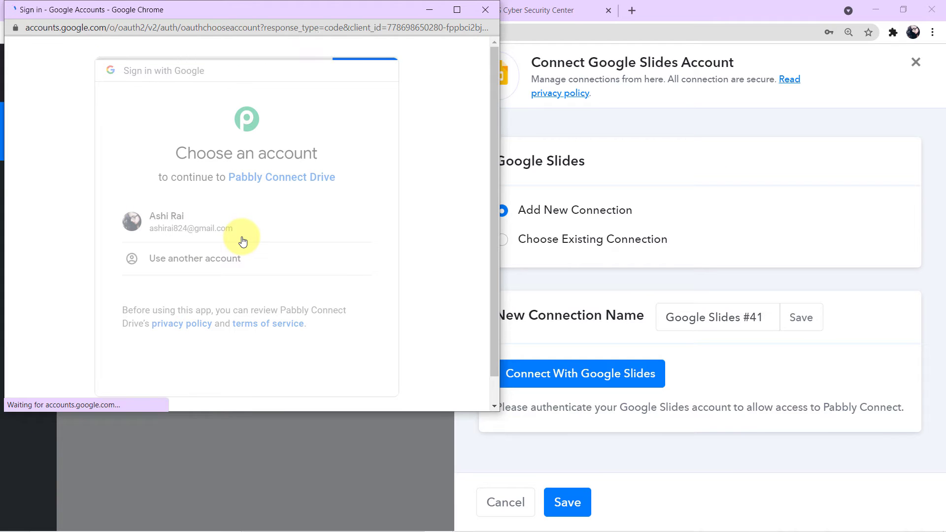
scroll(291, 222, down, 1)
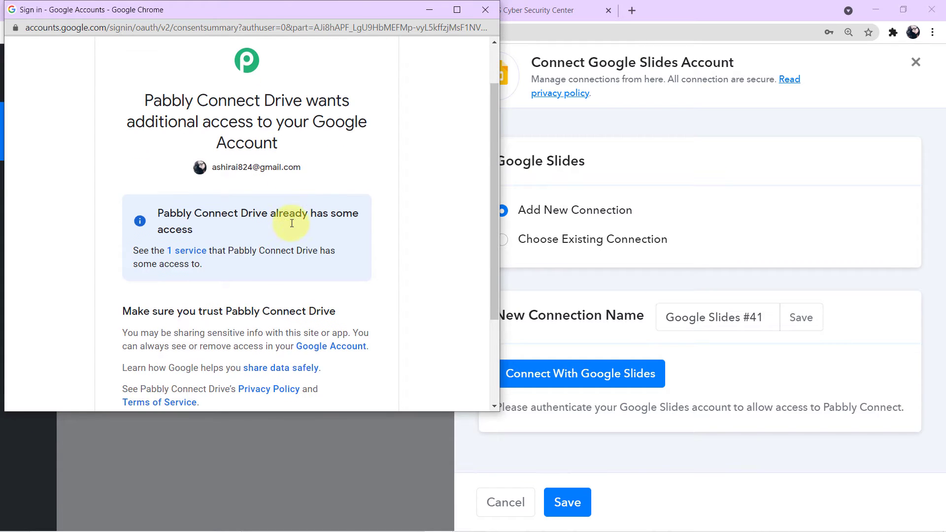
scroll(292, 224, down, 1)
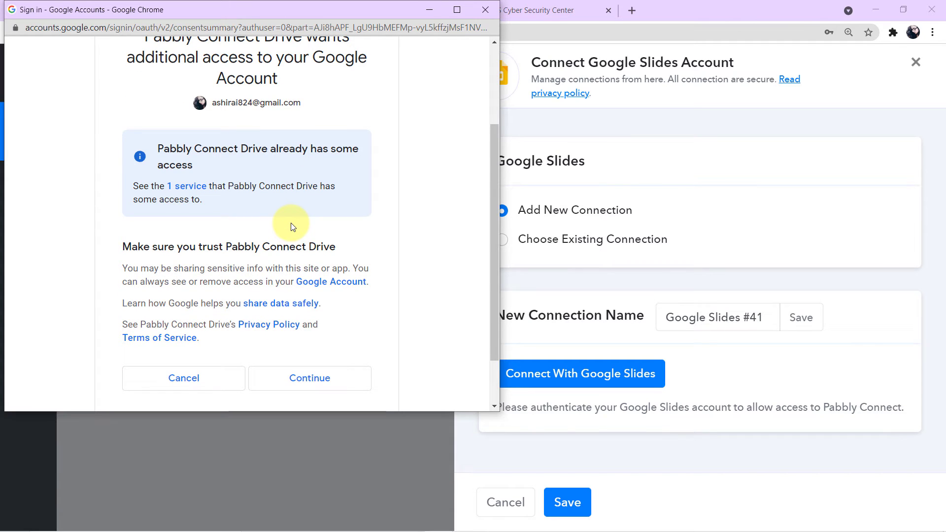
click(309, 379)
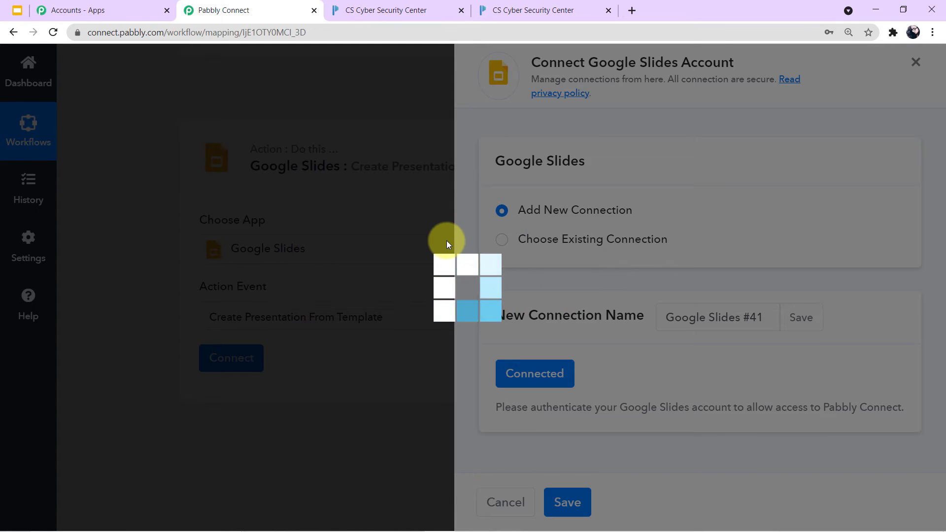
Switch to Google Slides and open the Cyber Security Certificate presentation to examine its Name, Course, Date and Certificate Number placeholders.
scroll(516, 276, down, 2)
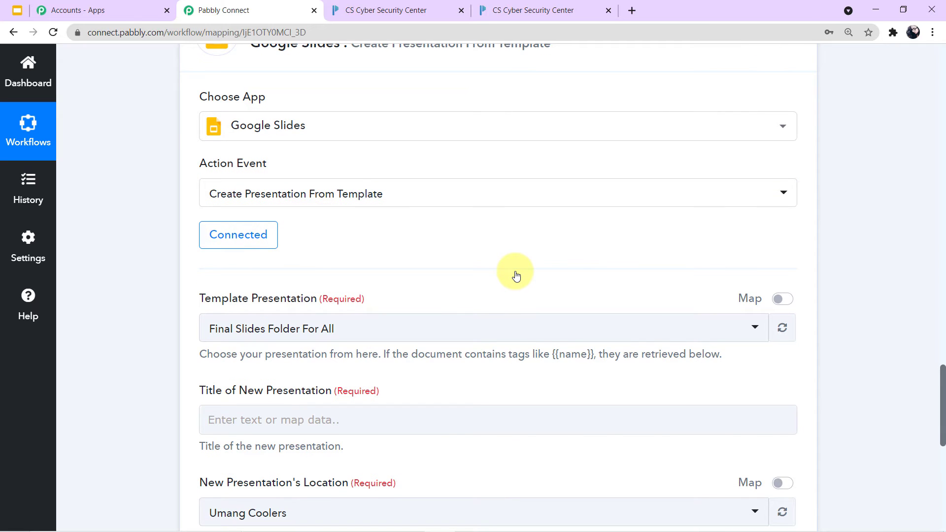
scroll(515, 275, up, 1)
scroll(515, 273, down, 2)
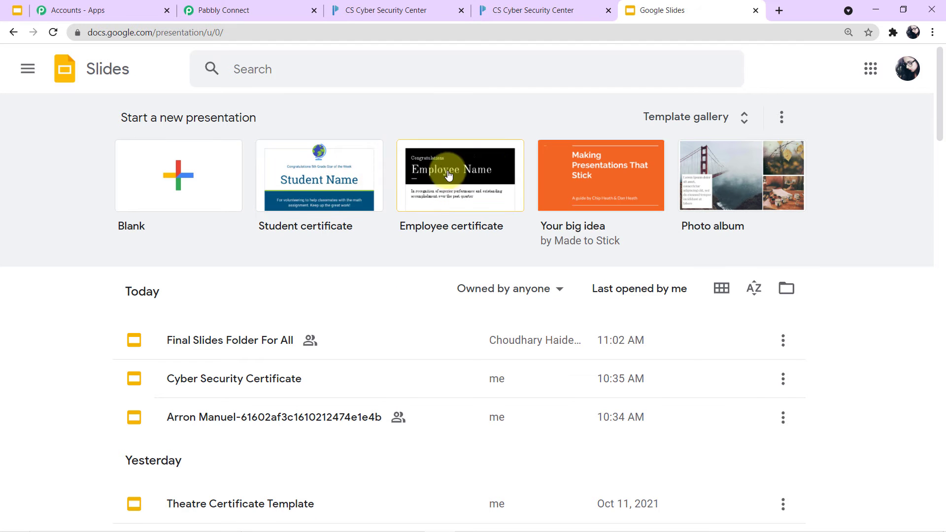
scroll(486, 164, down, 8)
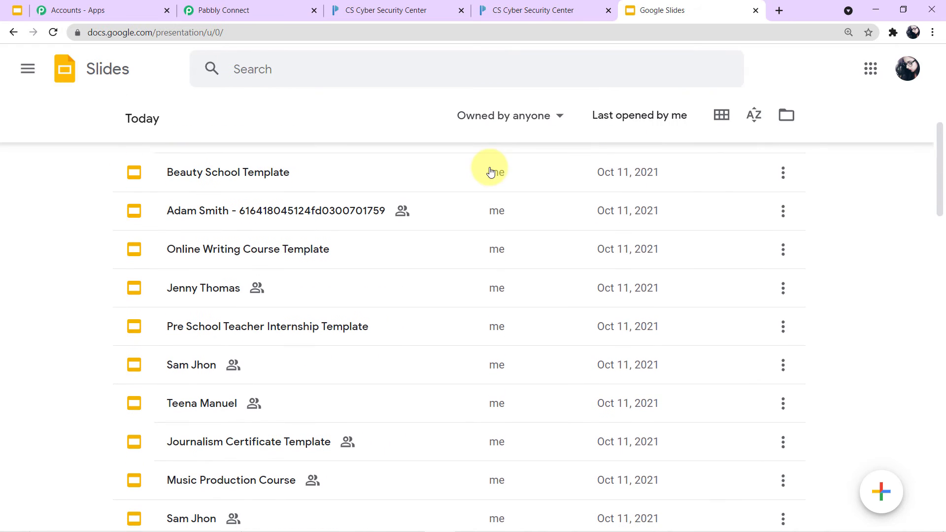
scroll(480, 187, down, 5)
scroll(481, 217, down, 3)
scroll(483, 224, down, 3)
scroll(484, 227, up, 15)
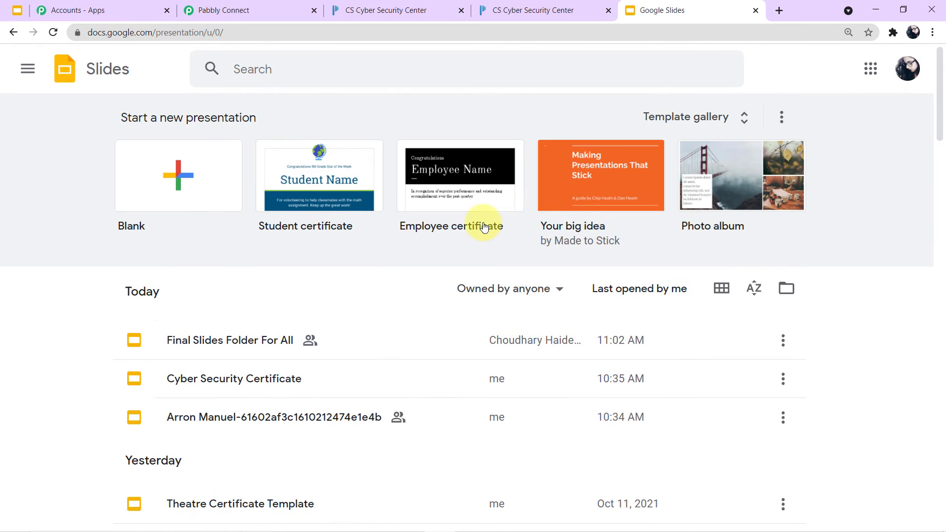
click(315, 384)
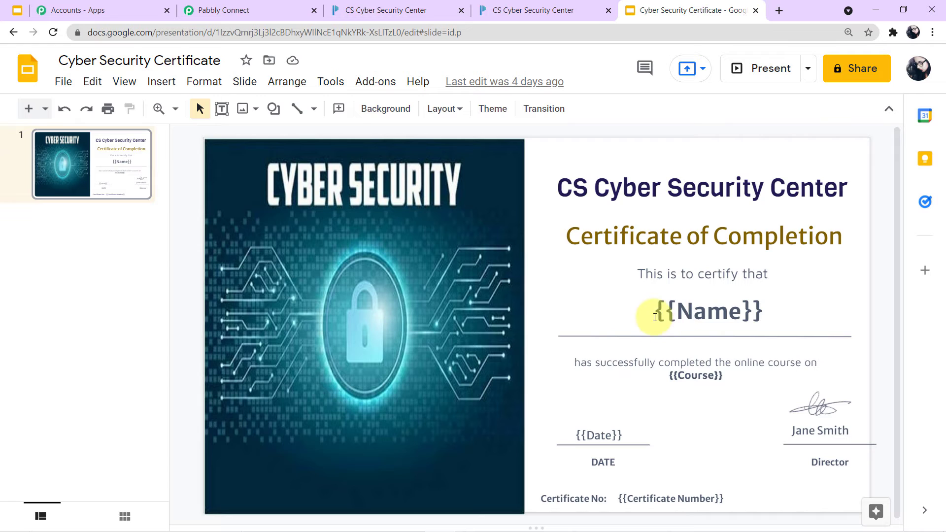
drag(655, 318, 705, 318)
click(623, 405)
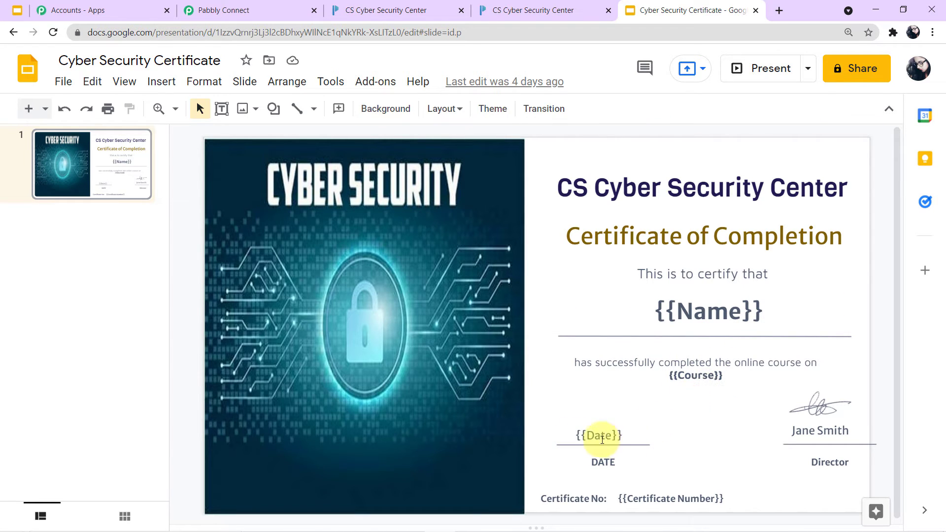
scroll(647, 446, down, 1)
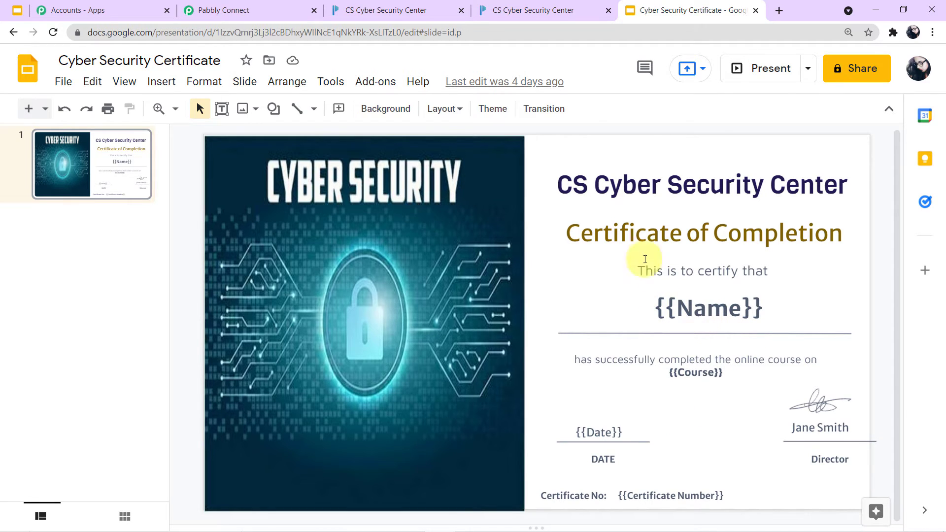
Open a blank presentation from the Google Slides home page, look through the available themes and return to the home page.
click(17, 68)
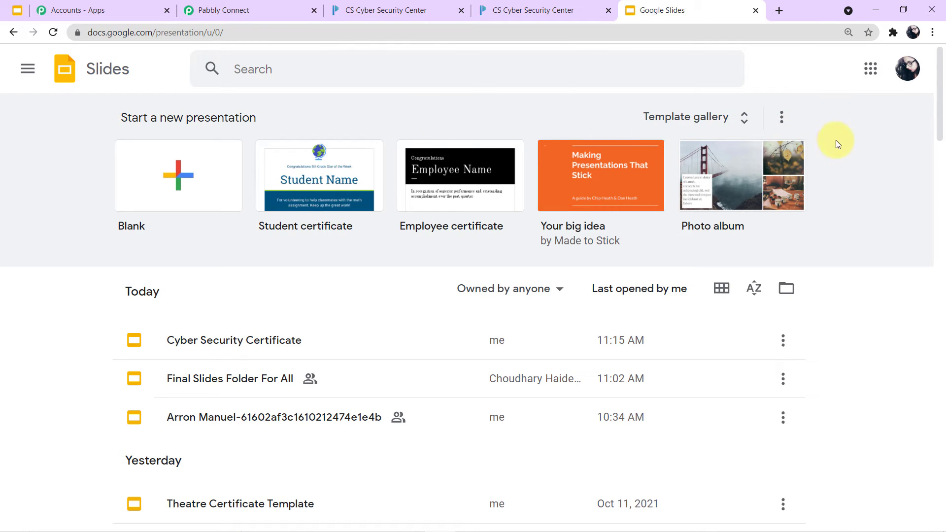
click(170, 185)
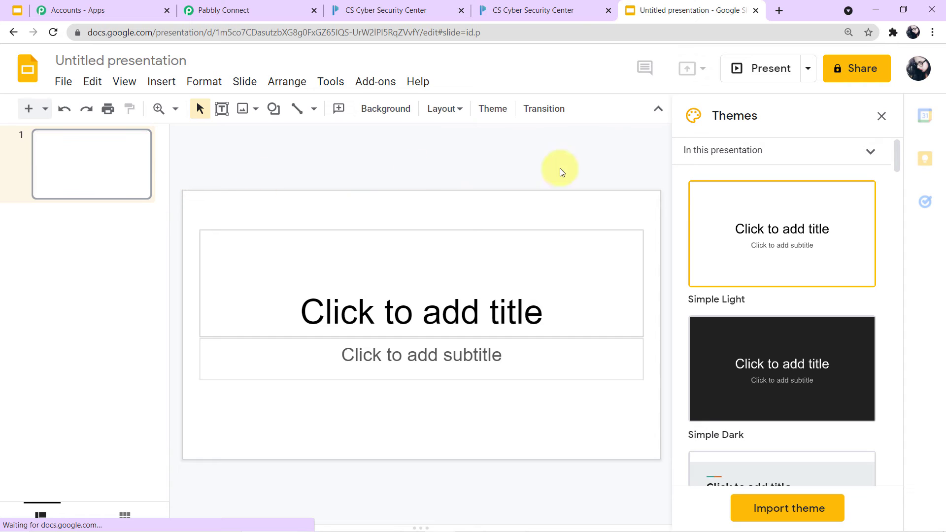
scroll(706, 287, down, 3)
scroll(705, 287, down, 10)
scroll(741, 309, down, 6)
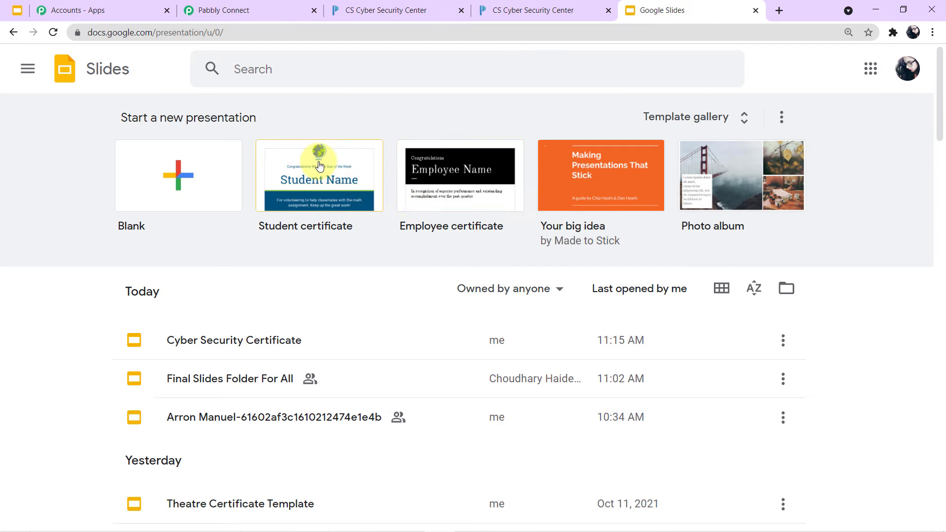
click(264, 325)
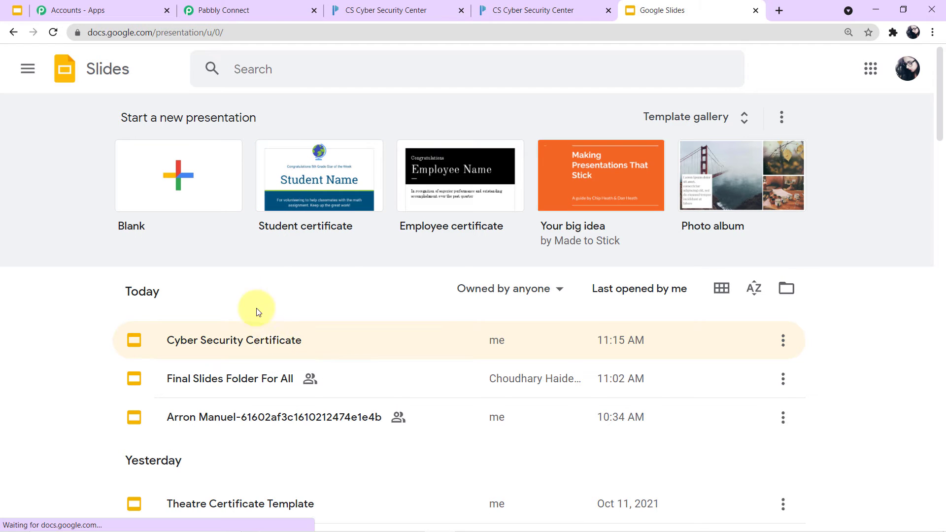
Switch back to Pabbly Connect and choose Cyber Security Certificate as the template presentation, searching for "cyber".
click(259, 10)
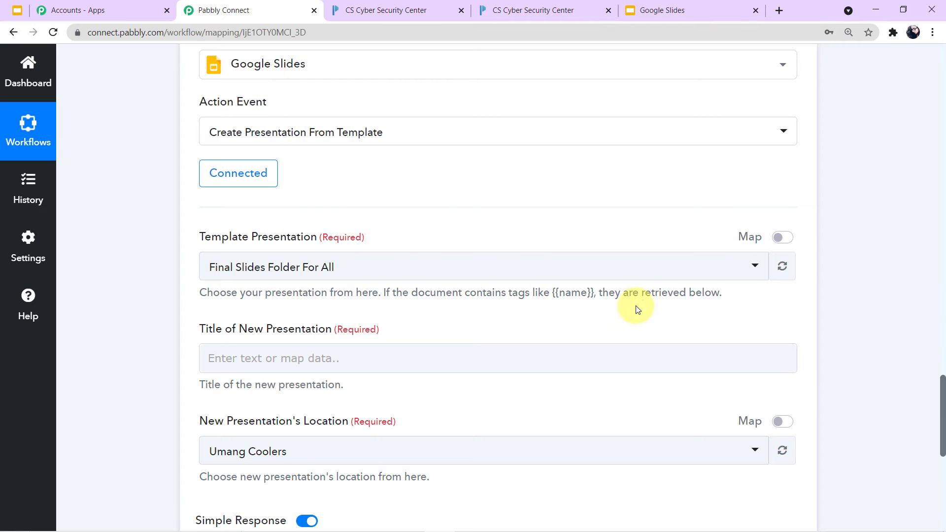
click(757, 271)
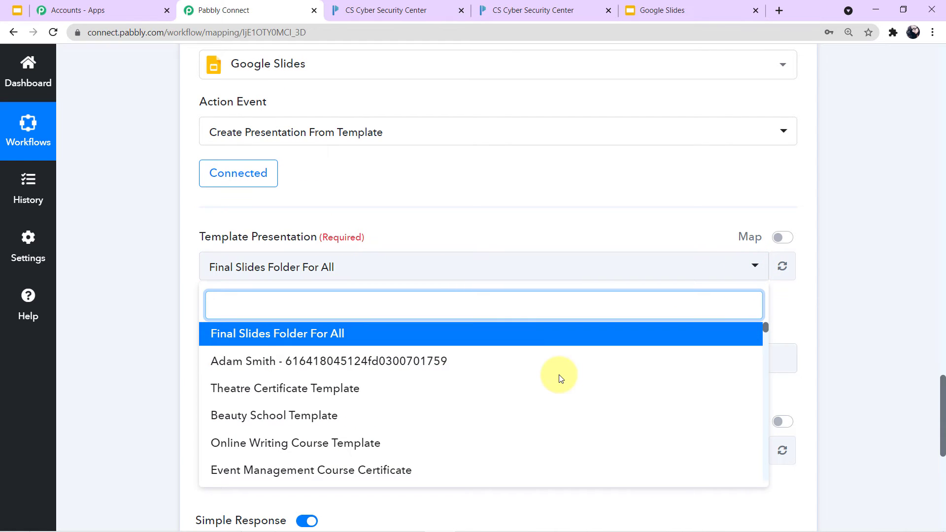
scroll(560, 378, down, 5)
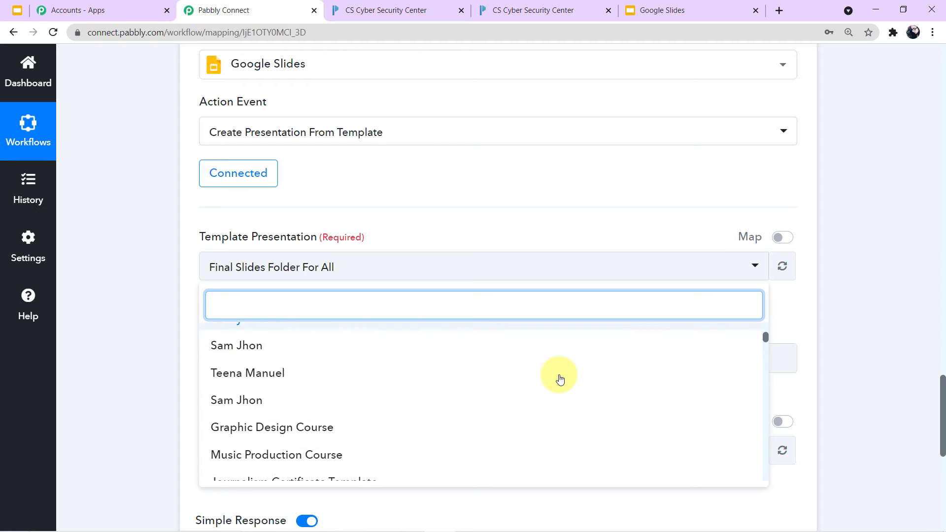
scroll(560, 379, down, 4)
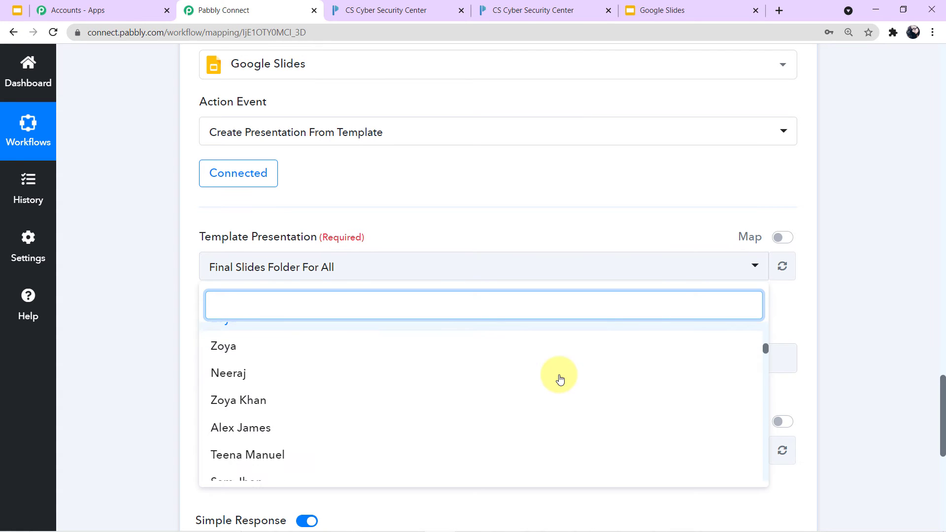
scroll(560, 379, down, 2)
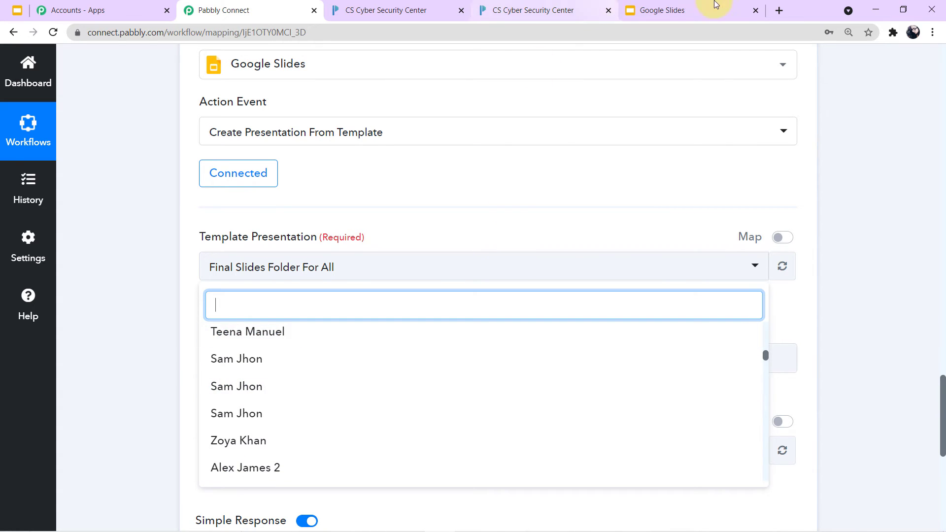
click(640, 10)
scroll(398, 418, down, 4)
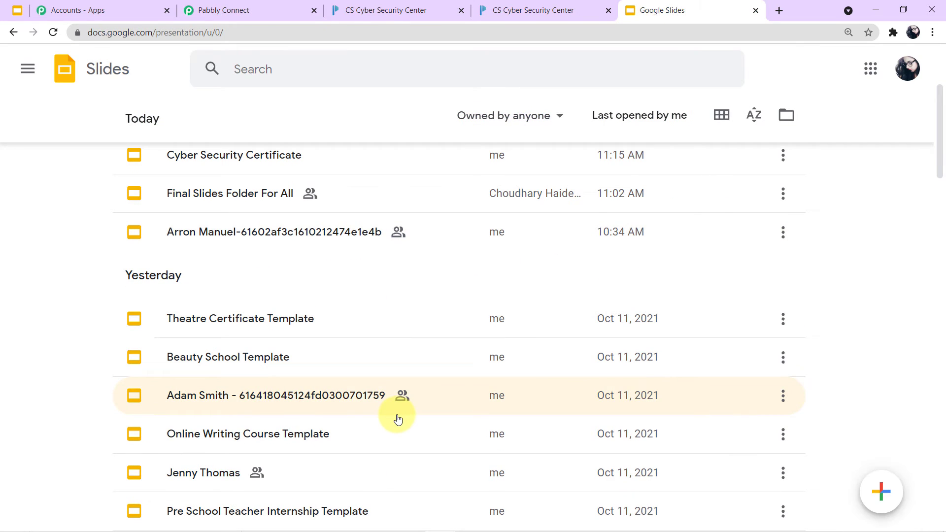
click(187, 5)
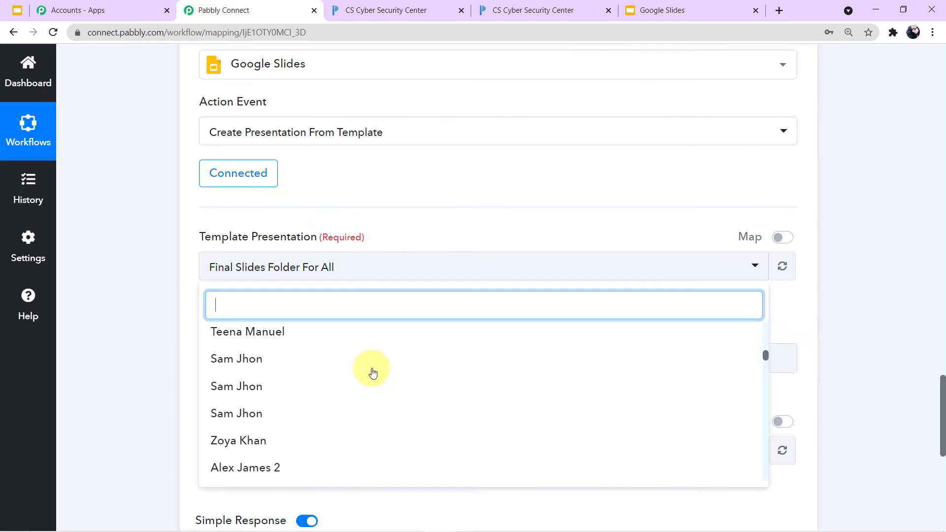
scroll(377, 383, up, 4)
scroll(378, 384, up, 1)
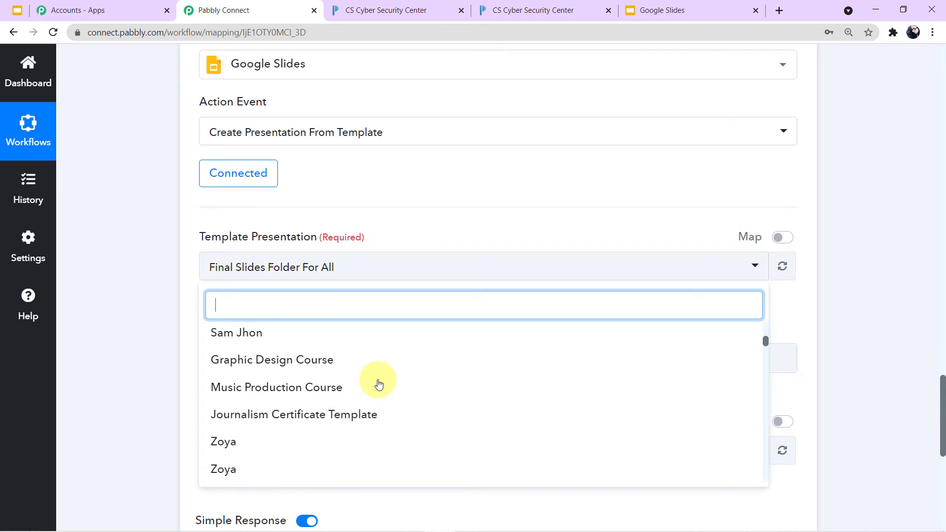
scroll(378, 383, up, 3)
scroll(377, 379, up, 2)
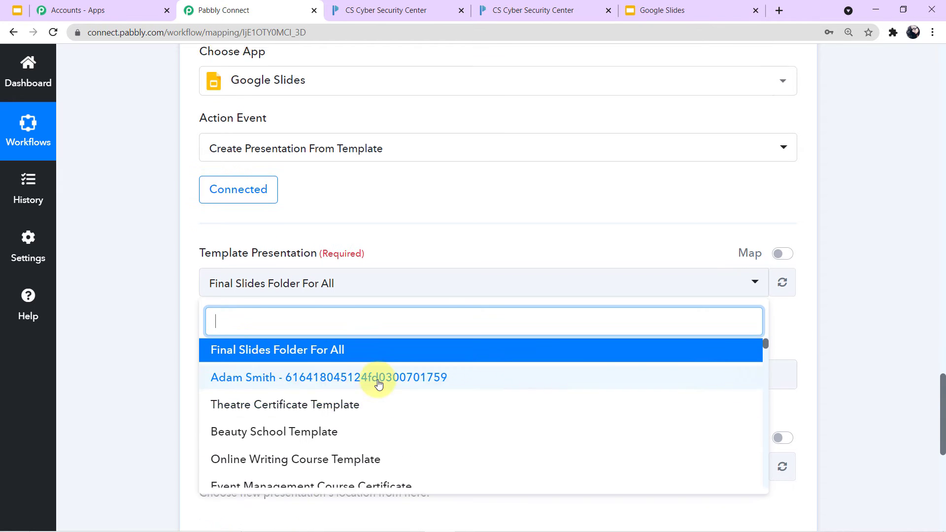
scroll(377, 379, down, 1)
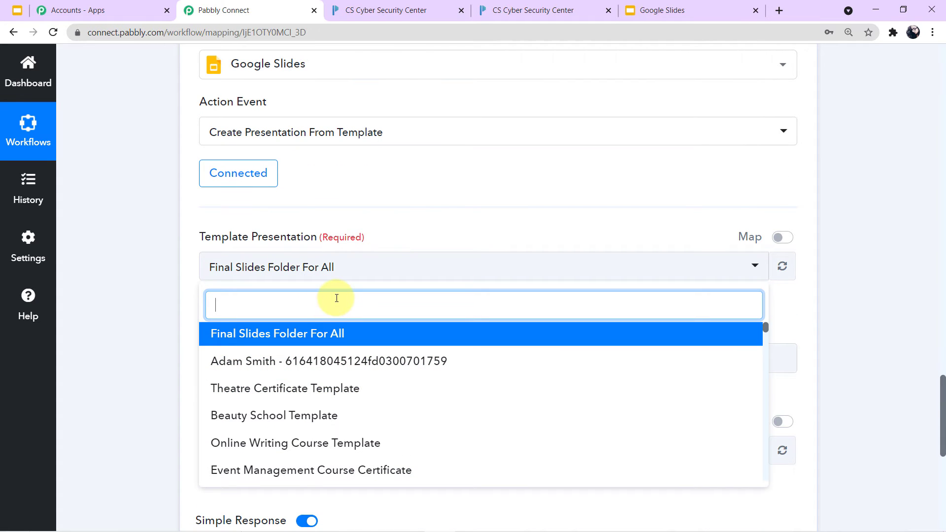
text(cyber)
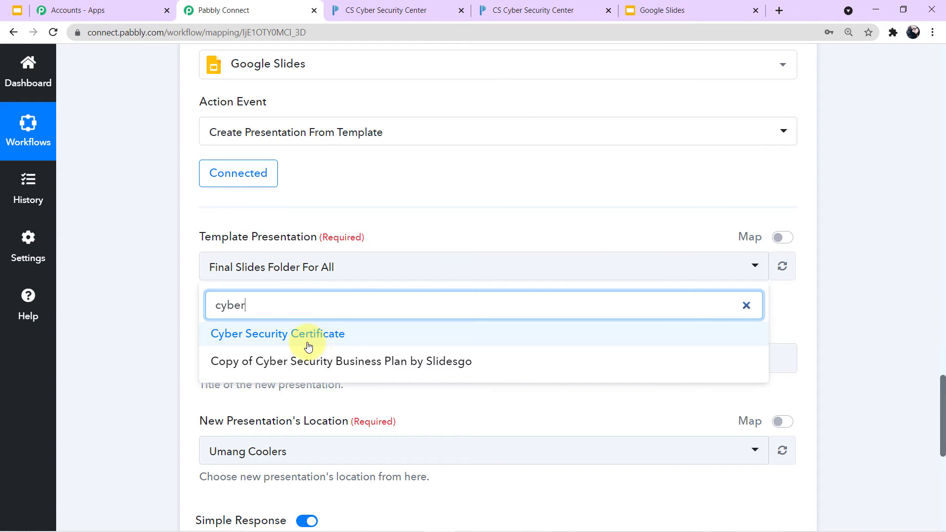
click(344, 343)
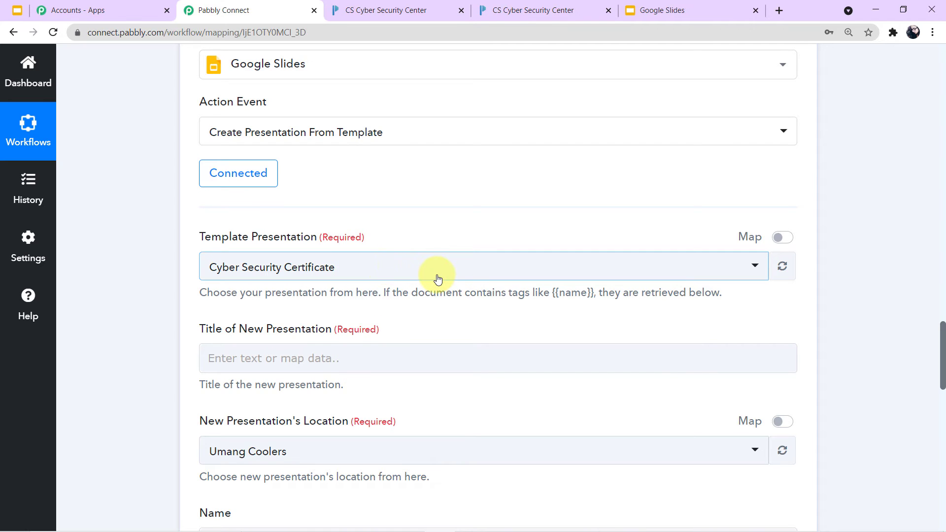
Browse the PaperForm submission data available for mapping to the new presentation's title.
click(372, 359)
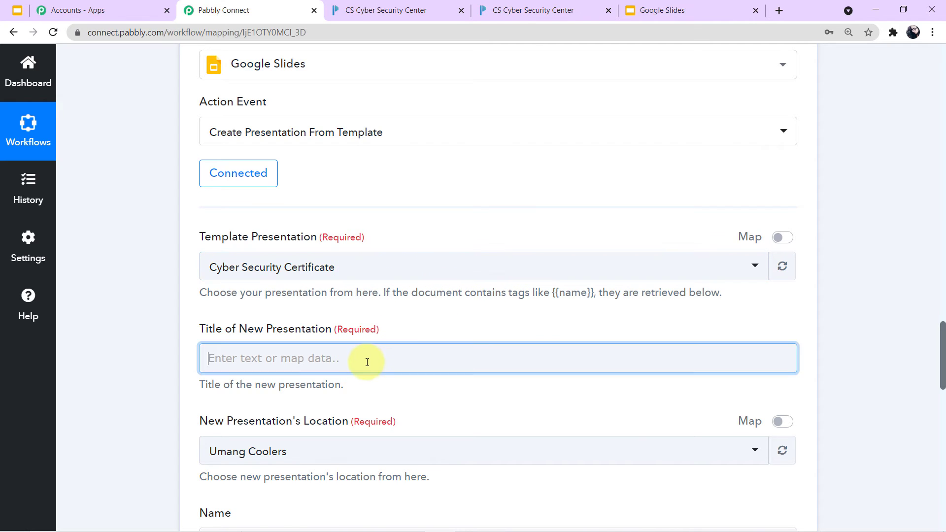
scroll(369, 365, down, 1)
scroll(369, 372, down, 2)
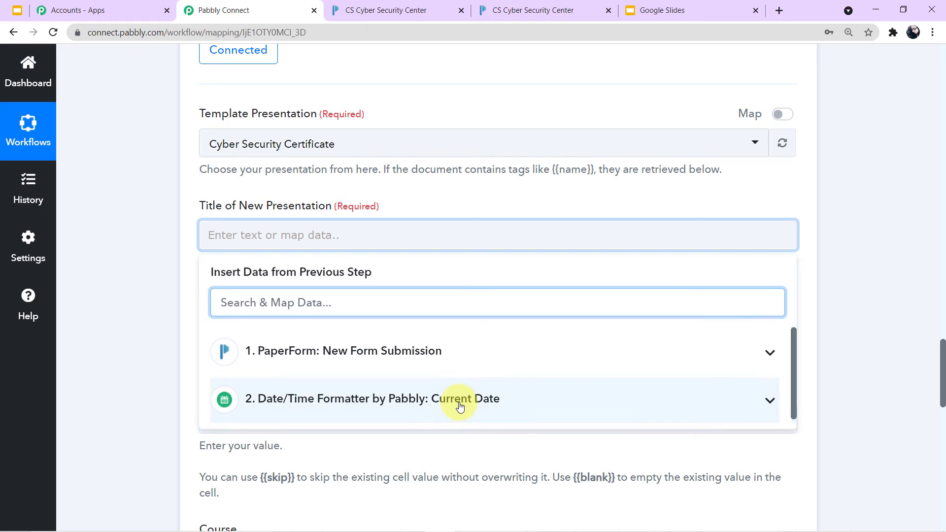
click(474, 362)
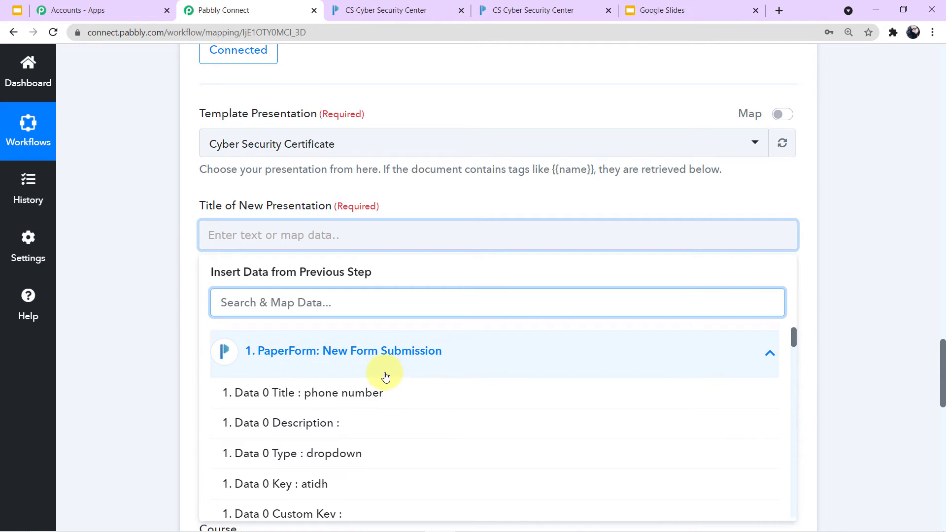
scroll(389, 376, down, 6)
scroll(391, 377, down, 15)
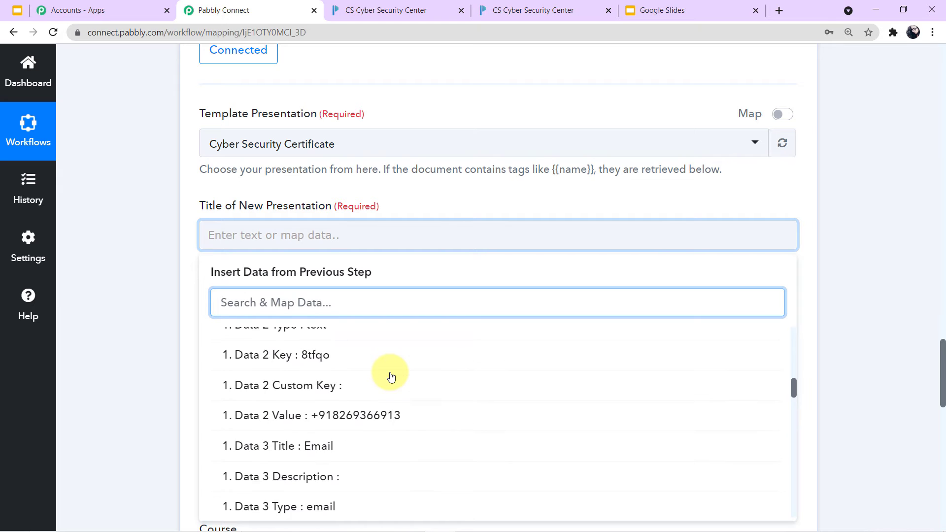
scroll(391, 377, down, 3)
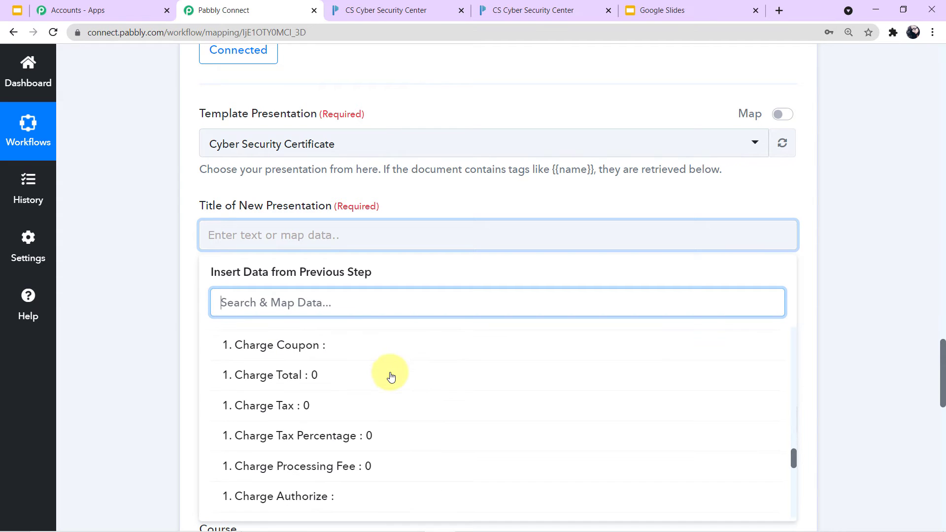
scroll(876, 428, up, 1)
Examine the PaperForm trigger's received response, checking the Name, Mobile Number, Email and Data 4 course entries.
scroll(876, 424, up, 20)
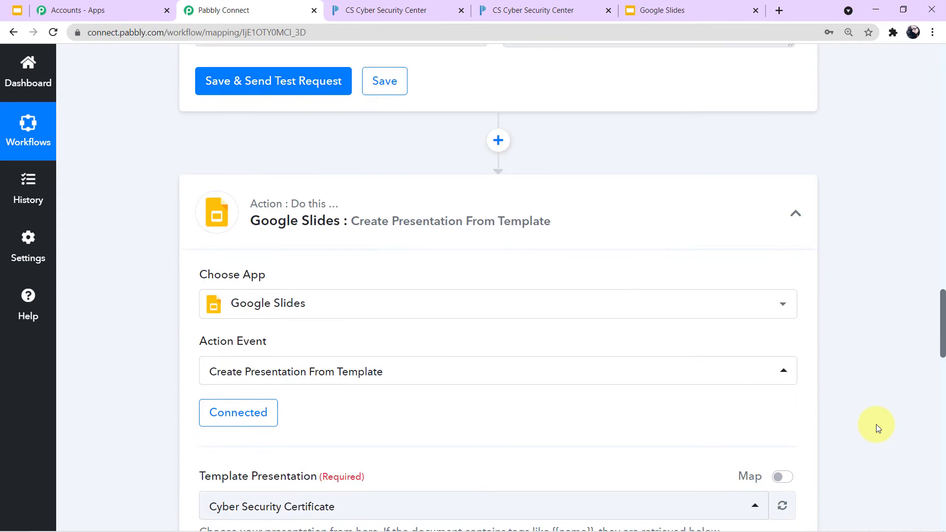
scroll(468, 176, up, 8)
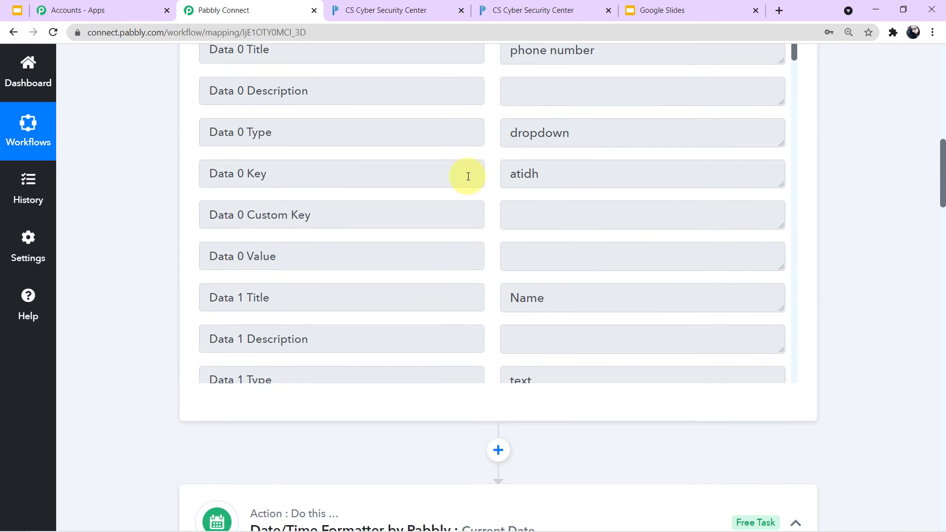
scroll(502, 240, down, 4)
scroll(501, 240, down, 9)
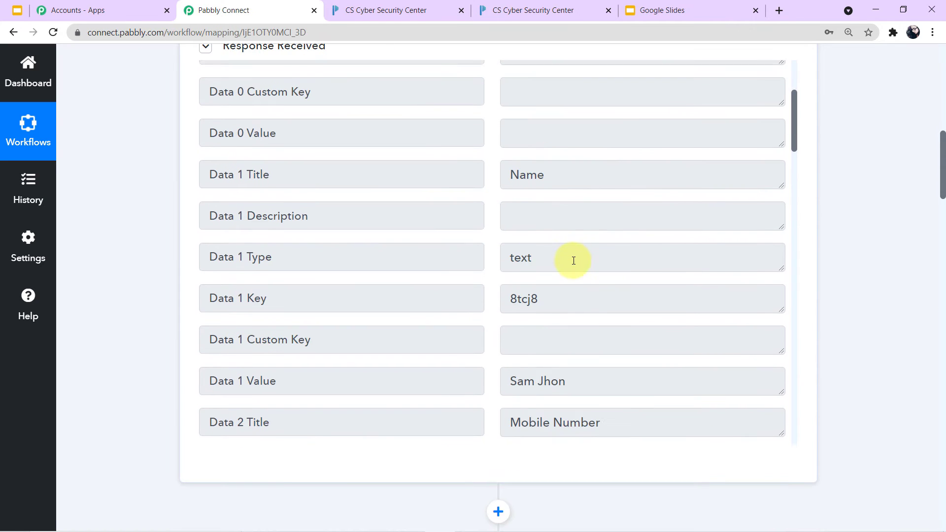
scroll(826, 306, down, 18)
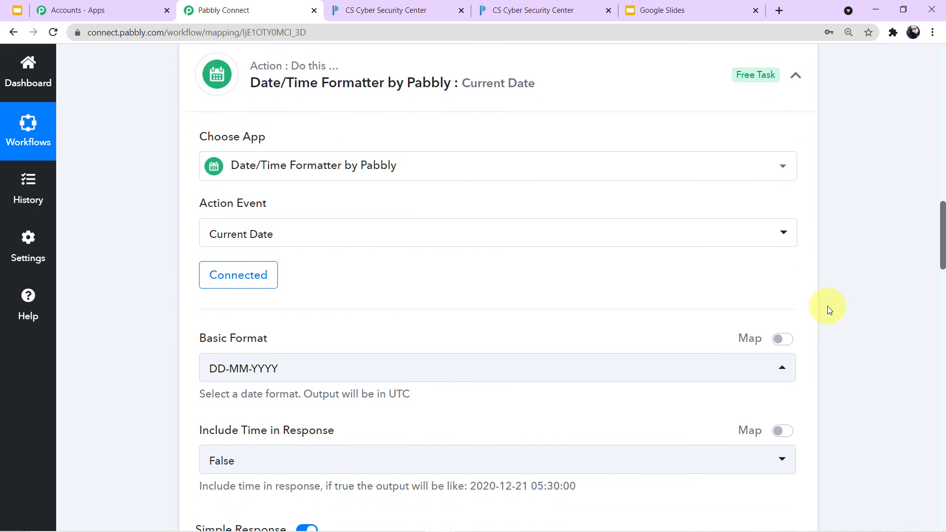
scroll(827, 306, down, 5)
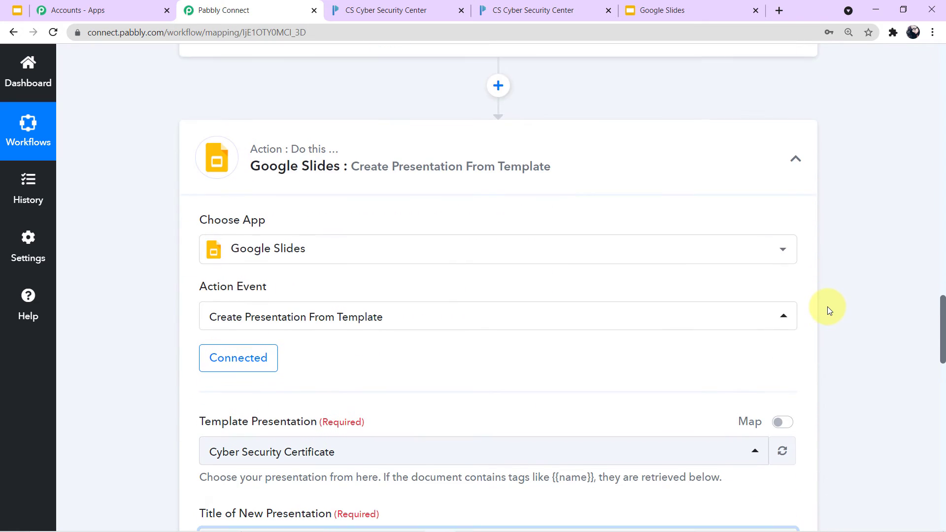
scroll(828, 308, down, 4)
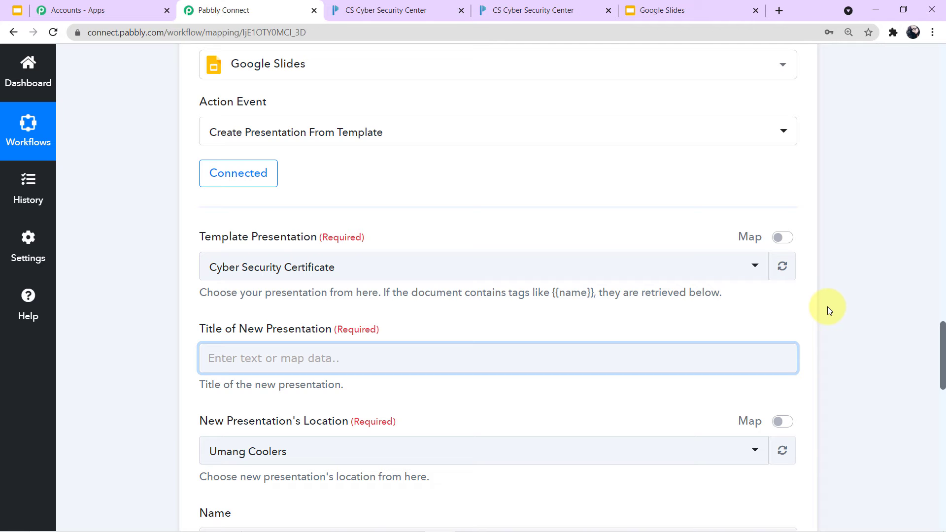
scroll(826, 306, up, 18)
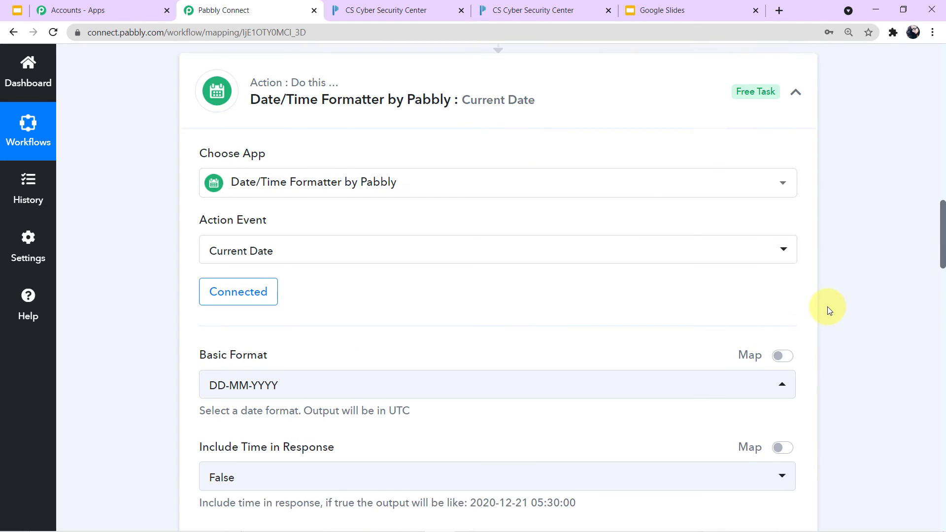
scroll(827, 307, up, 6)
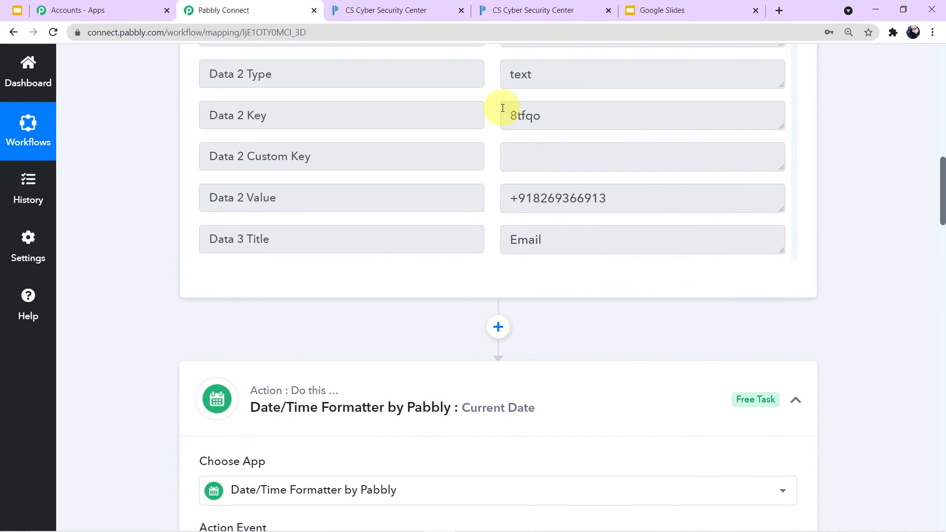
scroll(715, 178, down, 5)
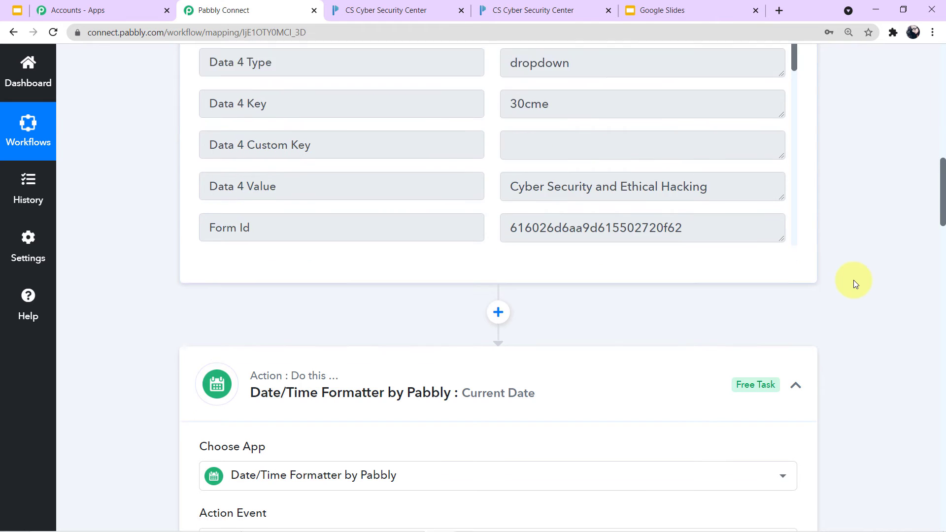
scroll(852, 281, down, 15)
scroll(847, 285, down, 3)
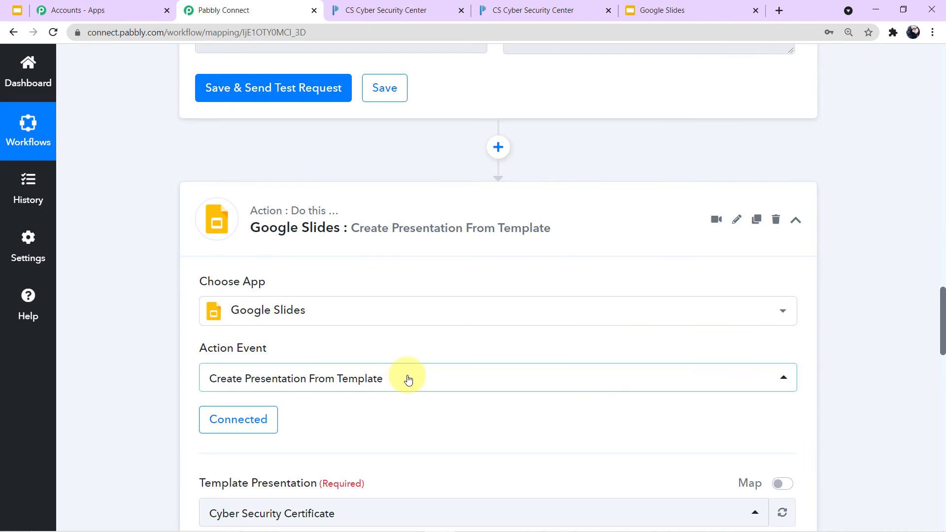
scroll(404, 378, down, 2)
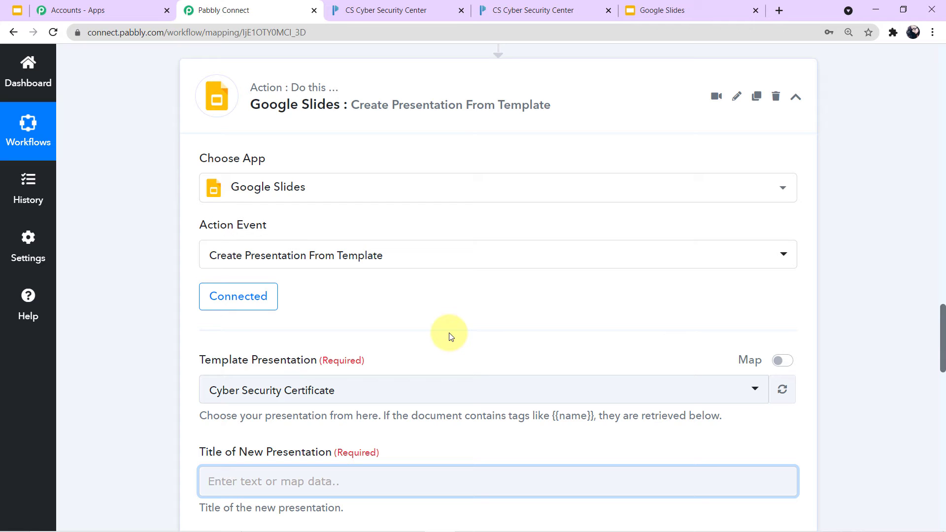
scroll(448, 335, down, 3)
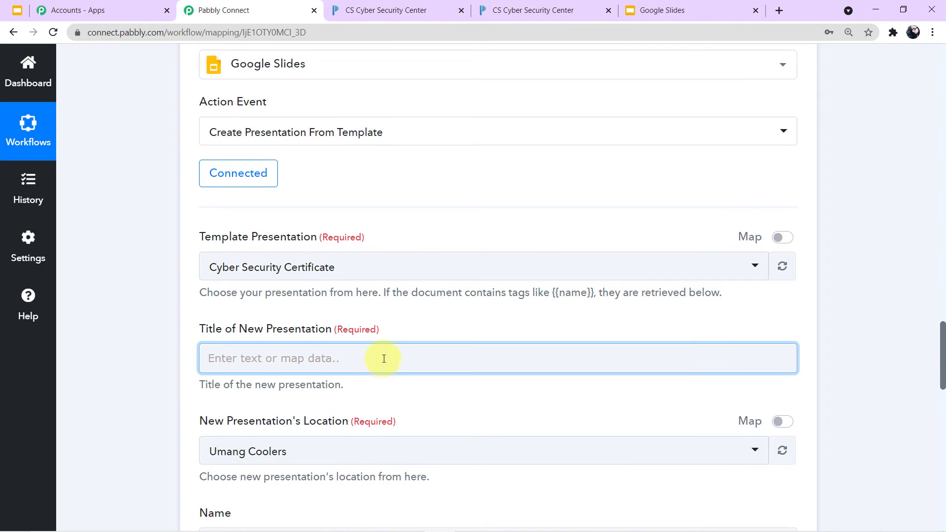
click(383, 358)
scroll(383, 358, down, 3)
scroll(384, 376, down, 10)
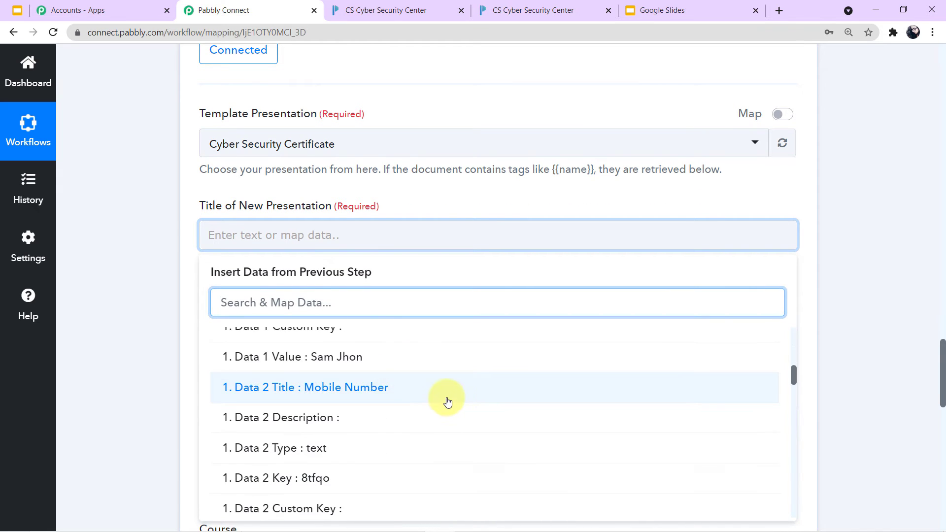
scroll(483, 408, down, 6)
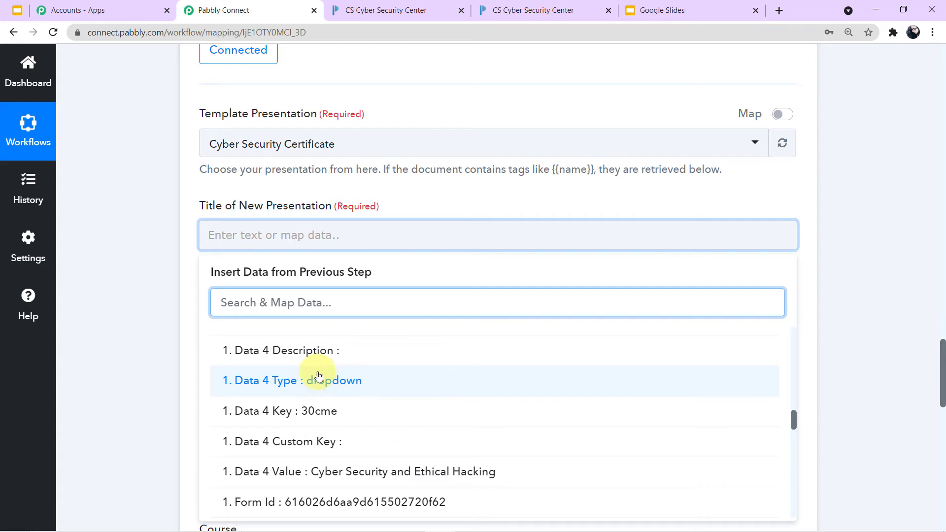
click(868, 261)
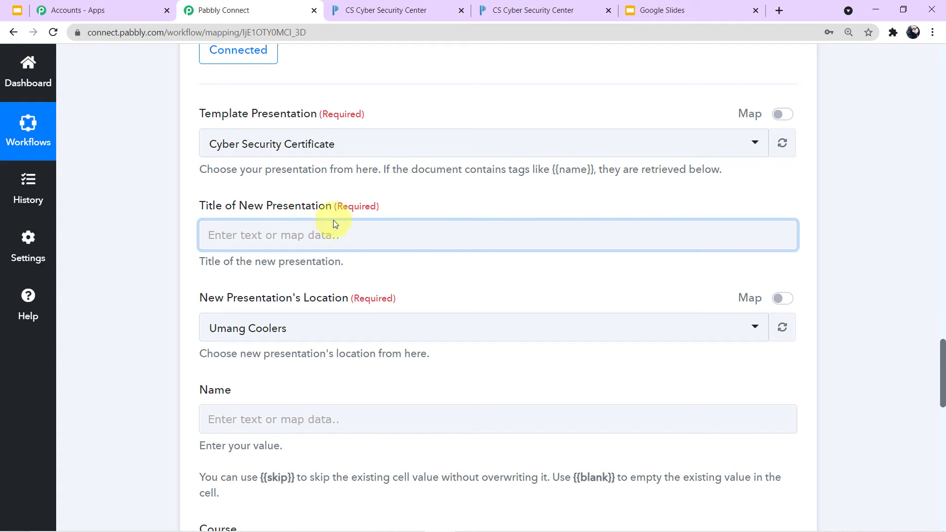
Map the student's name, Data 1 Value from the PaperForm submission, to the title of the new presentation.
click(304, 236)
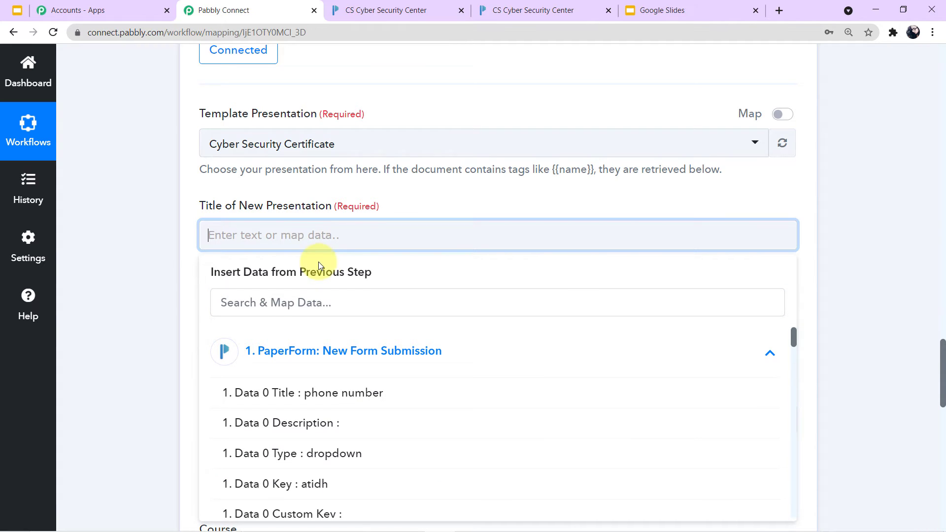
scroll(411, 392, down, 2)
scroll(411, 393, down, 5)
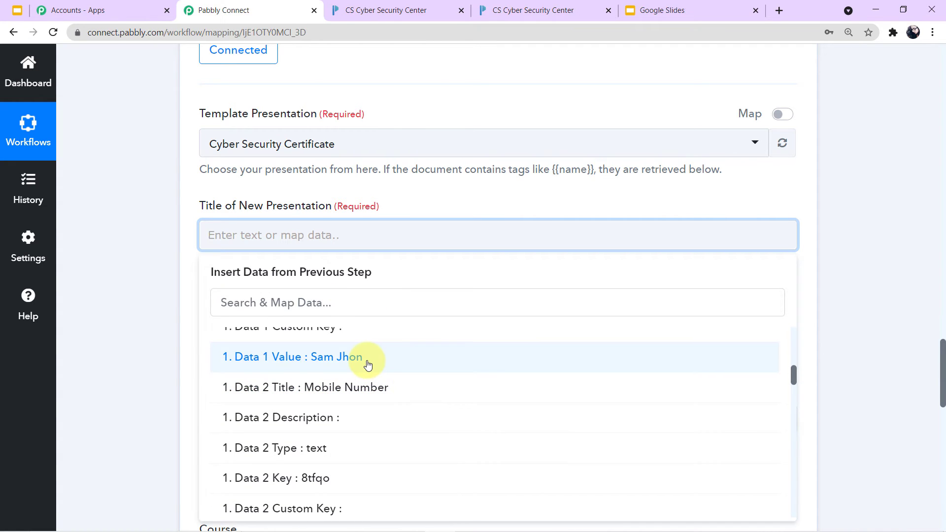
click(367, 364)
Add the PaperForm Submission Id after the student's name in the new presentation's title.
click(390, 350)
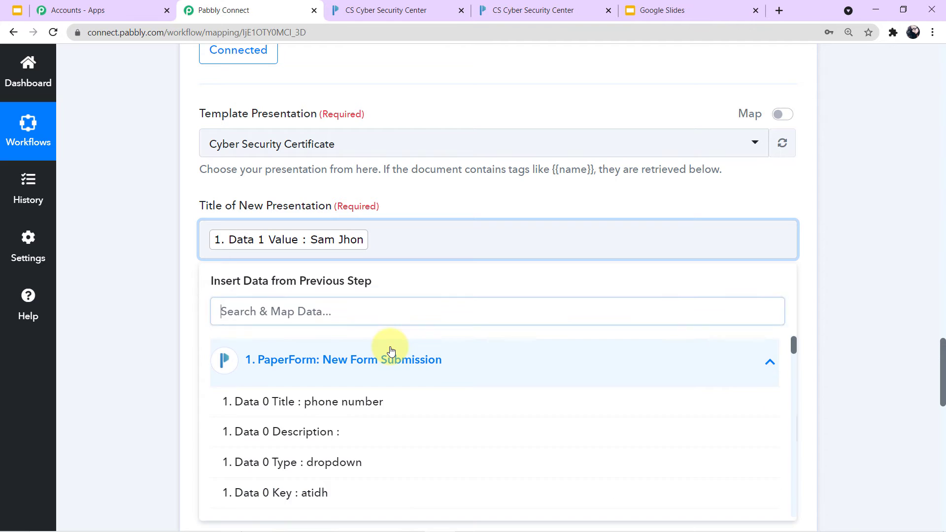
scroll(394, 423, down, 8)
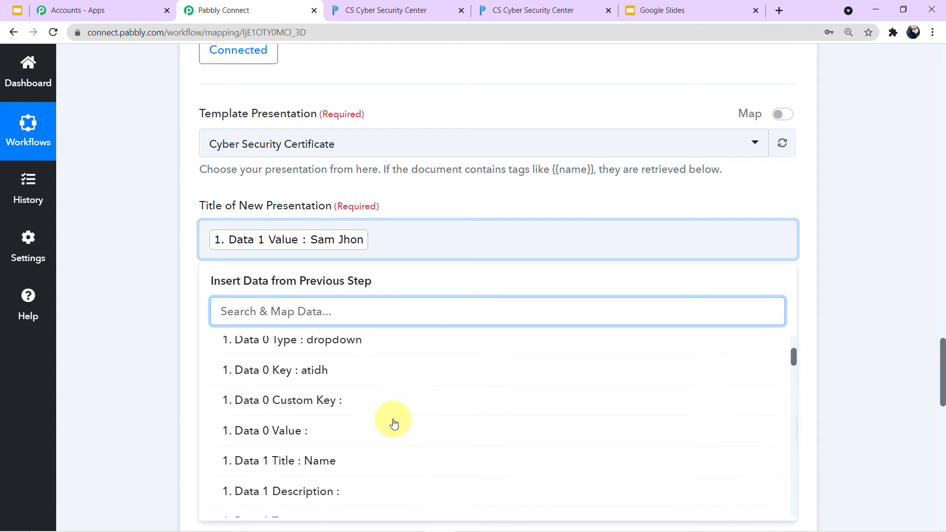
scroll(394, 423, down, 8)
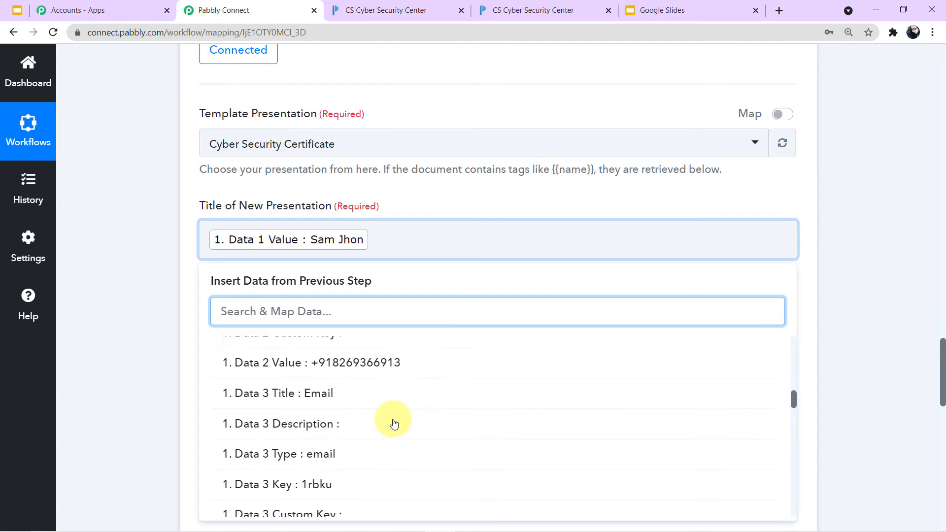
scroll(393, 422, down, 3)
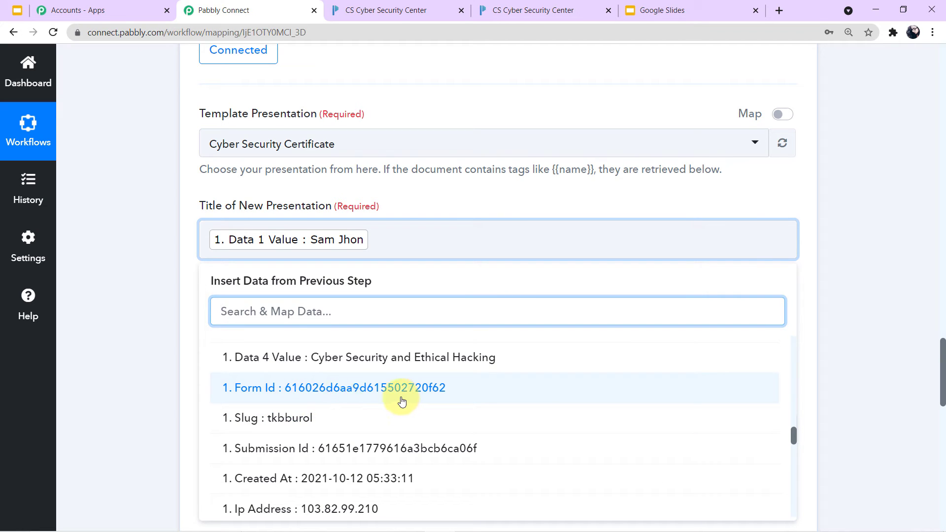
click(342, 449)
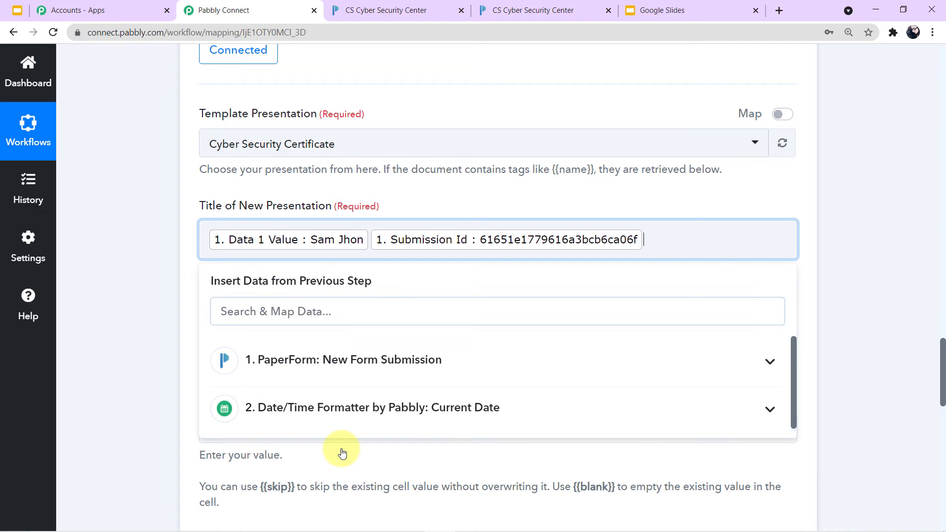
click(160, 385)
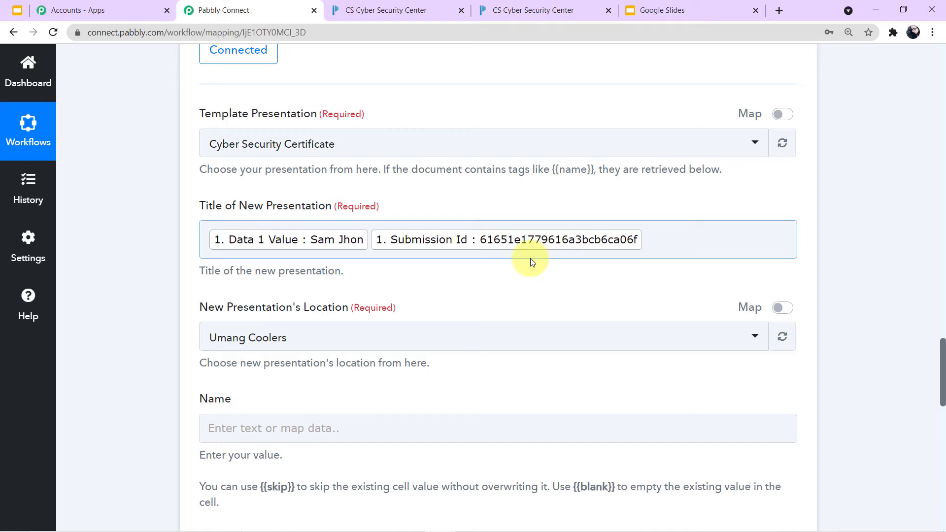
click(817, 264)
Switch to Google Drive, look through the My Drive folders, open the Cyber Security folder and return to My Drive.
scroll(817, 264, down, 1)
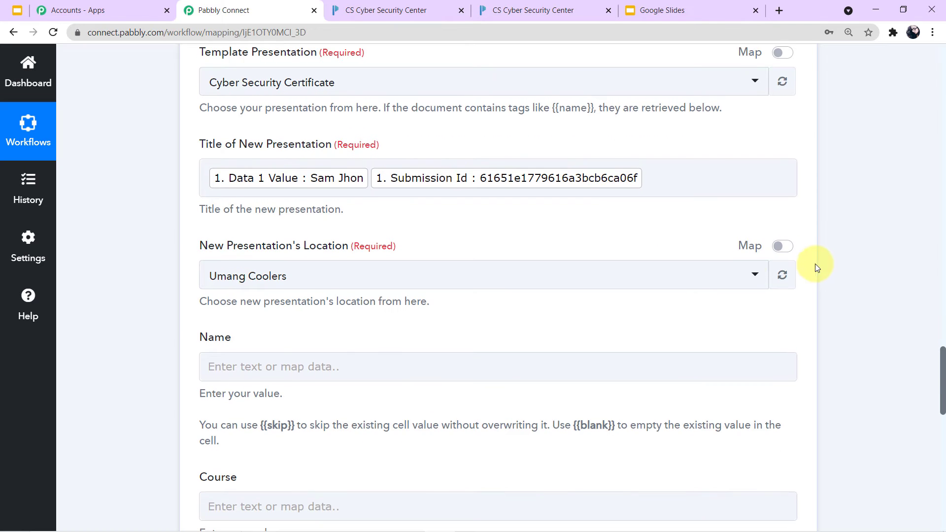
scroll(348, 207, down, 1)
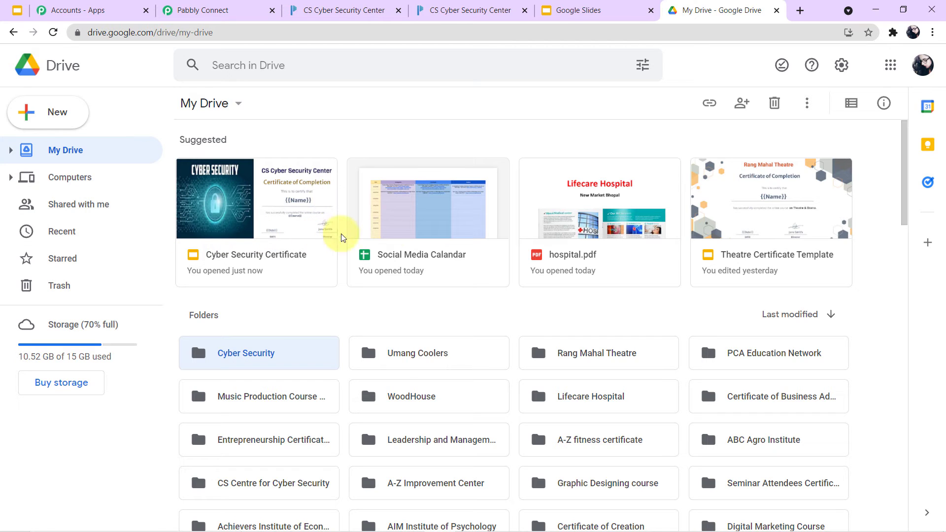
scroll(469, 240, down, 5)
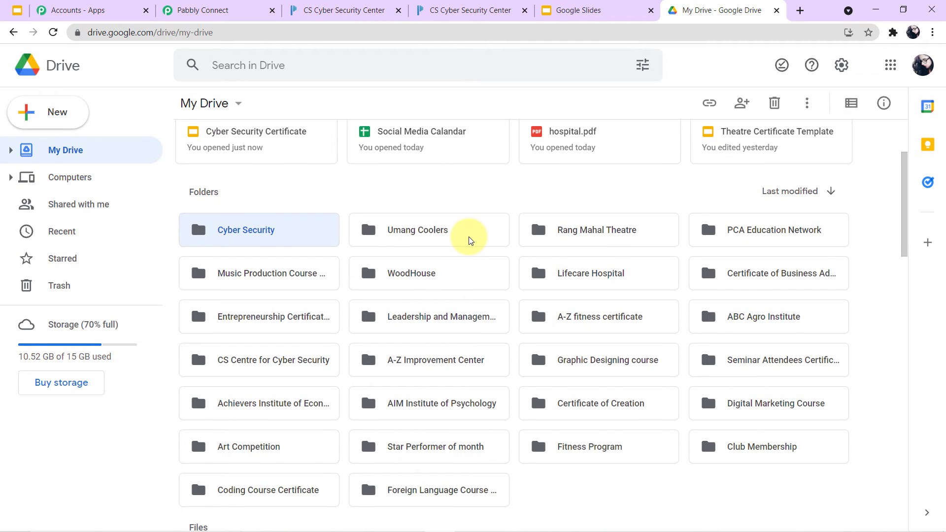
scroll(394, 271, up, 2)
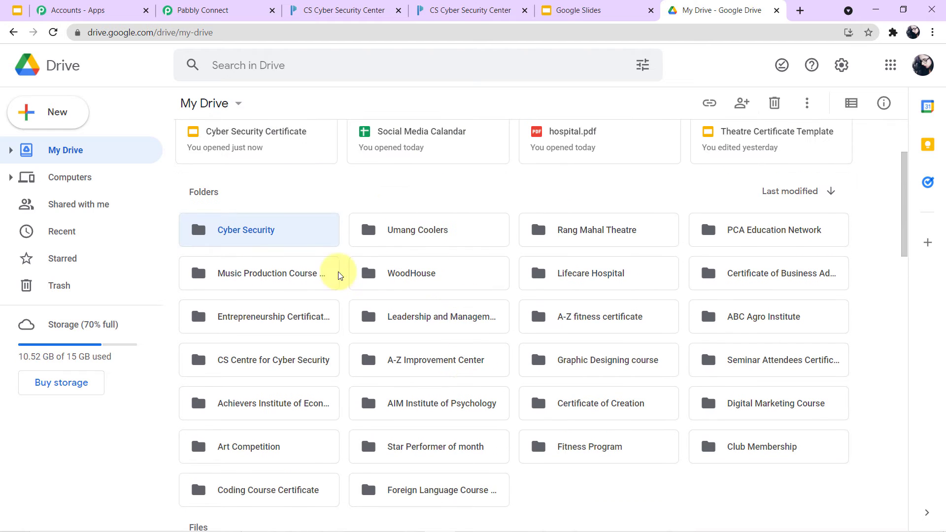
scroll(658, 301, down, 8)
scroll(662, 323, up, 10)
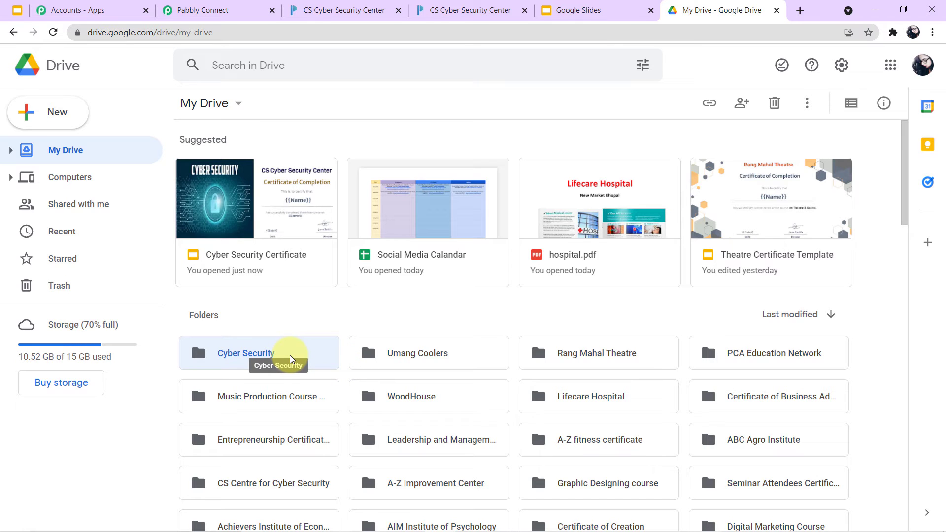
double_click(290, 358)
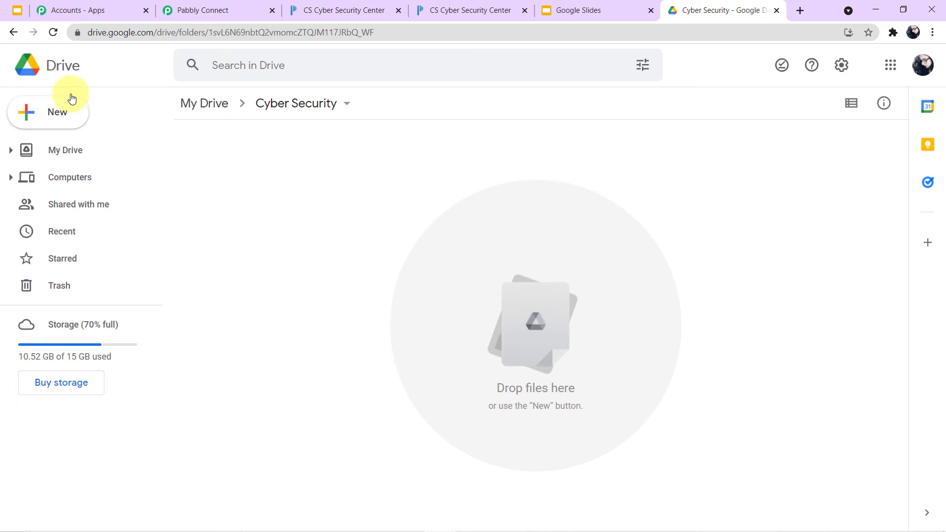
click(14, 32)
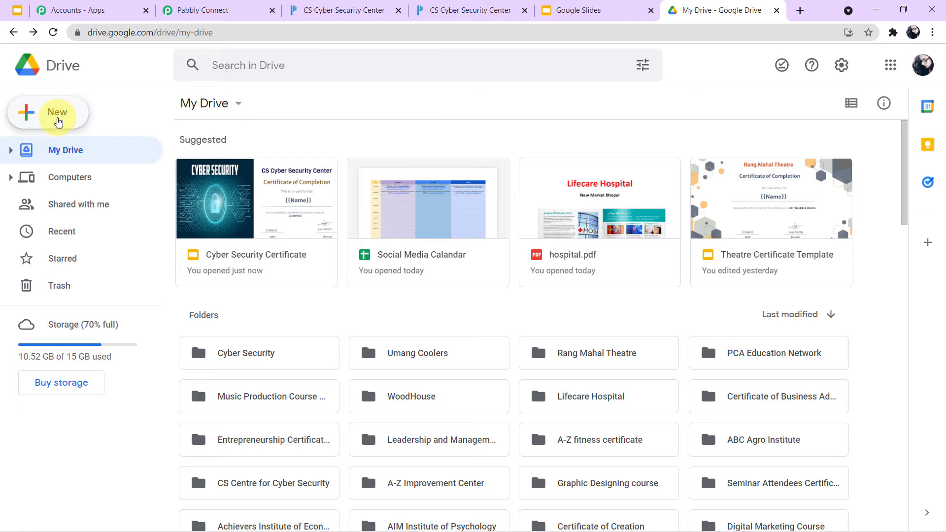
click(59, 122)
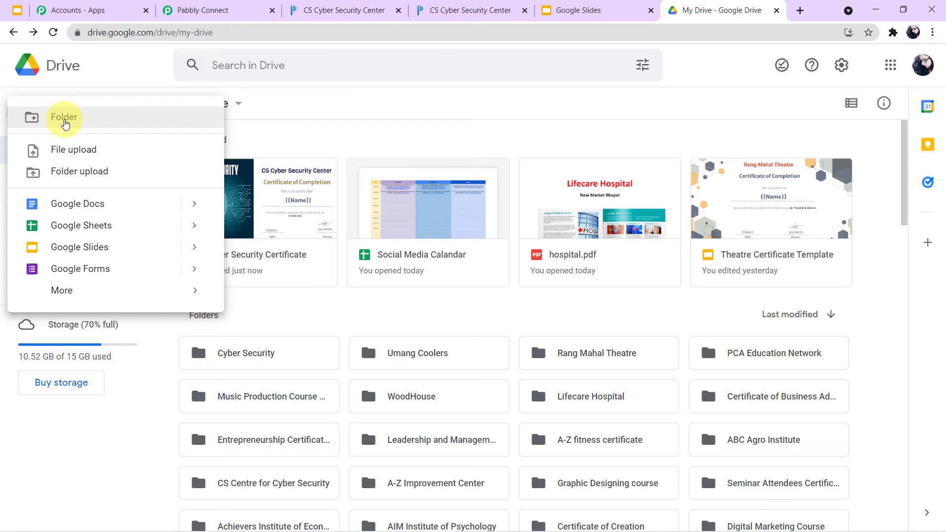
click(385, 140)
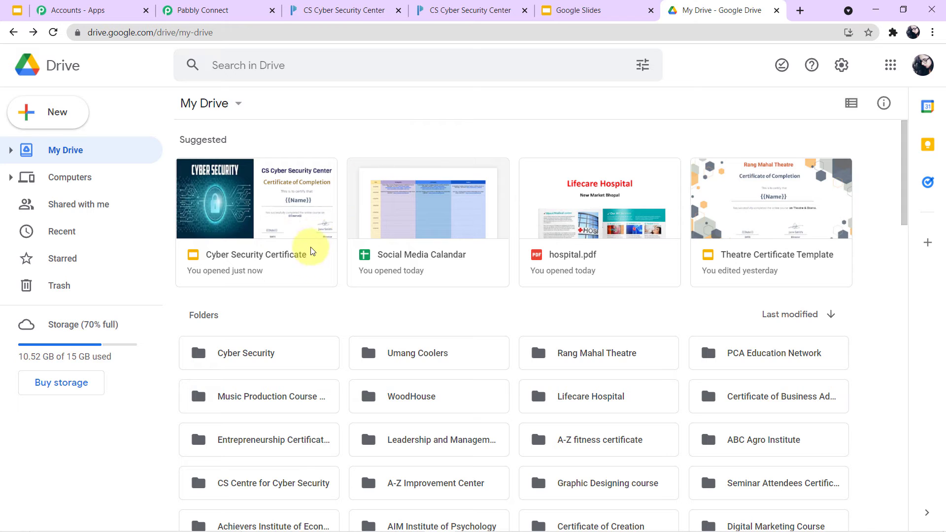
Switch back to Pabbly Connect and set the new presentation's location to the Cyber Security folder.
click(231, 8)
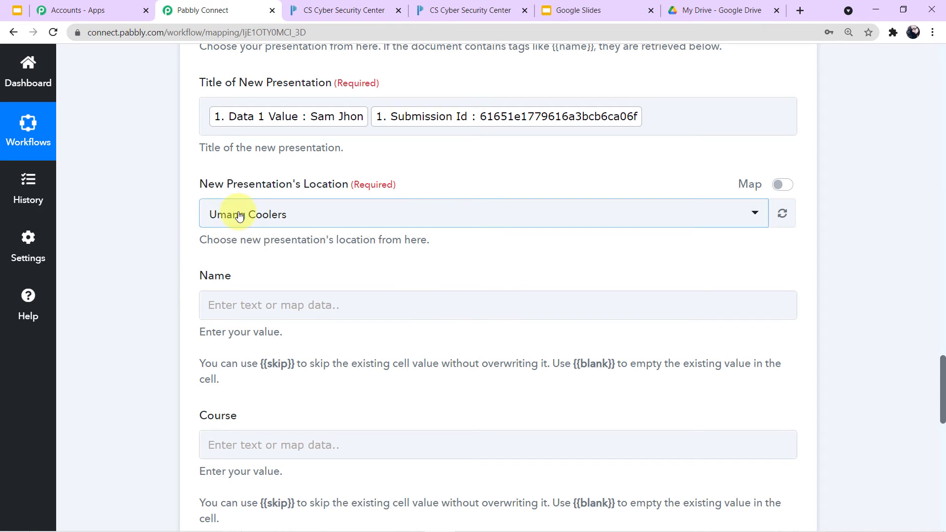
click(750, 217)
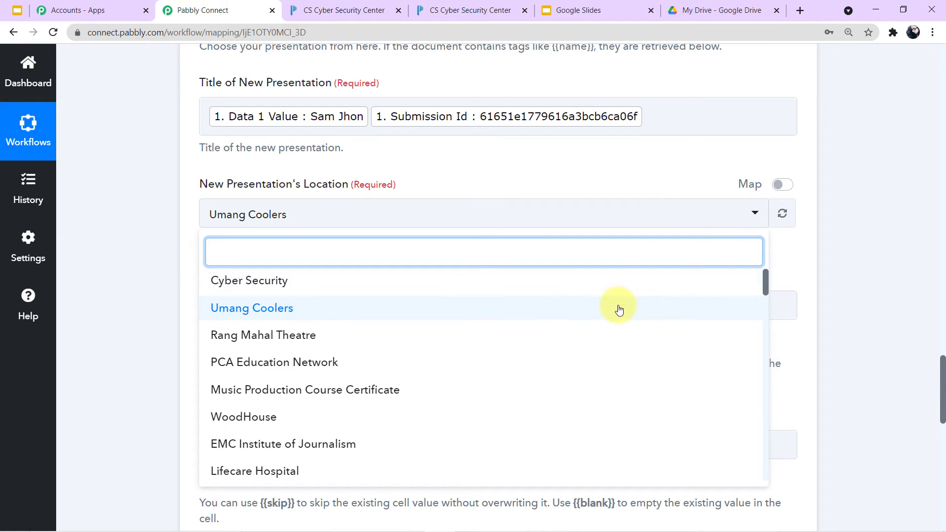
scroll(568, 333, down, 3)
scroll(570, 337, down, 3)
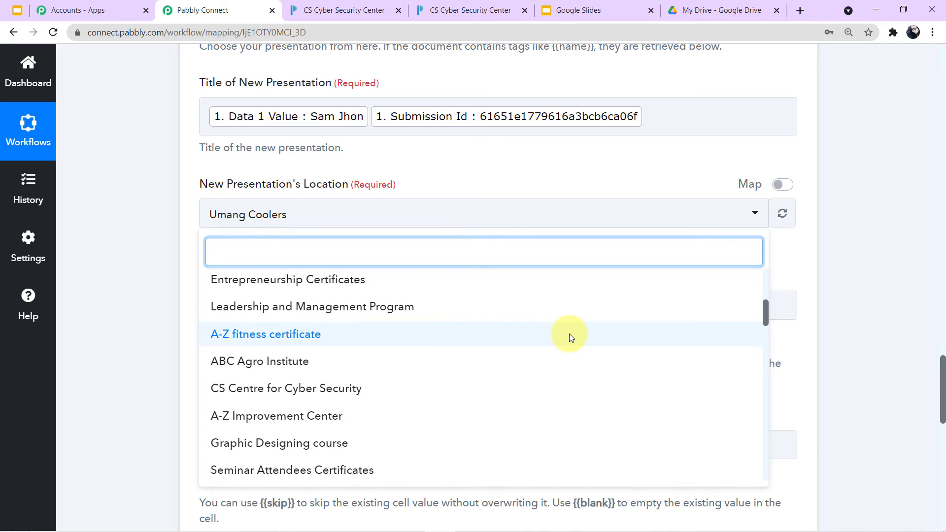
scroll(569, 334, up, 1)
scroll(541, 356, up, 2)
scroll(533, 359, up, 2)
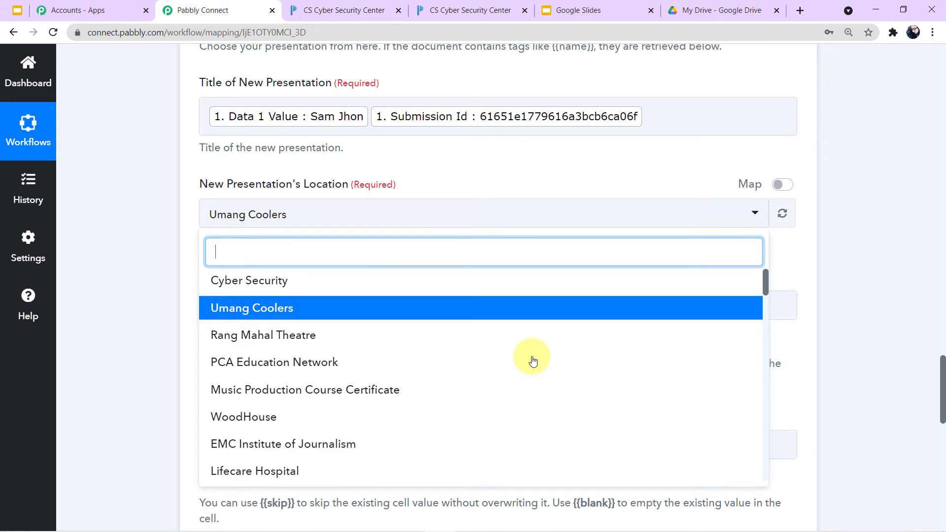
click(294, 287)
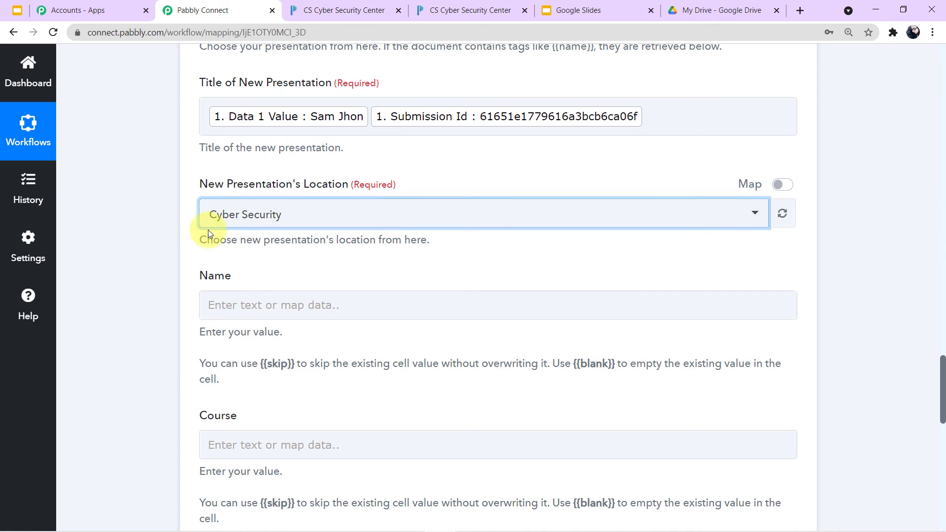
click(150, 240)
Map the student's name, Data 1 Value from the PaperForm submission, to the certificate's Name field.
scroll(335, 261, down, 1)
click(324, 243)
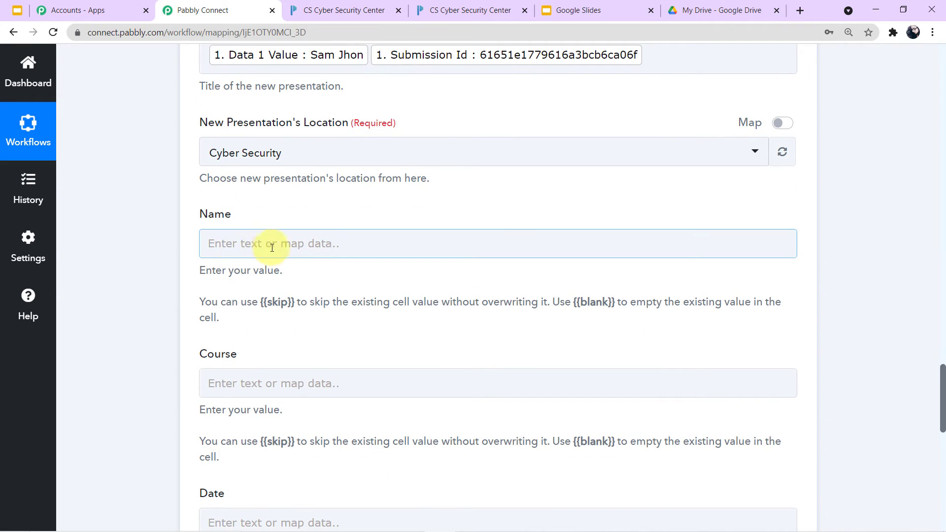
click(322, 242)
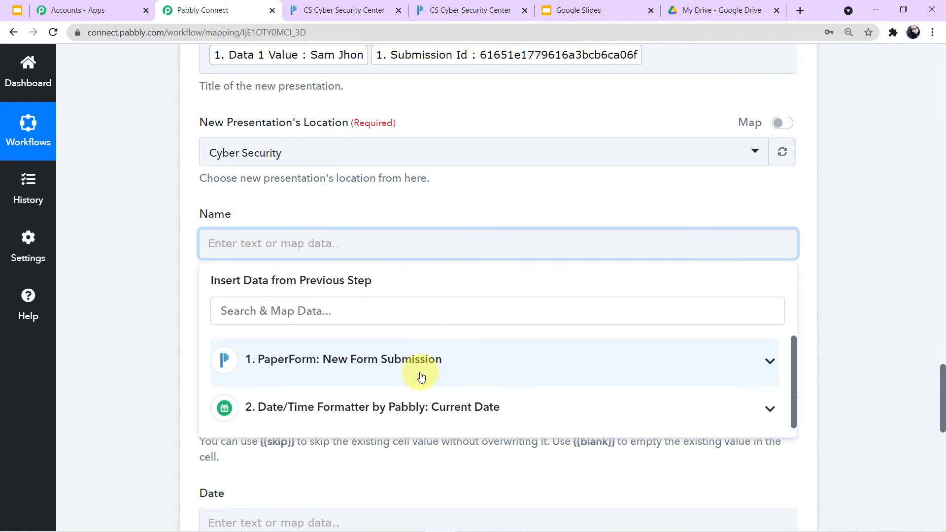
click(766, 369)
scroll(606, 387, down, 10)
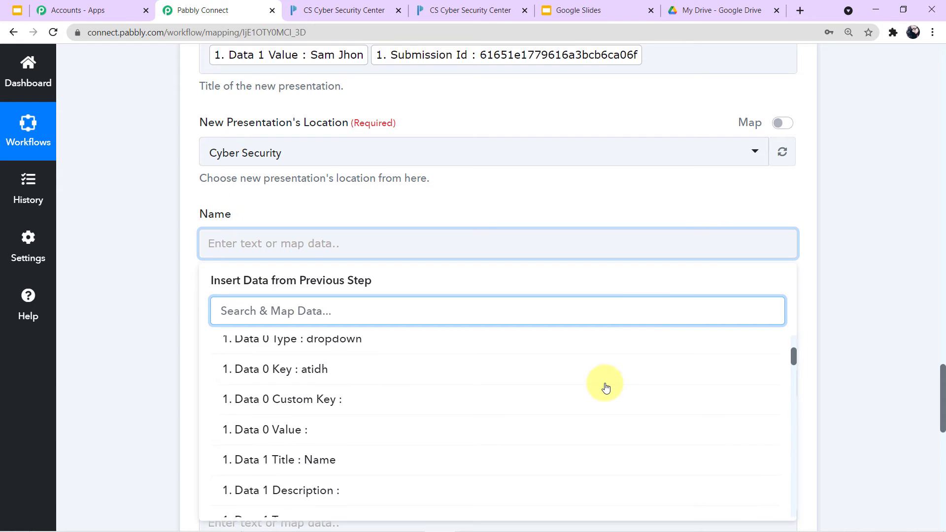
scroll(606, 387, up, 2)
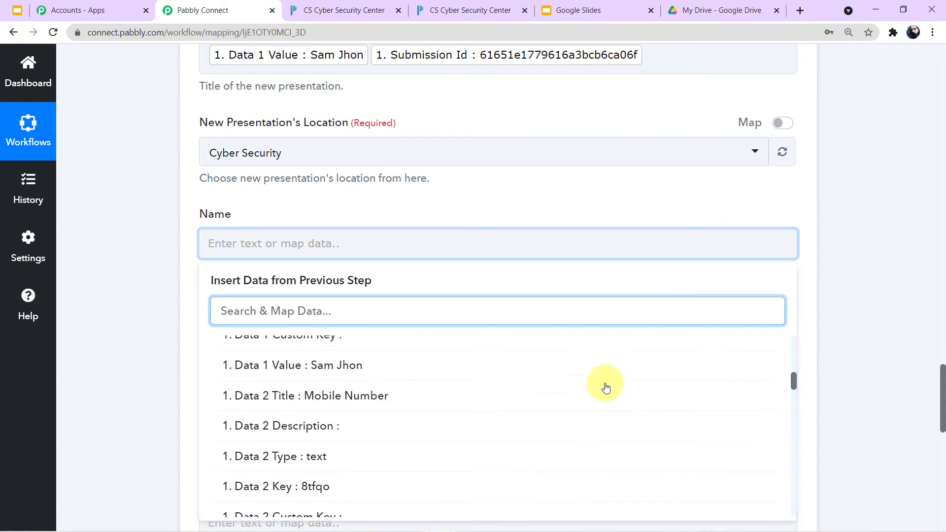
click(435, 374)
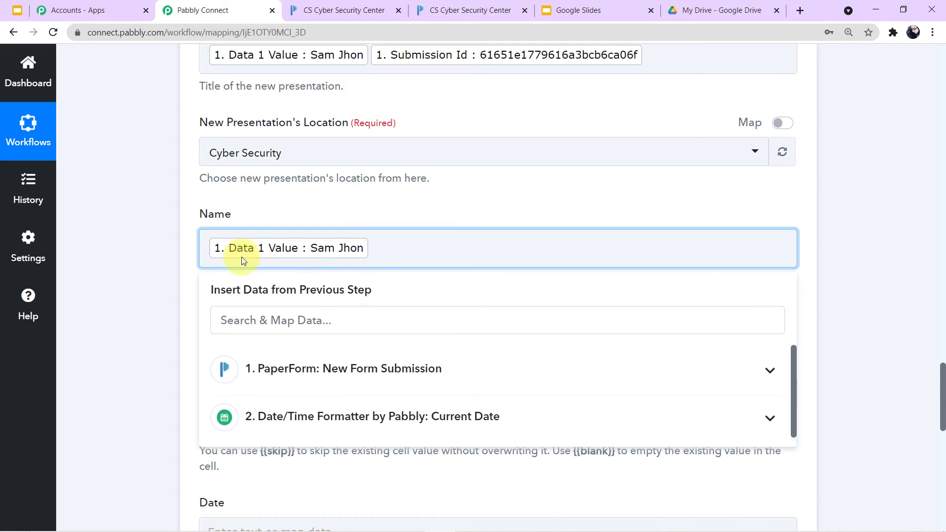
click(132, 256)
Map Data 4 Value, Cyber Security and Ethical Hacking, from the PaperForm submission to the Course field.
scroll(385, 247, down, 1)
scroll(386, 247, down, 2)
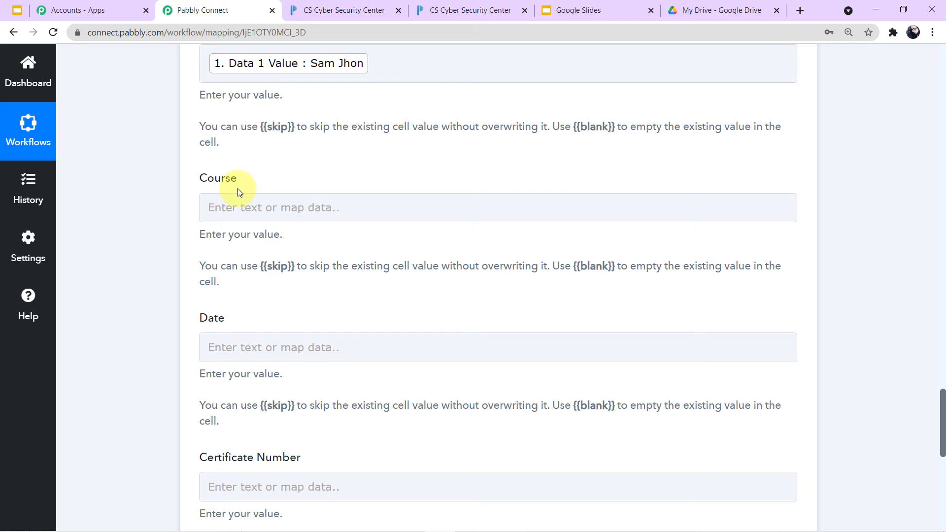
click(213, 196)
click(258, 206)
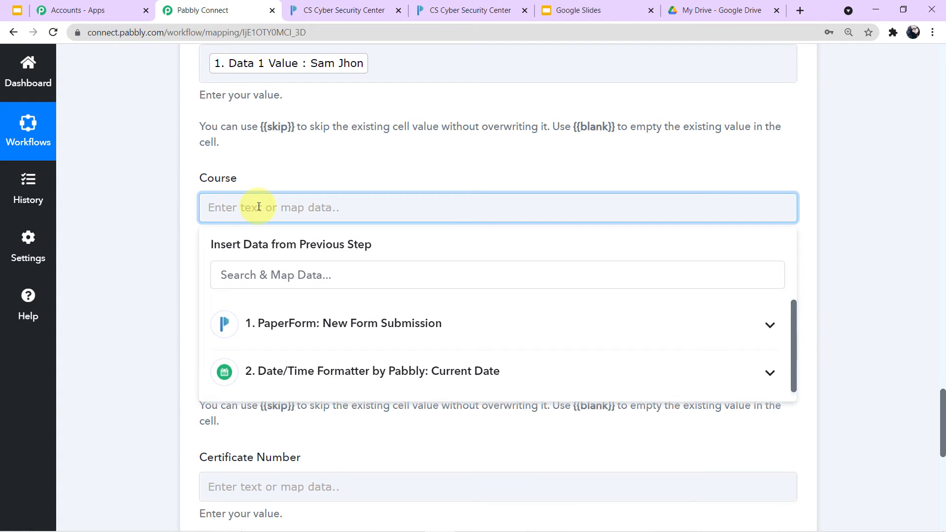
click(391, 323)
scroll(434, 436, down, 10)
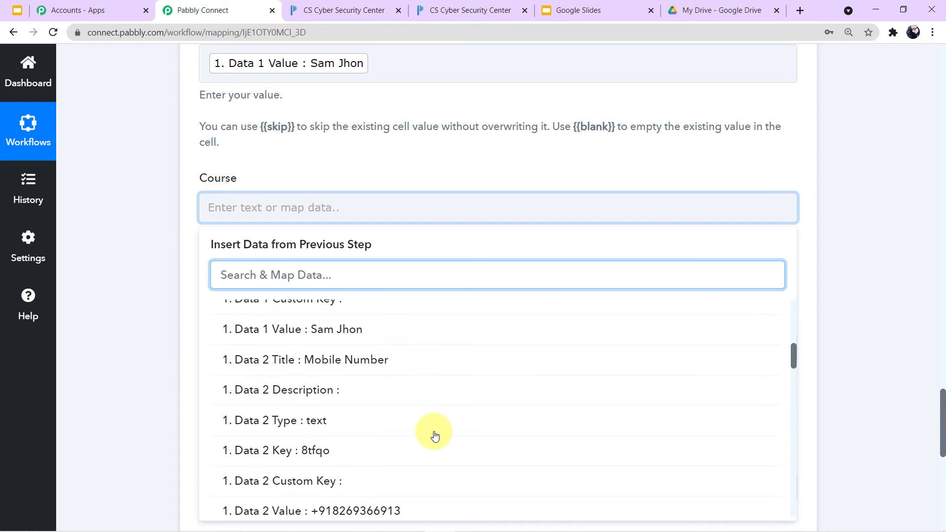
scroll(434, 436, down, 5)
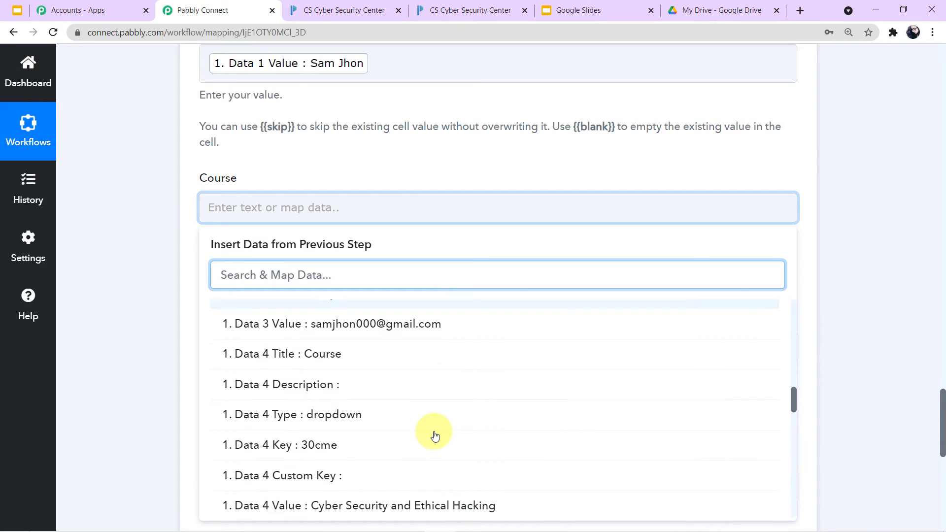
scroll(434, 436, down, 2)
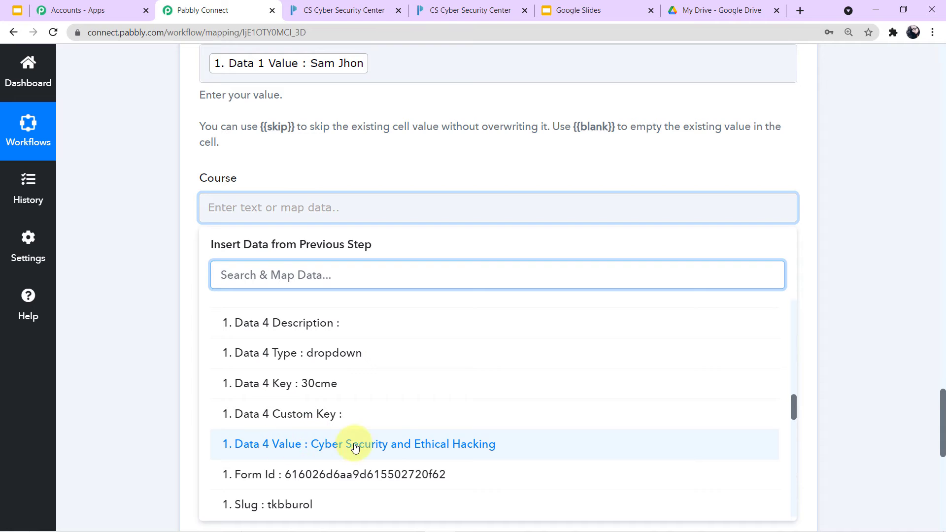
click(441, 454)
click(141, 354)
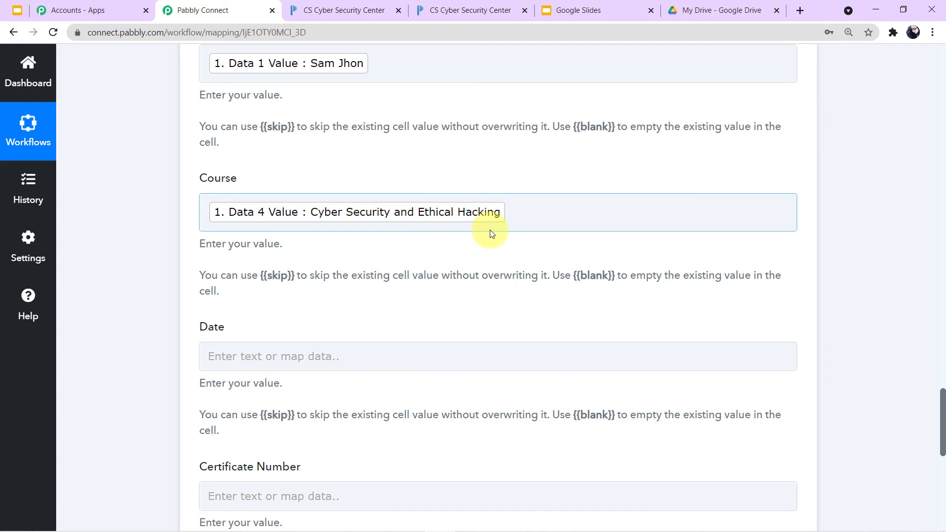
Map the 0 Datetime value from the Date/Time Formatter's Current Date step to the Date field.
scroll(490, 230, down, 2)
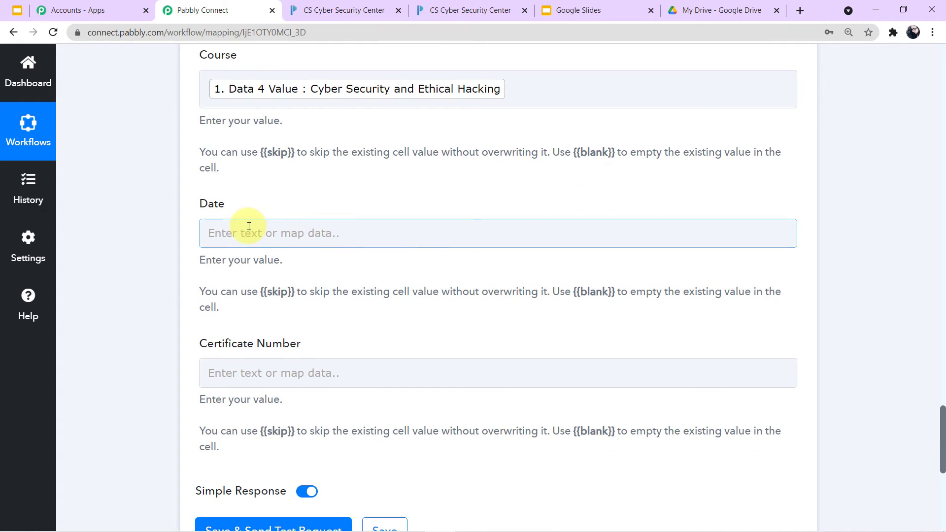
click(299, 229)
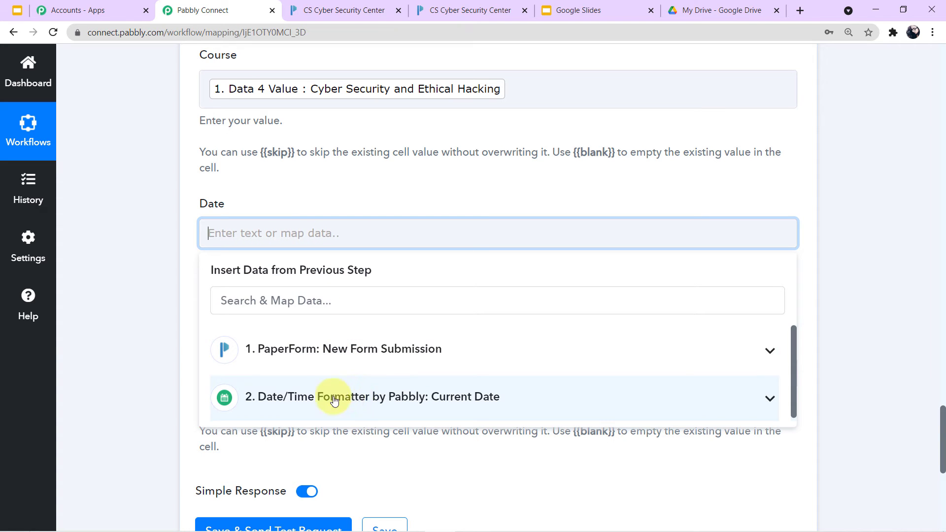
click(379, 403)
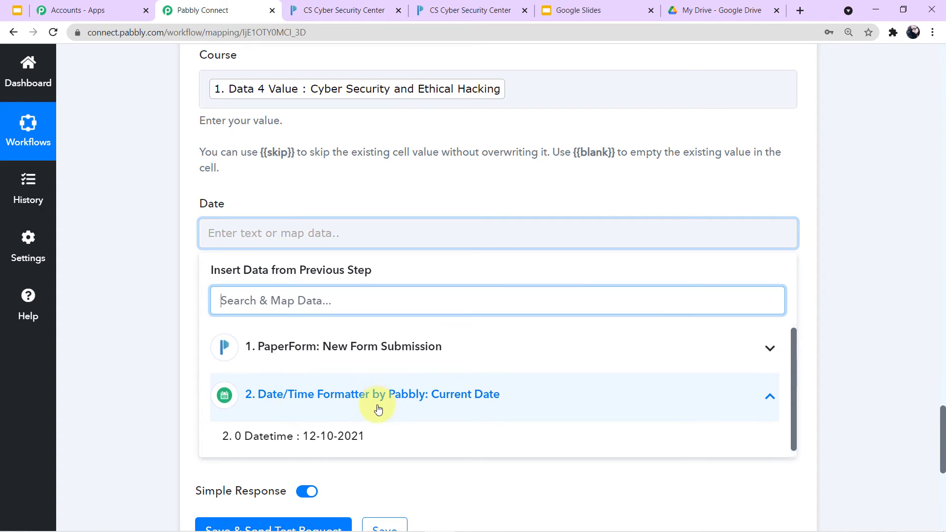
click(333, 433)
click(166, 309)
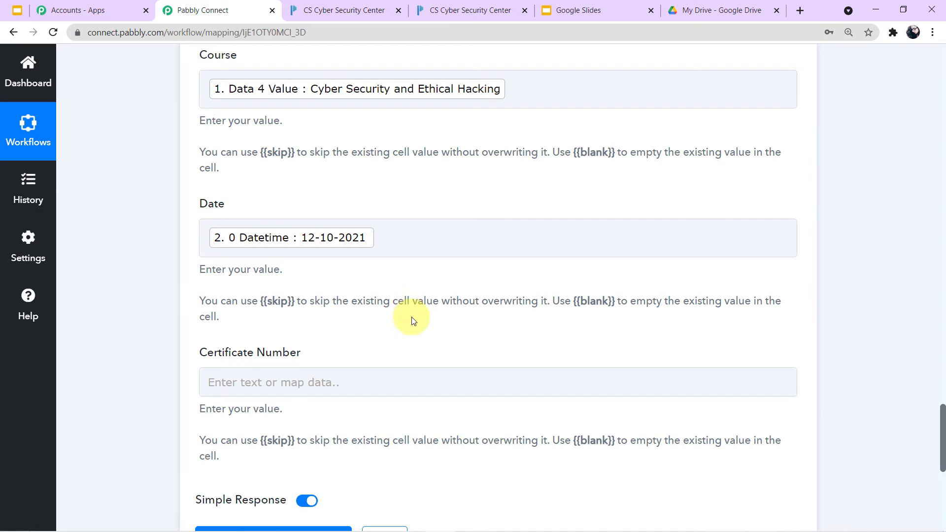
Map the Submission Id from the PaperForm submission to the Certificate Number field.
scroll(412, 318, down, 3)
click(298, 252)
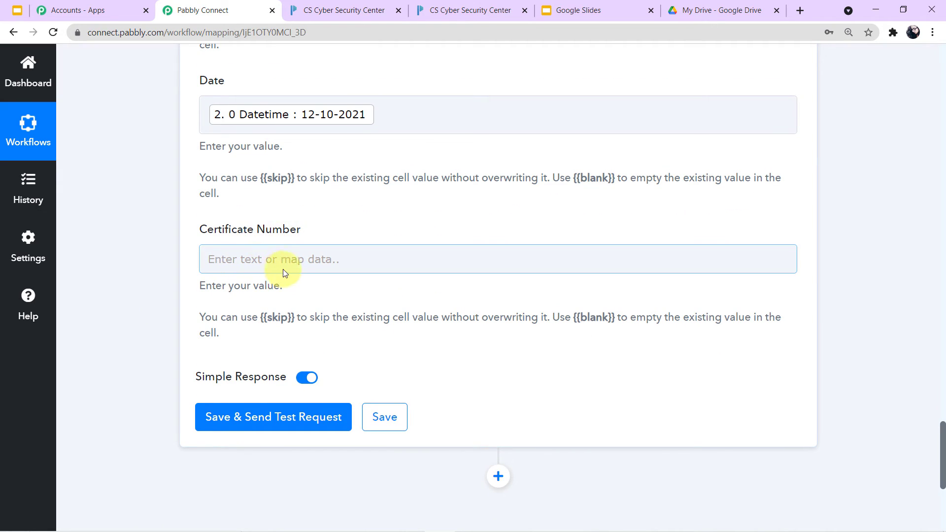
scroll(292, 265, up, 10)
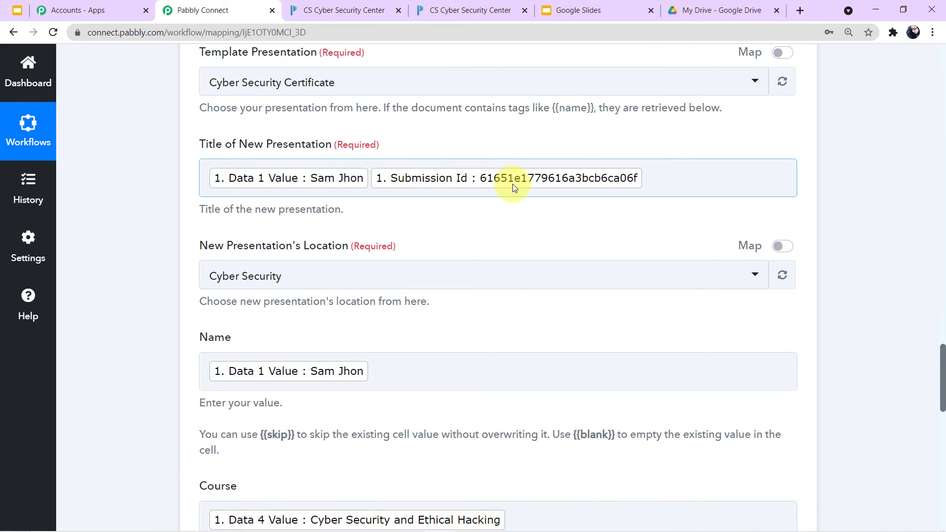
scroll(438, 223, down, 10)
click(325, 320)
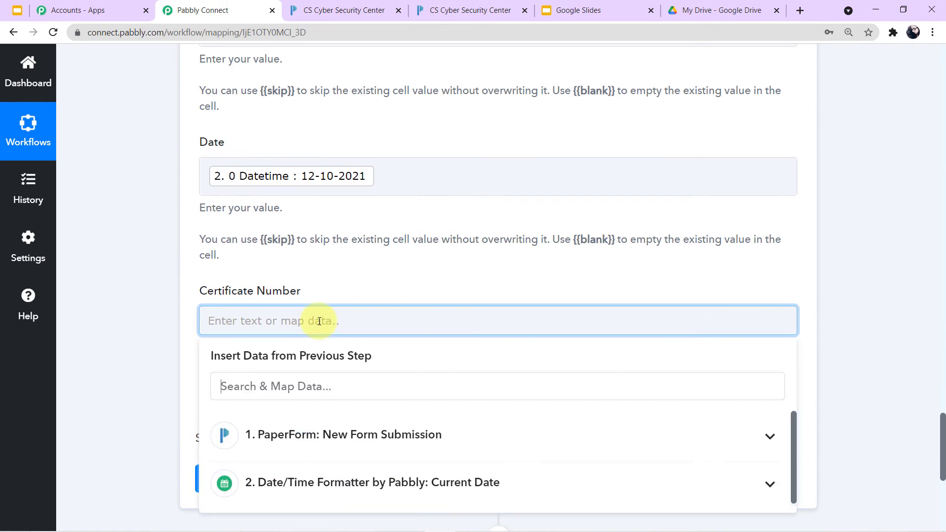
click(356, 432)
scroll(360, 436, down, 5)
scroll(367, 444, down, 6)
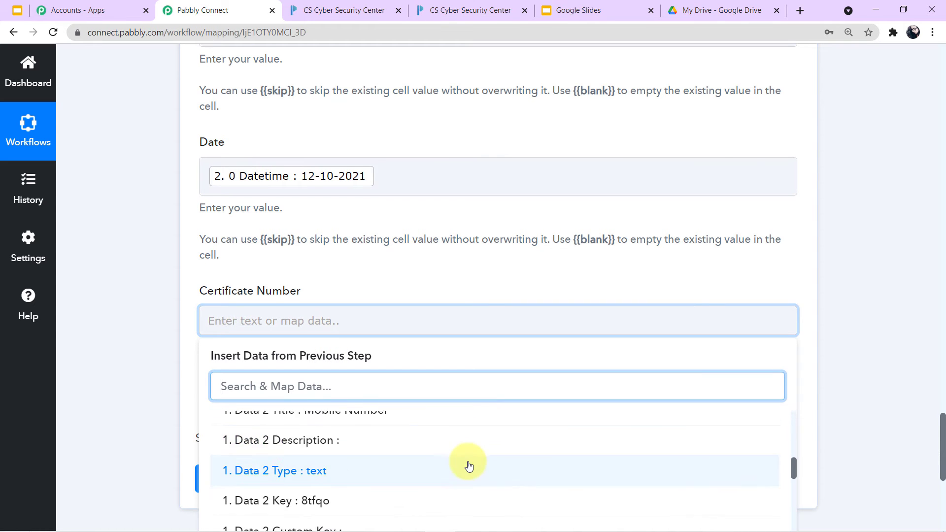
scroll(897, 439, down, 2)
scroll(559, 372, down, 6)
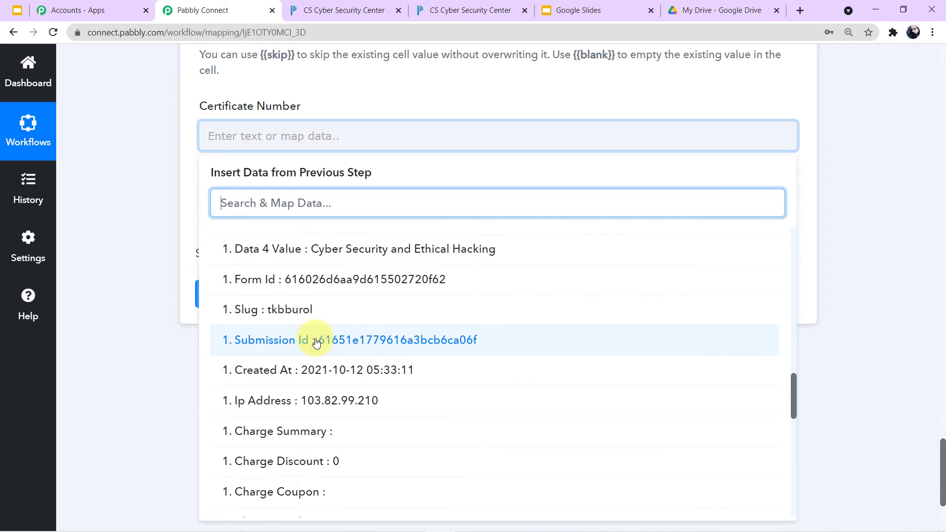
click(370, 341)
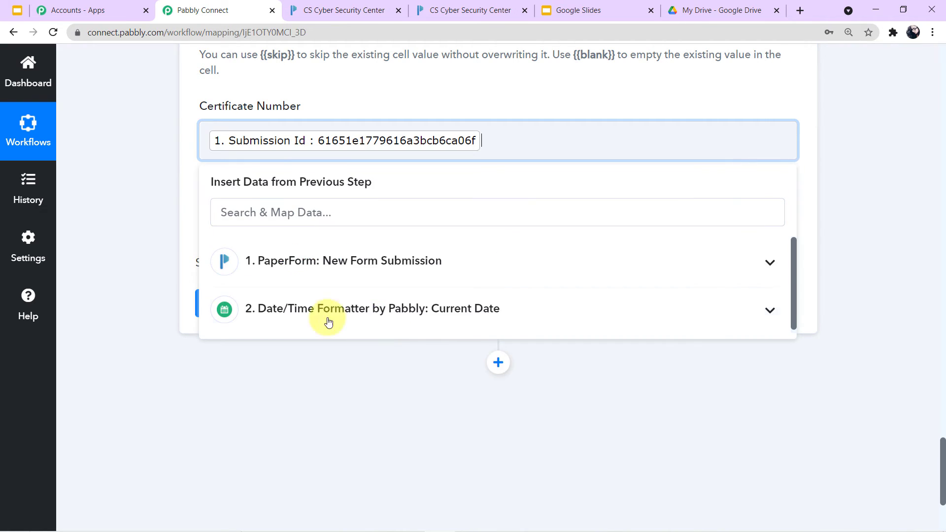
click(138, 193)
Save the Google Slides action with a test request and check the full PresentationId and replacement entries in its response.
scroll(493, 175, up, 3)
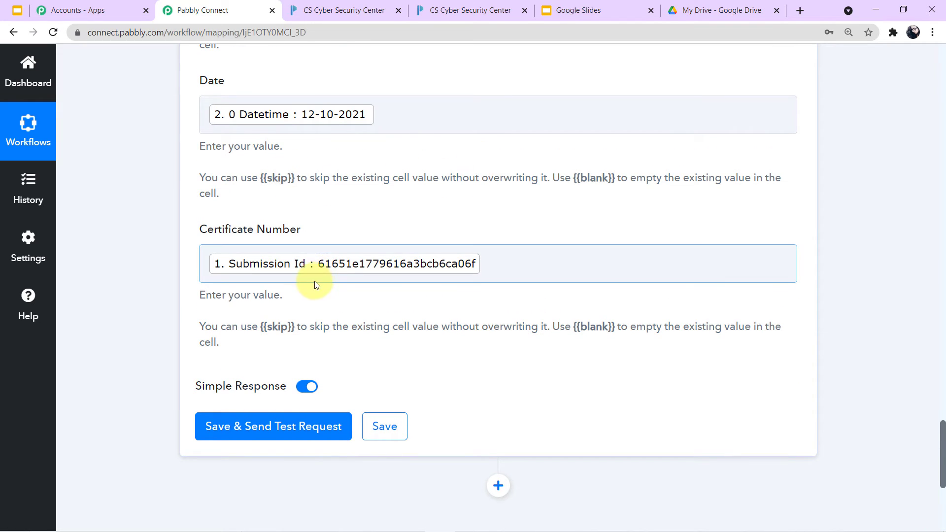
click(299, 425)
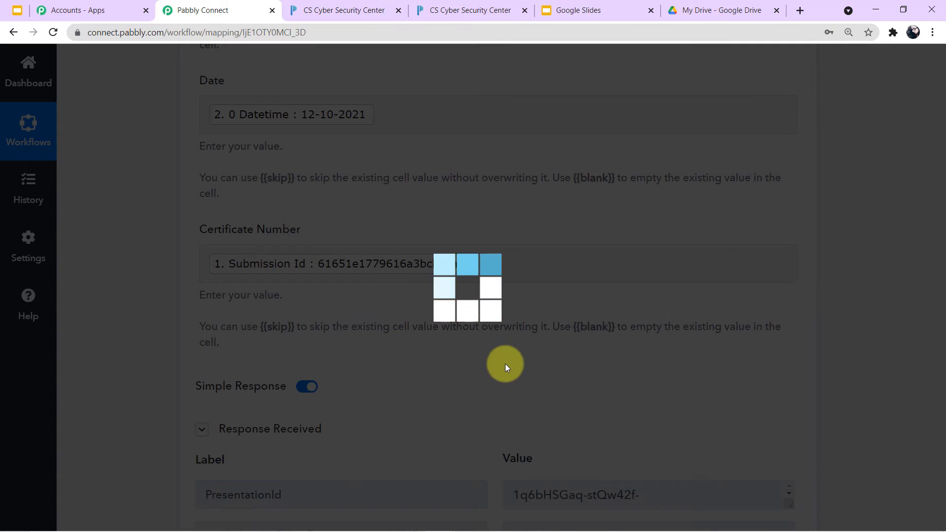
scroll(504, 363, down, 2)
scroll(515, 377, down, 1)
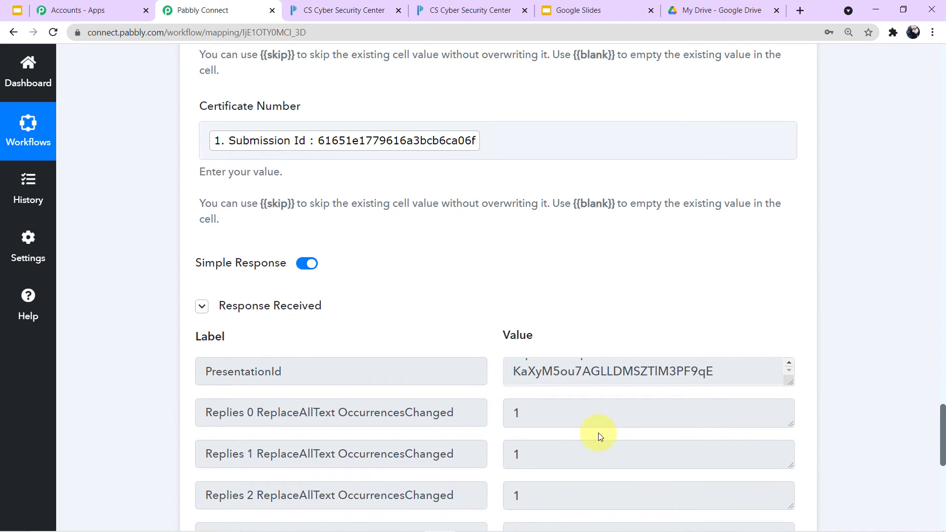
scroll(598, 432, down, 3)
scroll(601, 426, up, 2)
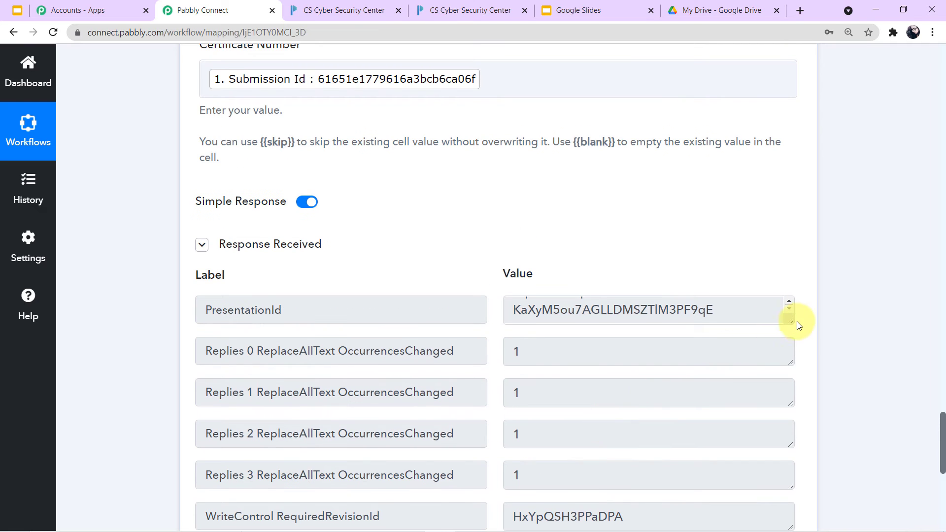
drag(790, 321, 791, 347)
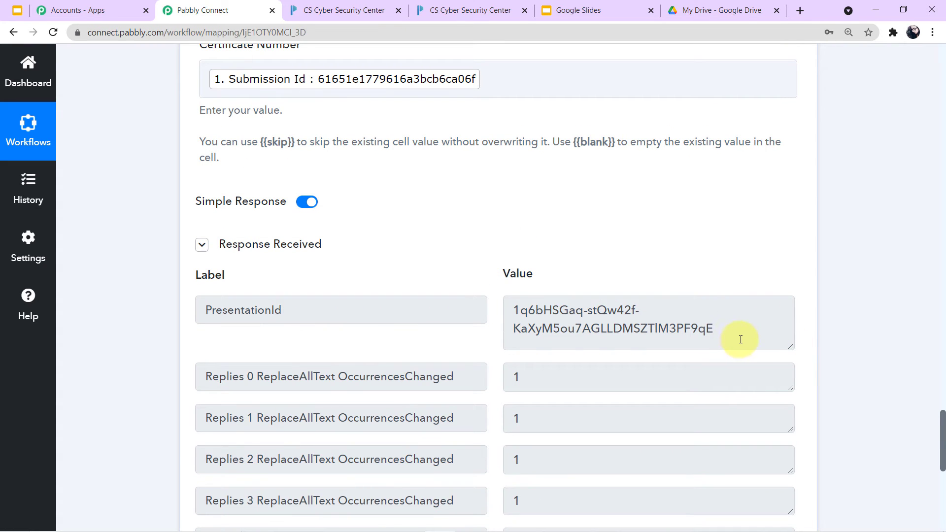
scroll(544, 345, down, 2)
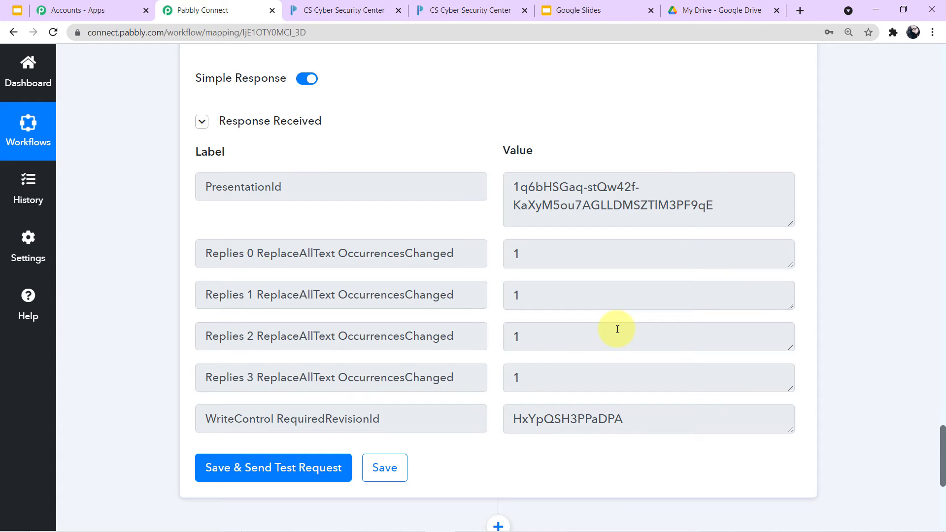
scroll(618, 329, down, 5)
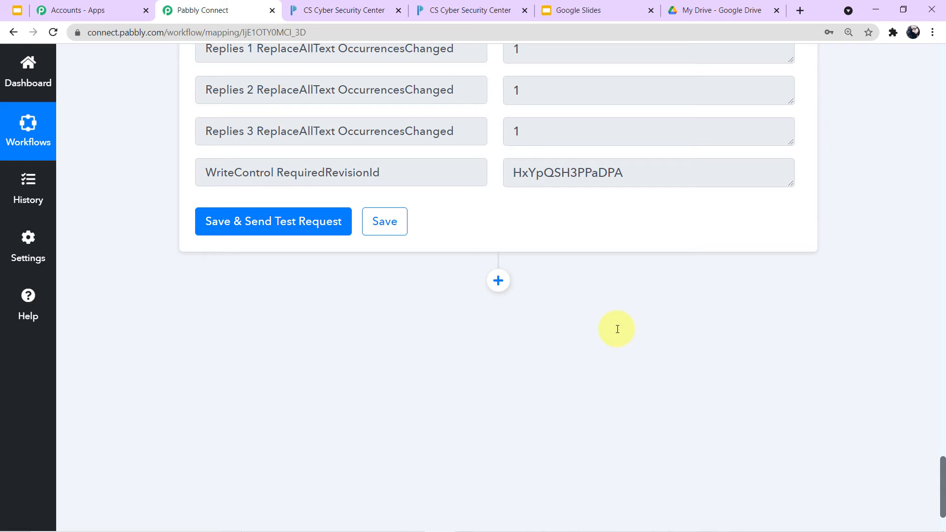
Add a new action step after the Google Slides action and choose Google Drive as its app.
click(508, 280)
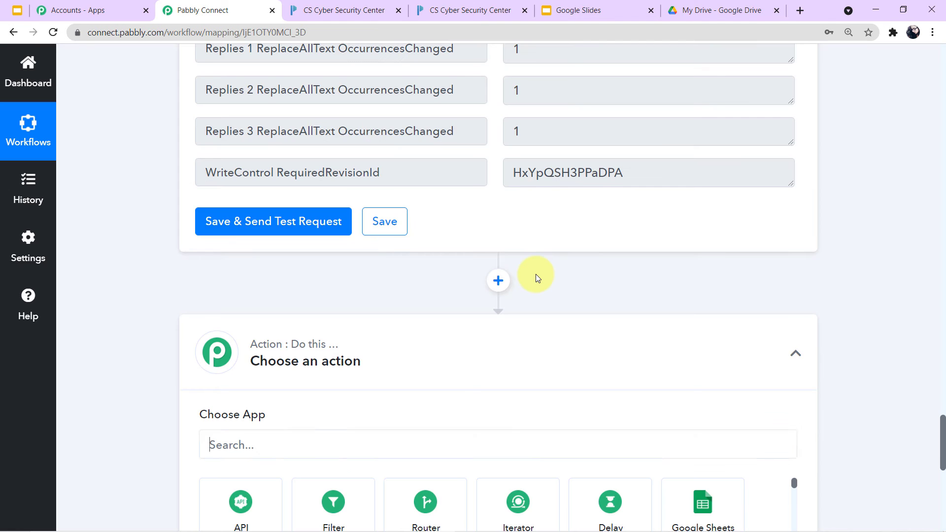
scroll(535, 276, down, 3)
click(351, 259)
text(g)
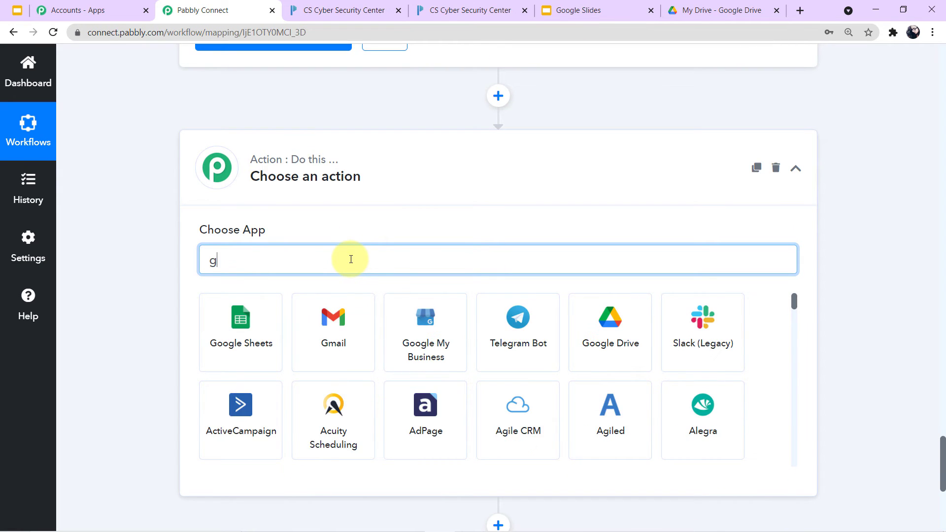
text(oogle )
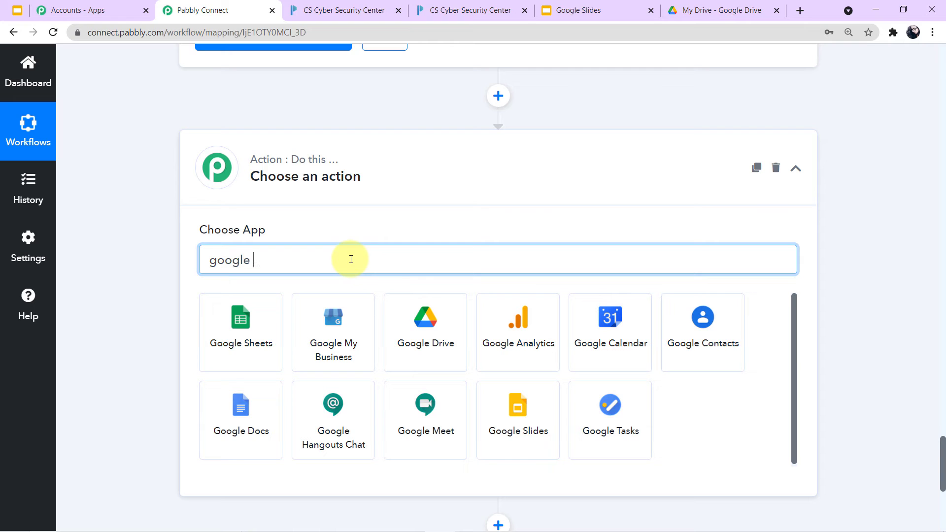
text(drive)
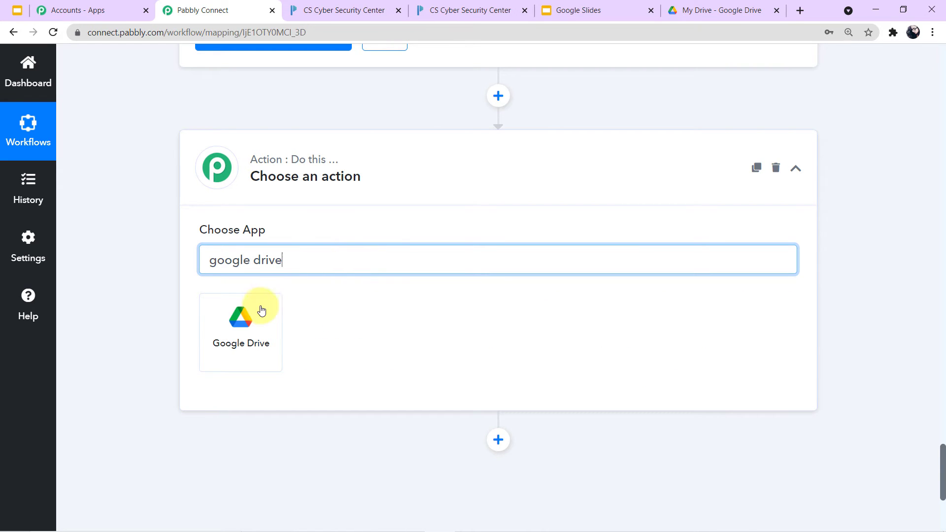
click(257, 319)
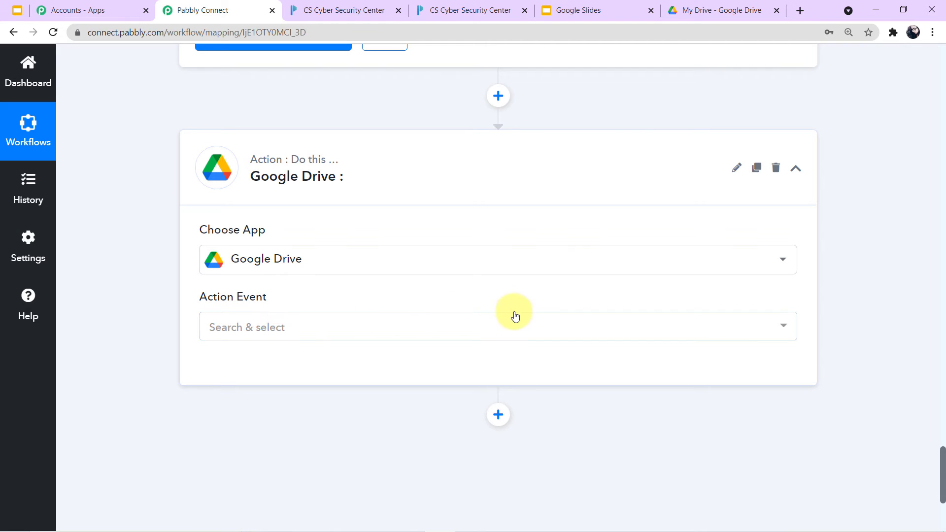
Set the Google Drive step's action event to Share a File With Anyone.
click(787, 329)
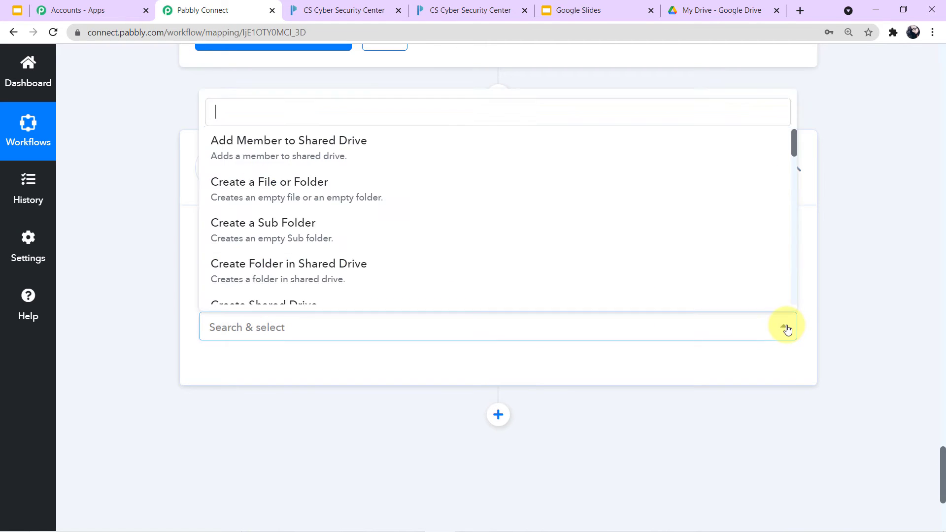
scroll(558, 197, down, 5)
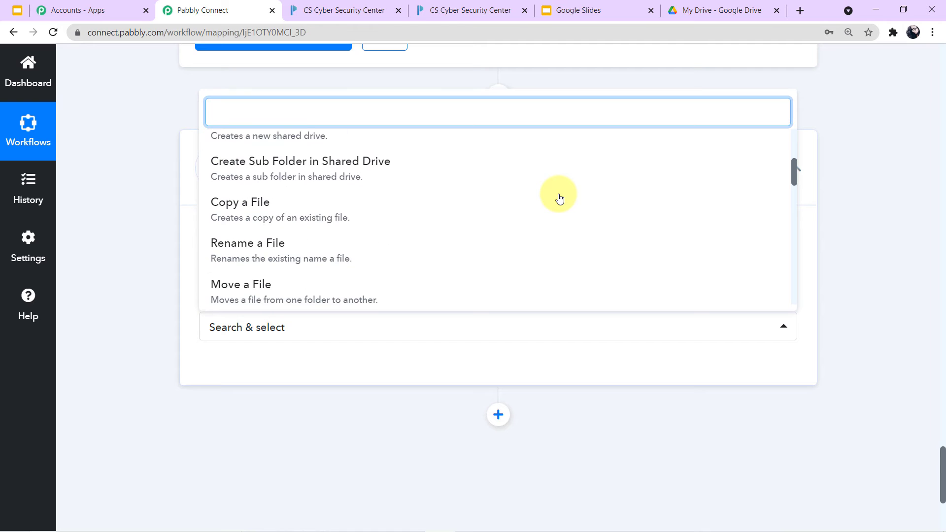
scroll(558, 197, down, 5)
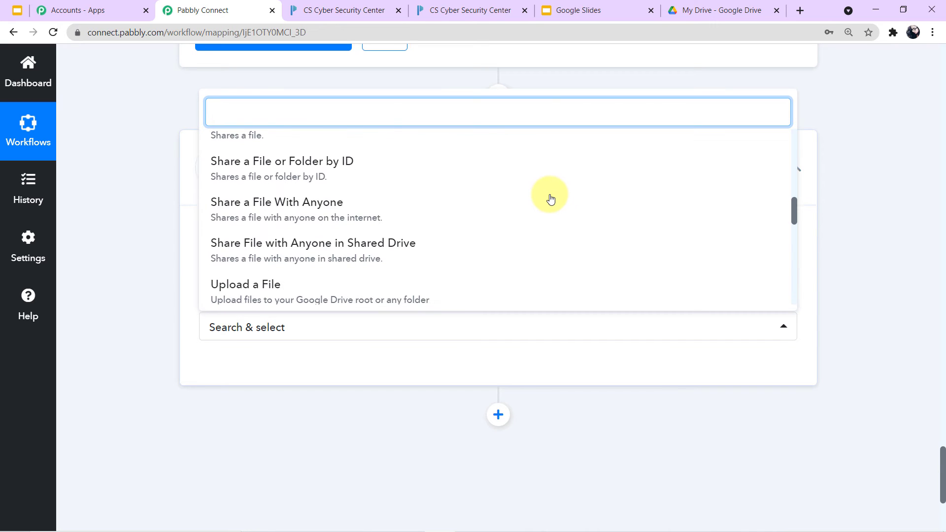
click(385, 218)
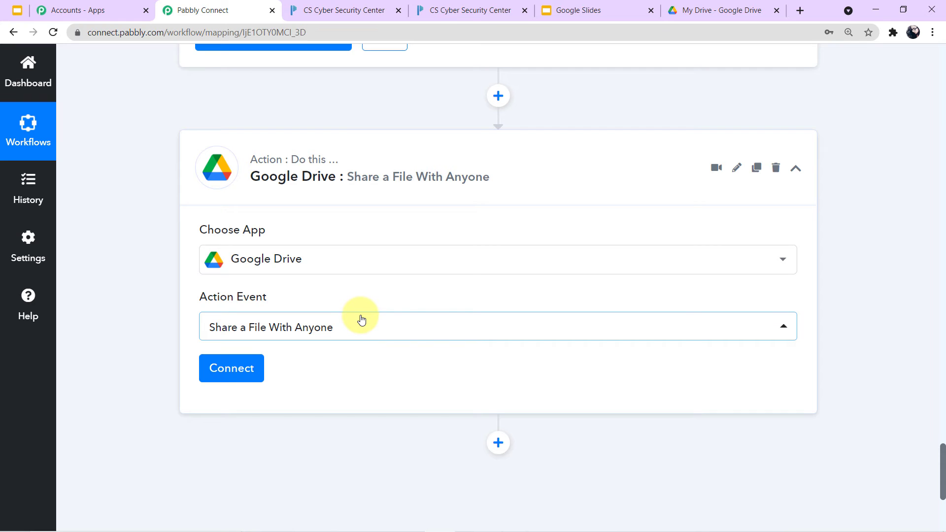
Authorize a new Google Drive connection for the action with the existing Google account.
click(255, 379)
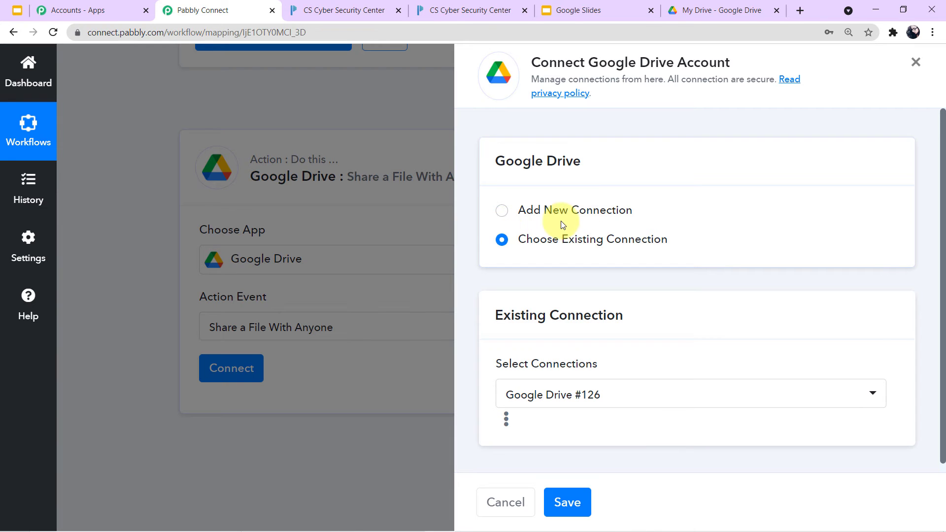
click(501, 211)
click(585, 374)
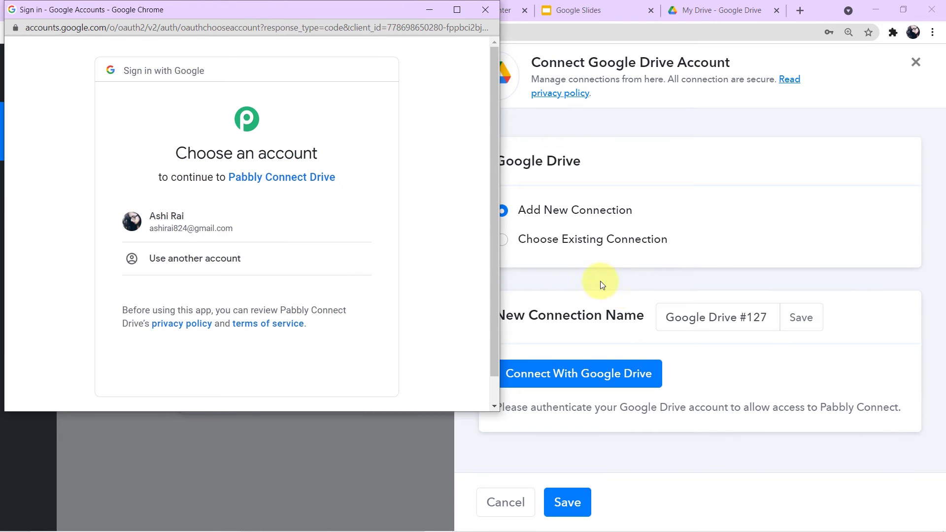
click(323, 240)
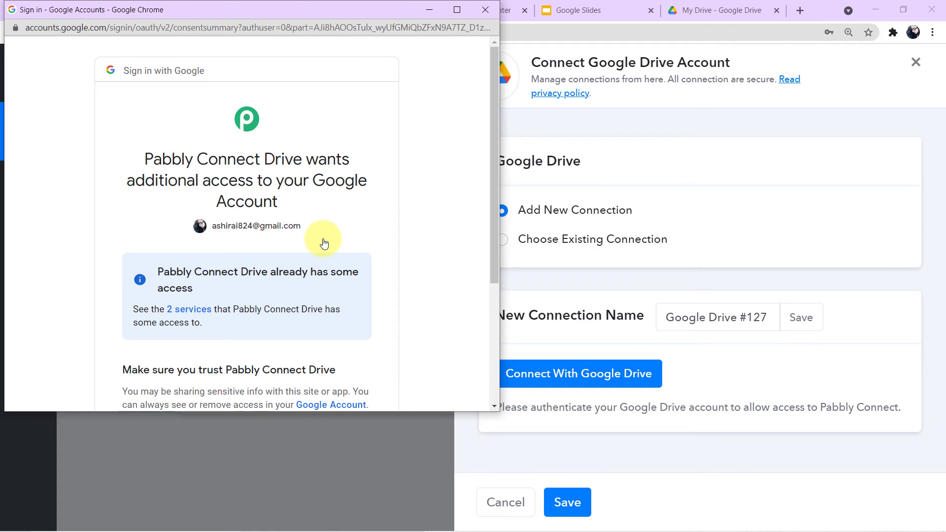
scroll(323, 242, down, 4)
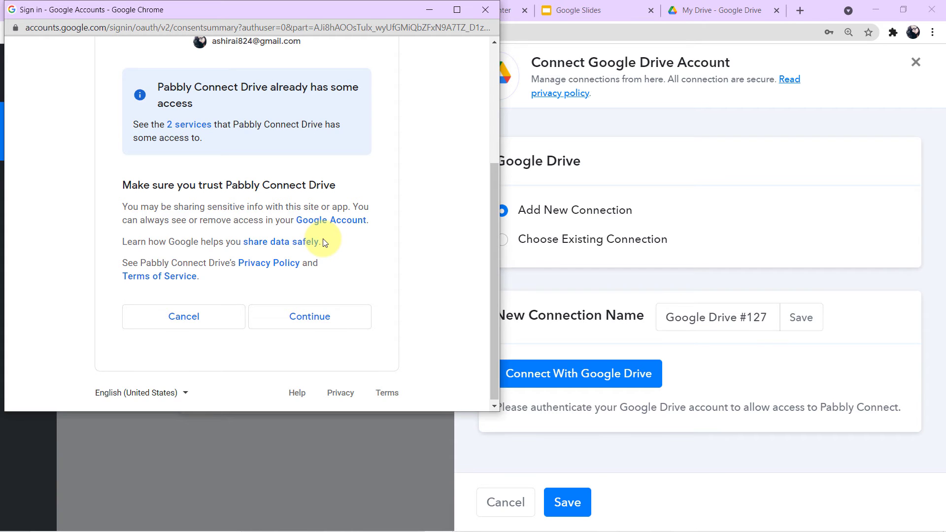
click(312, 317)
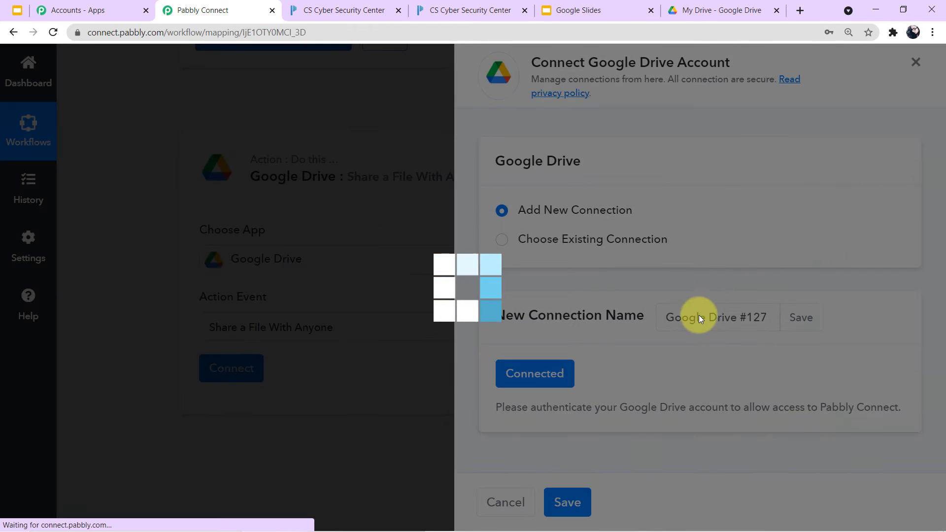
Examine the PresentationId label and value in the Google Slides response as the source for the Google Drive File ID.
scroll(697, 321, down, 3)
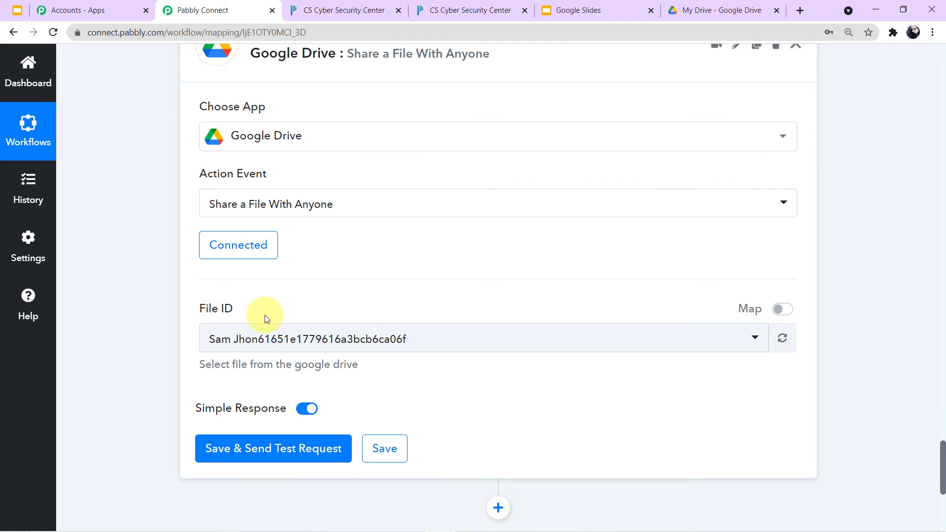
scroll(358, 311, up, 6)
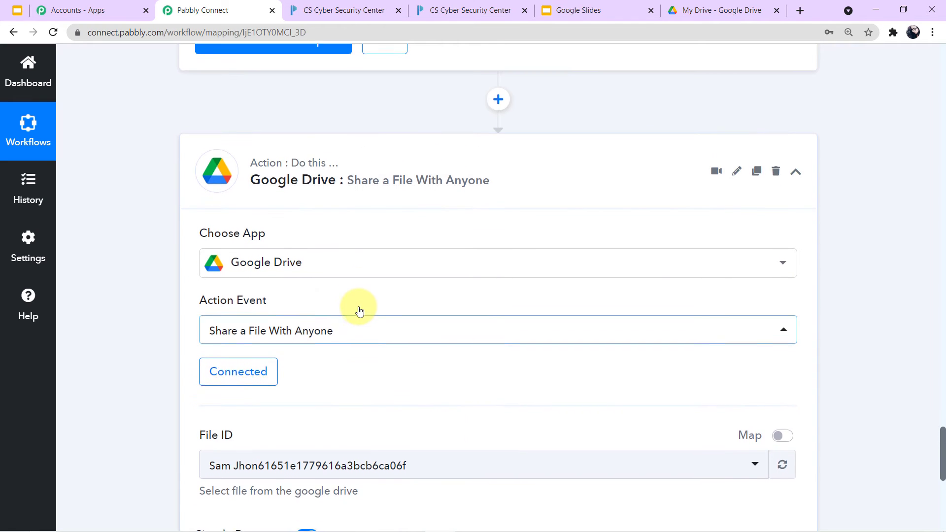
scroll(471, 286, up, 3)
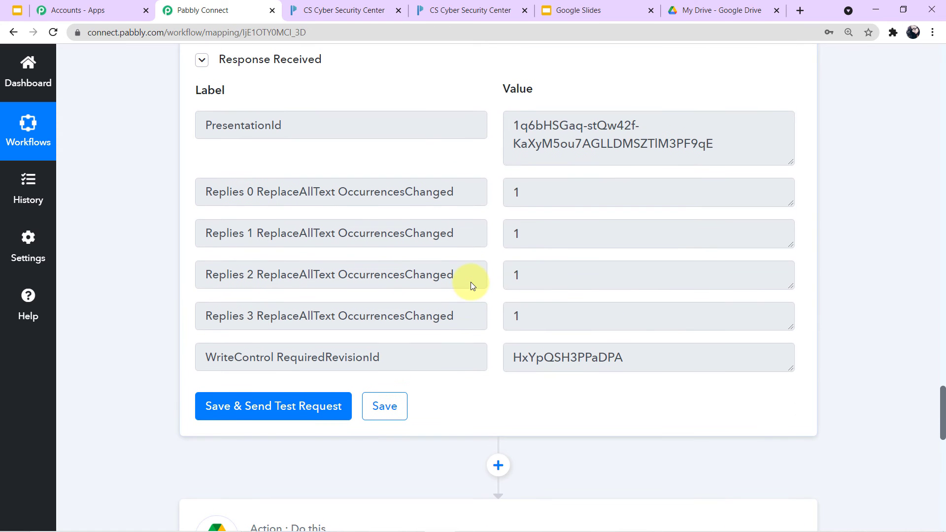
scroll(555, 254, up, 1)
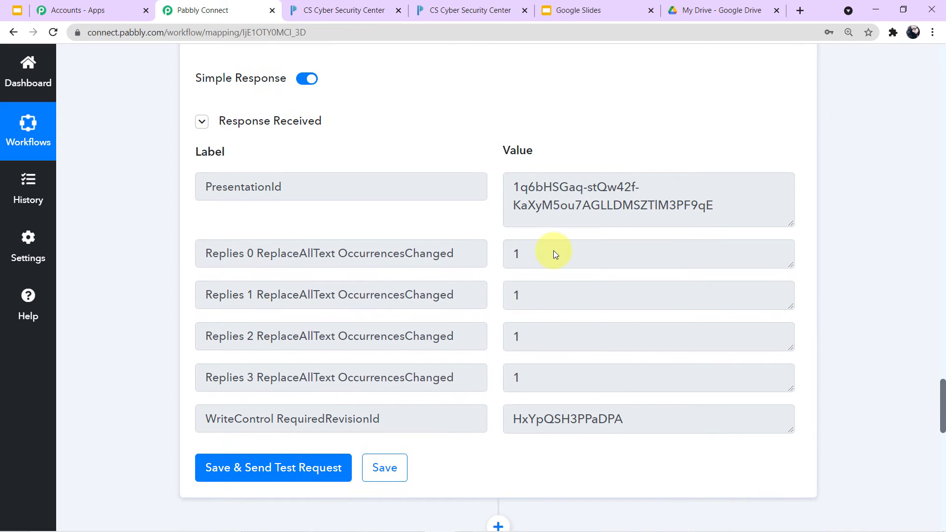
drag(202, 187, 349, 186)
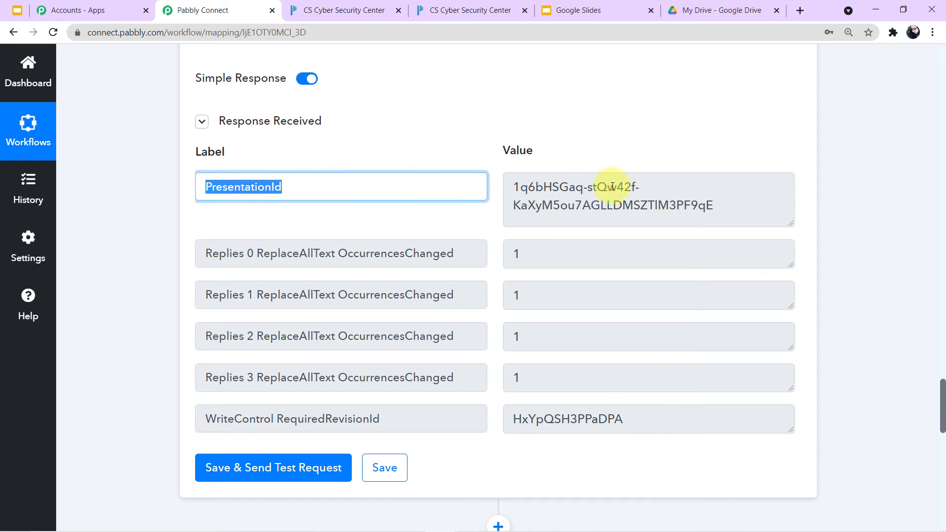
drag(722, 205, 494, 185)
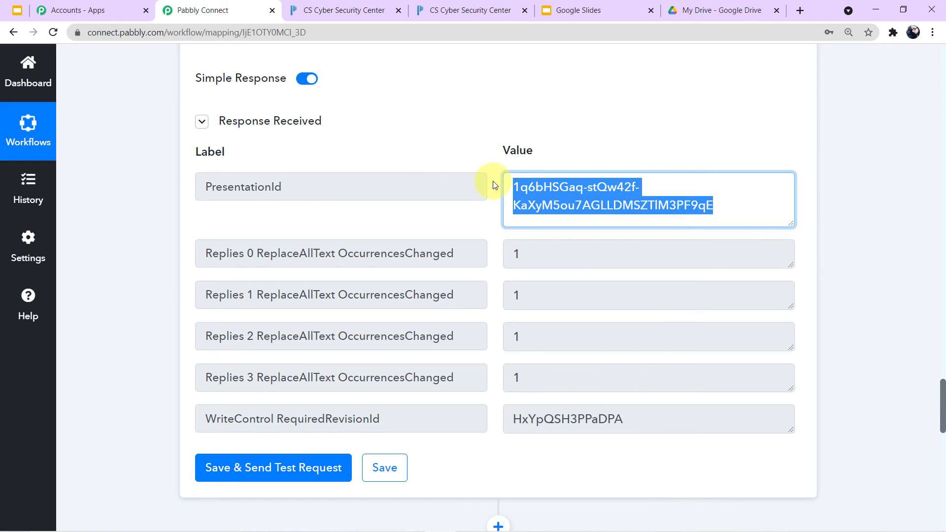
scroll(665, 302, down, 9)
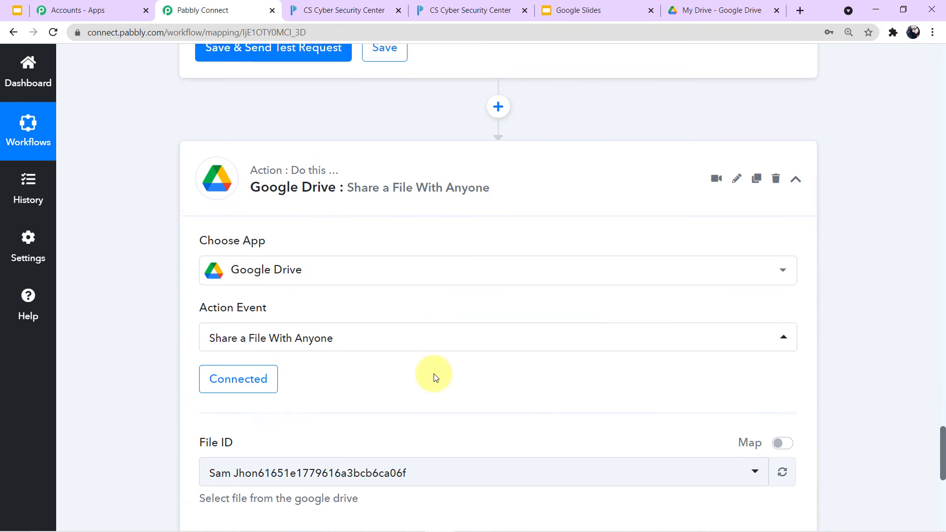
scroll(444, 384, up, 9)
drag(724, 212, 511, 188)
Enable mapping for the File ID and replace its value with the PresentationId from the Google Slides: Create Presentation From Template step.
scroll(509, 288, down, 8)
scroll(323, 312, down, 3)
scroll(331, 327, down, 1)
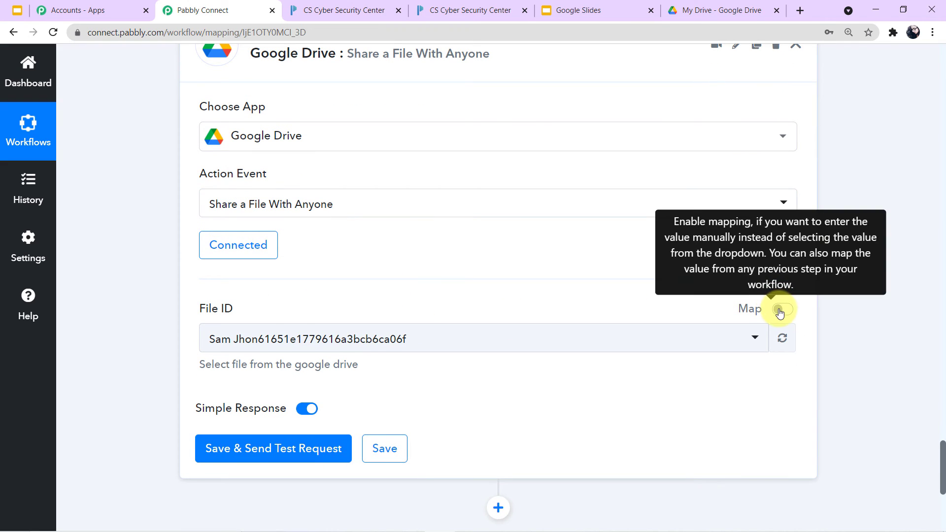
click(779, 311)
click(578, 339)
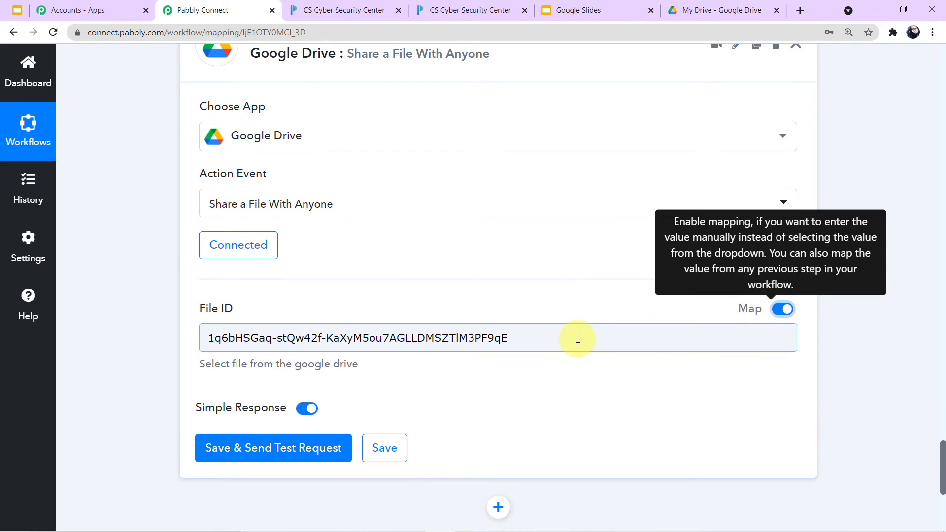
drag(578, 337, 85, 332)
key(BackSpace)
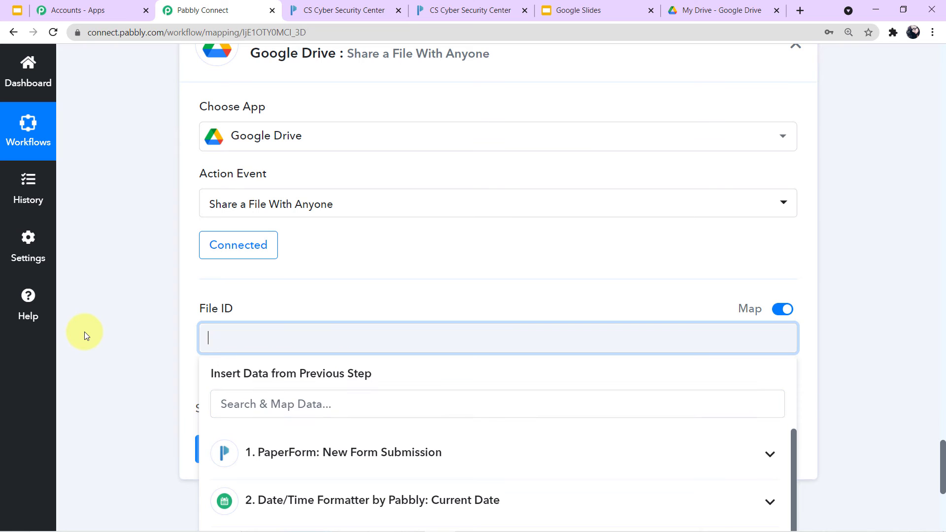
scroll(415, 368, down, 3)
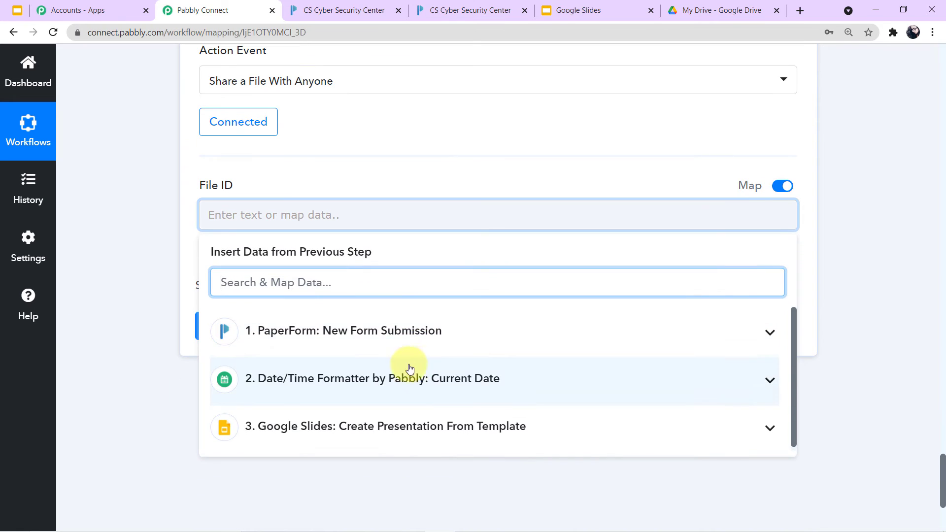
click(384, 426)
scroll(380, 422, down, 2)
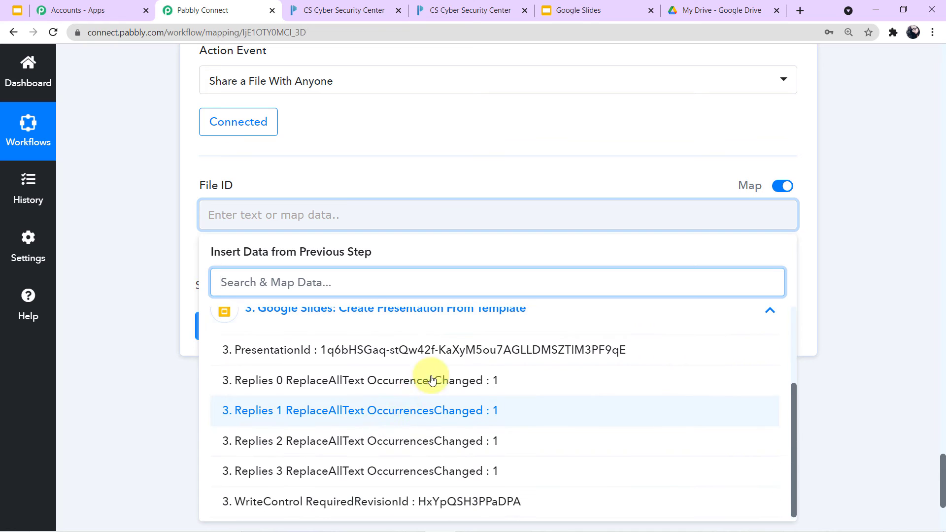
click(475, 348)
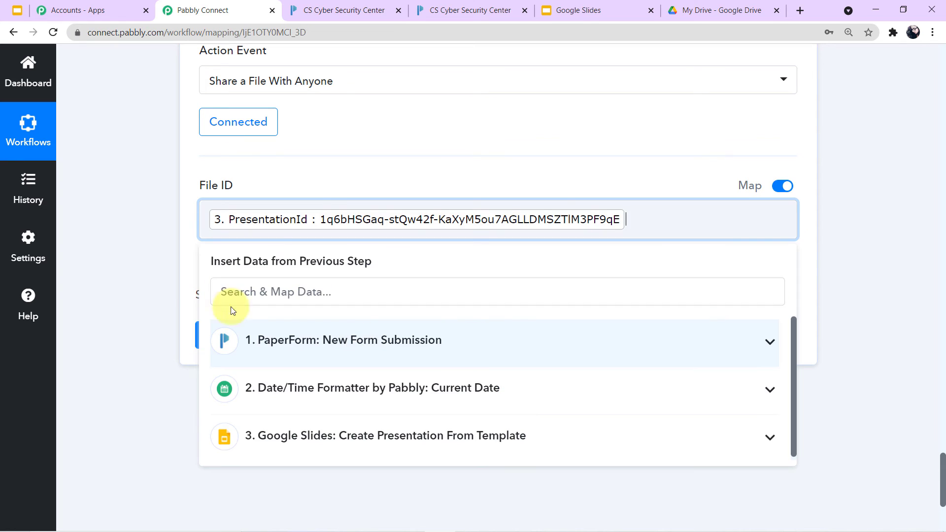
click(163, 279)
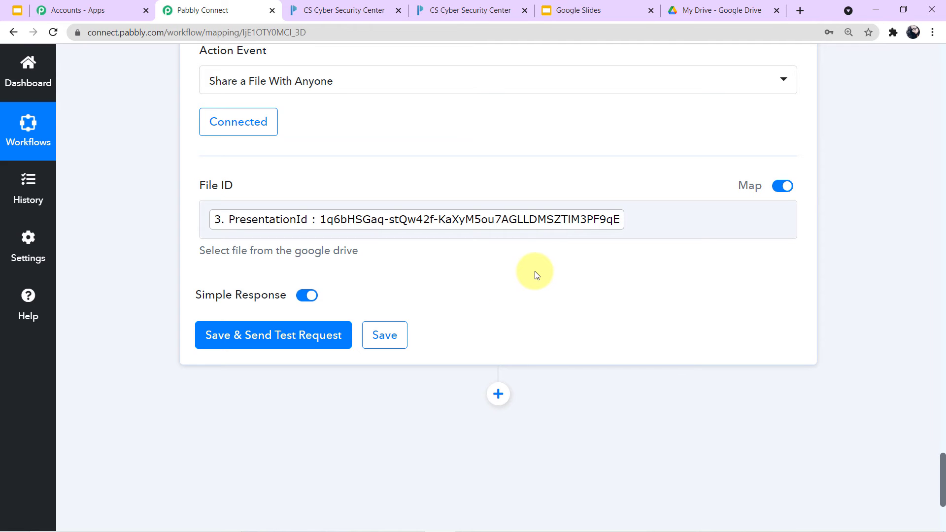
Save the Google Drive action with a test request and check the sharing permission, WebViewLink and export links in its response.
click(274, 345)
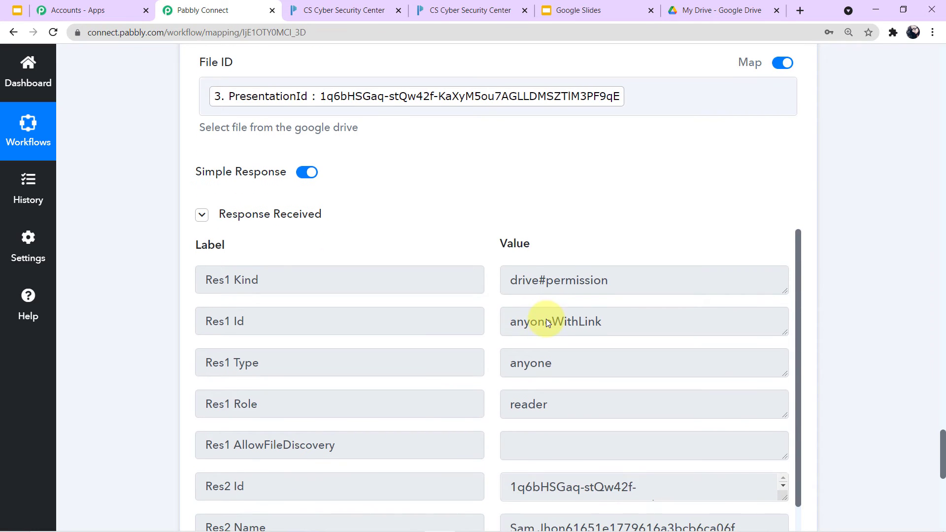
scroll(545, 318, down, 1)
scroll(598, 414, down, 2)
scroll(602, 433, up, 3)
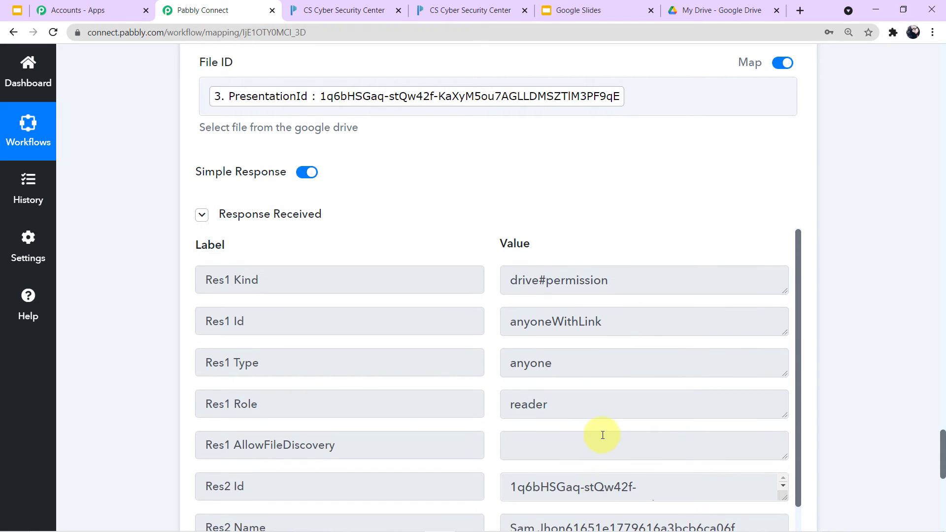
scroll(775, 424, down, 5)
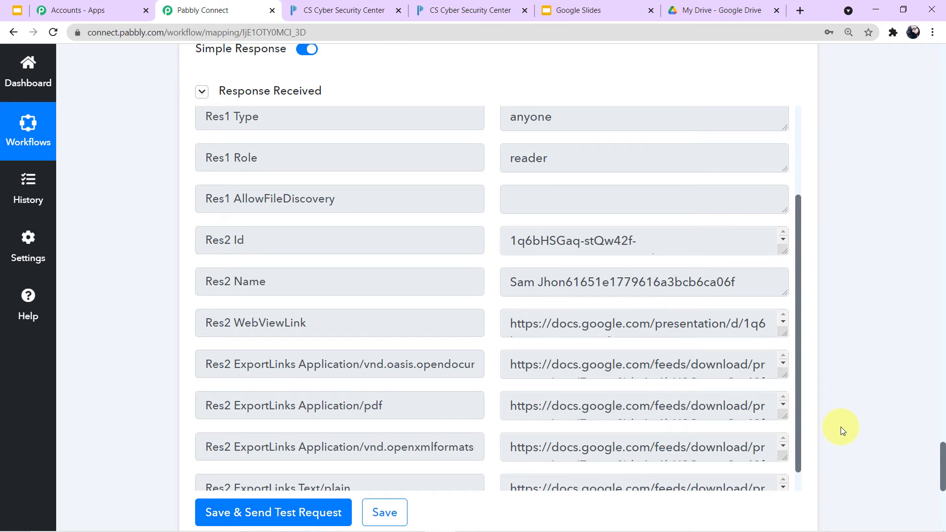
scroll(840, 427, up, 7)
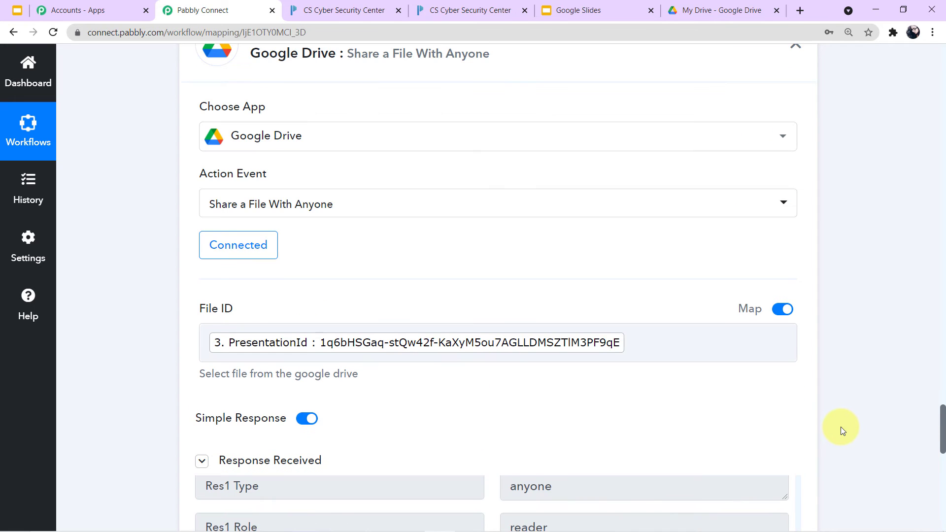
scroll(841, 426, down, 10)
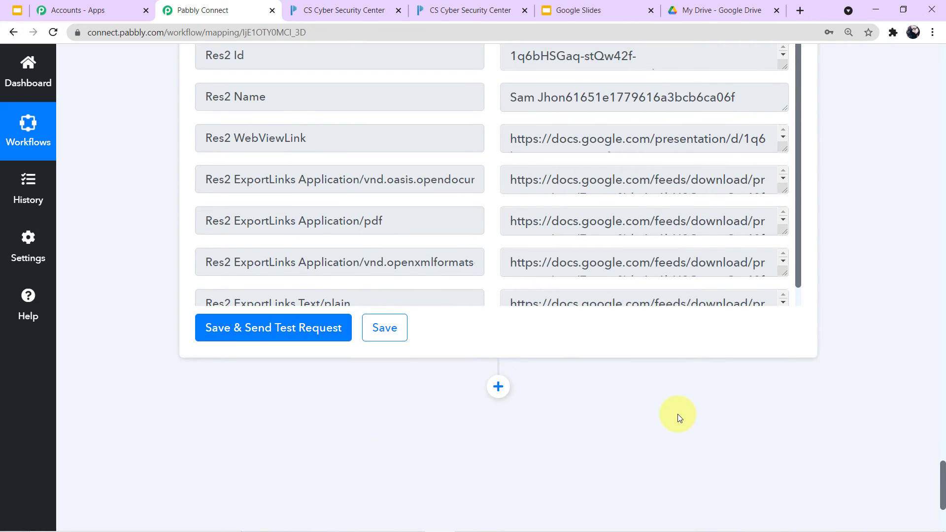
Add a WhatsApp by 360Dialog action after the Google Drive step with the Send Template Message event.
scroll(609, 422, down, 2)
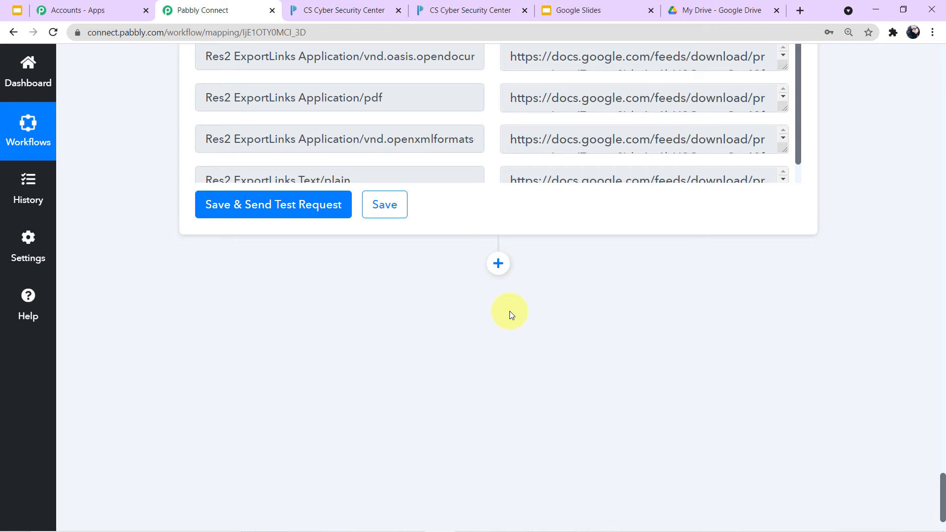
click(498, 263)
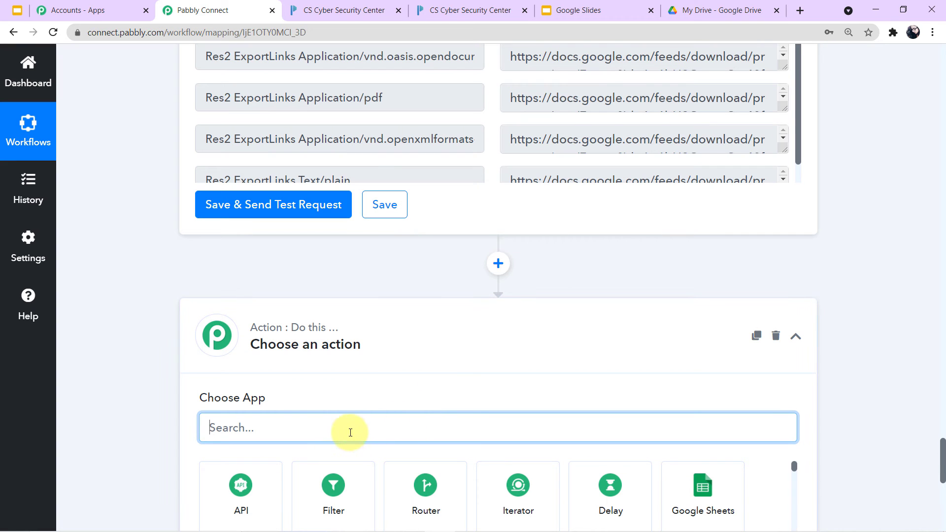
text(360)
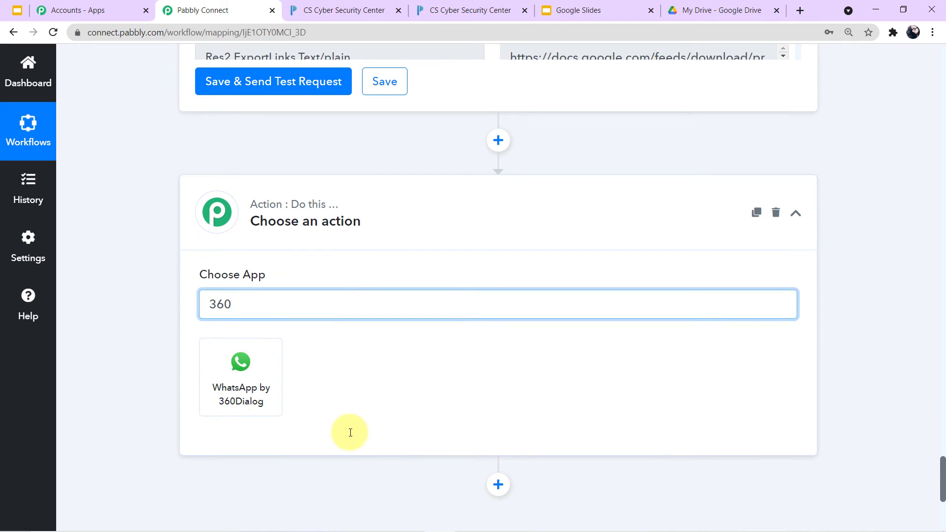
click(245, 377)
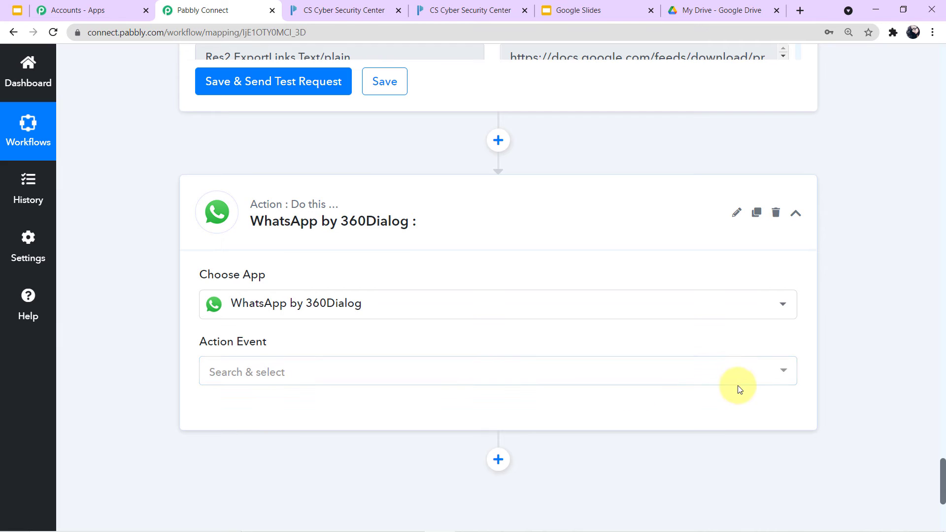
click(776, 371)
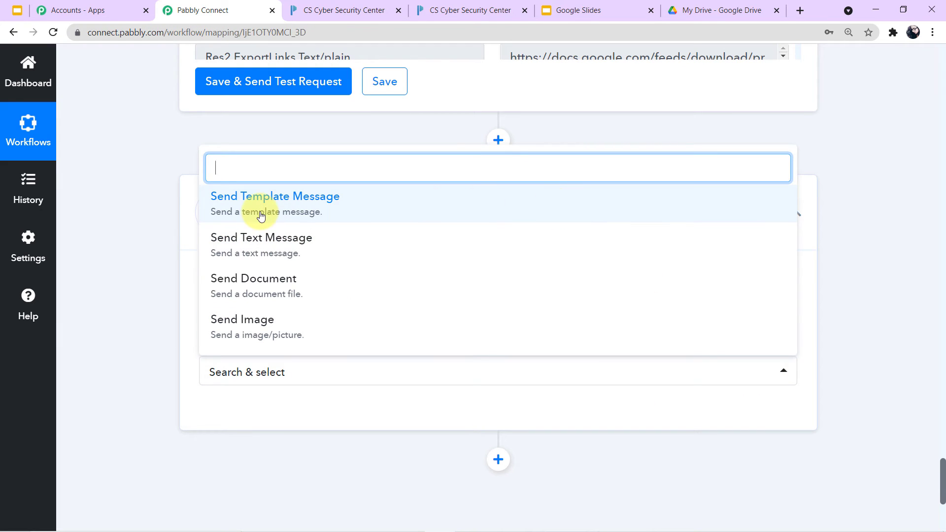
click(318, 214)
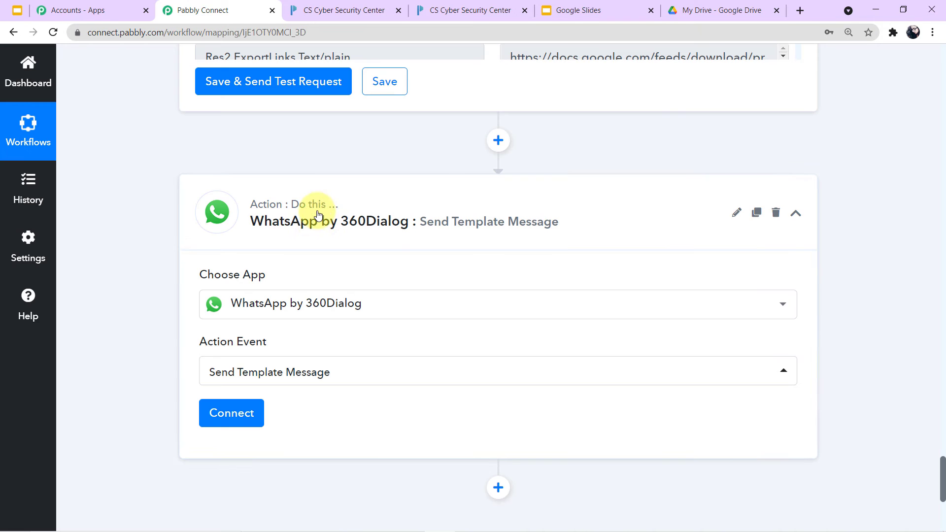
Start adding a new WhatsApp by 360Dialog connection and review its API Key and Domain requirements.
click(239, 419)
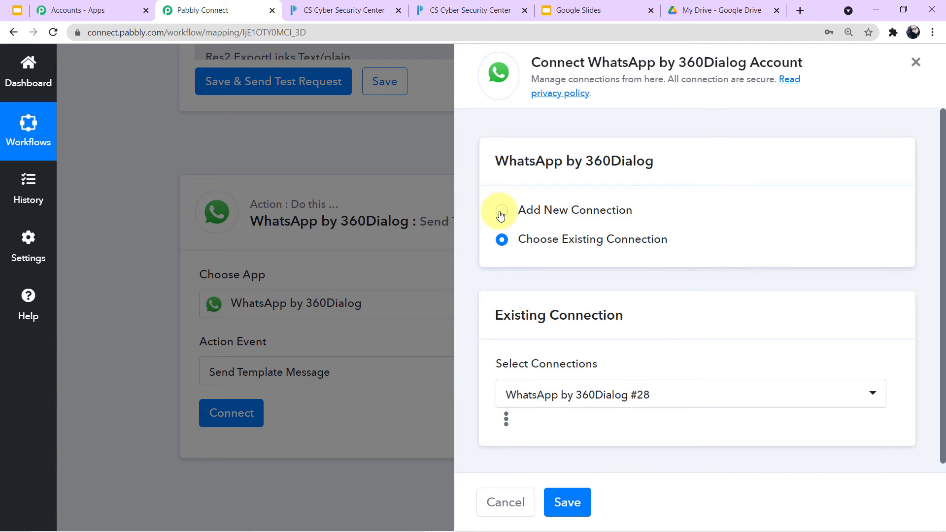
click(501, 212)
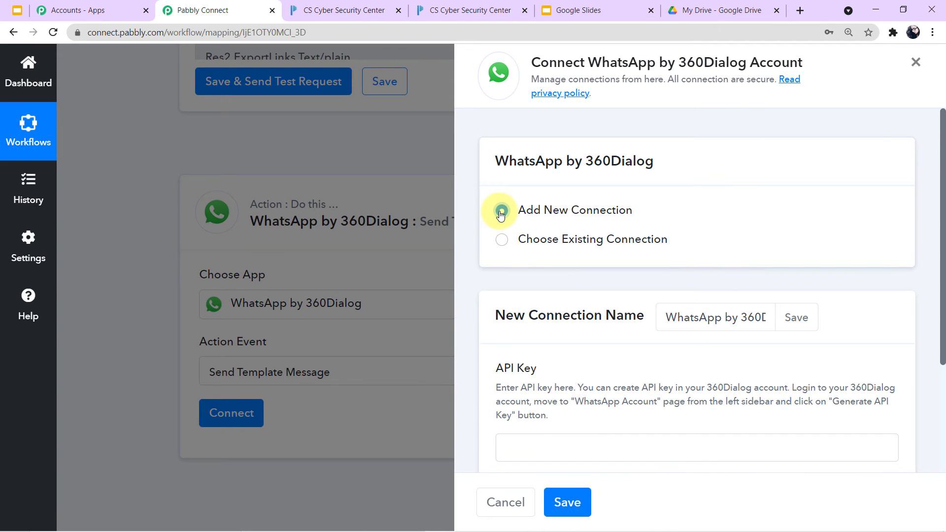
scroll(555, 264, down, 3)
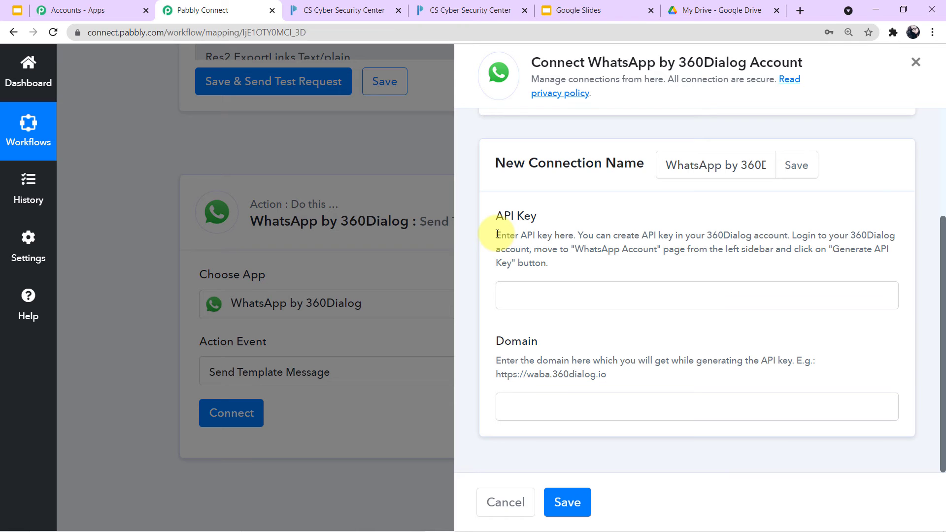
drag(497, 234, 548, 270)
click(582, 265)
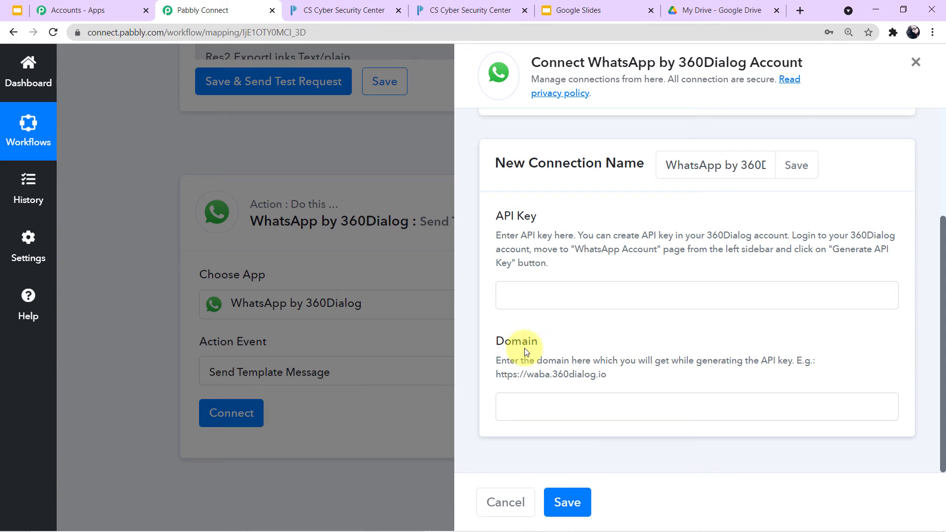
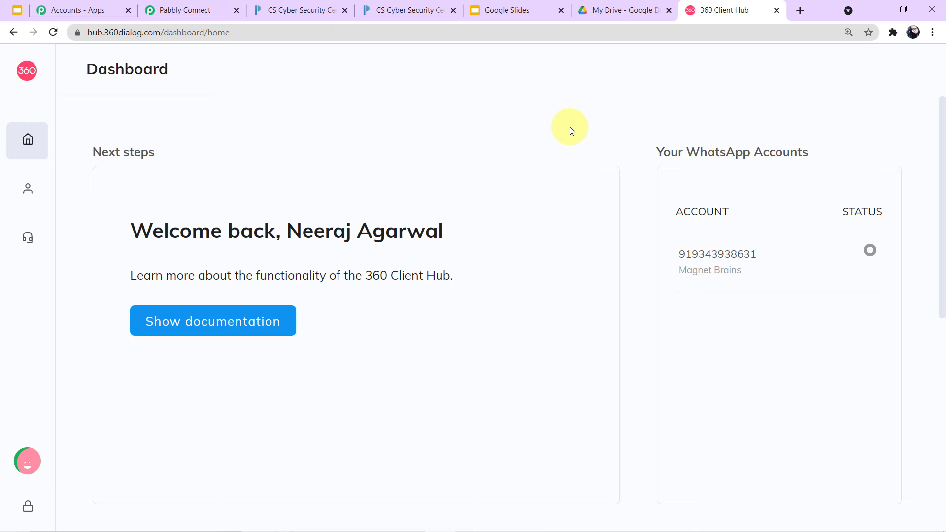
Find the API key generation under WhatsApp Accounts in the 360 Client Hub and fill in the Pabbly Connect connection's API key and domain.
mouse_move(44, 110)
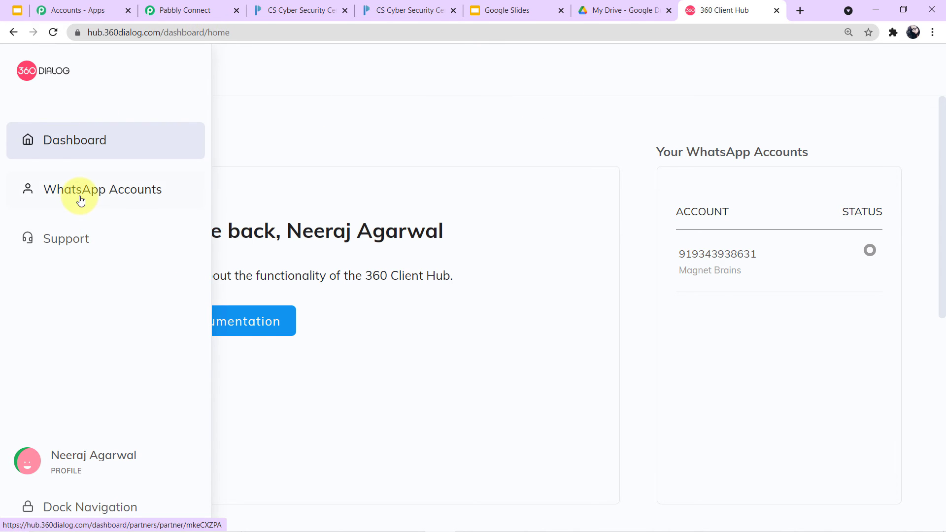
click(81, 200)
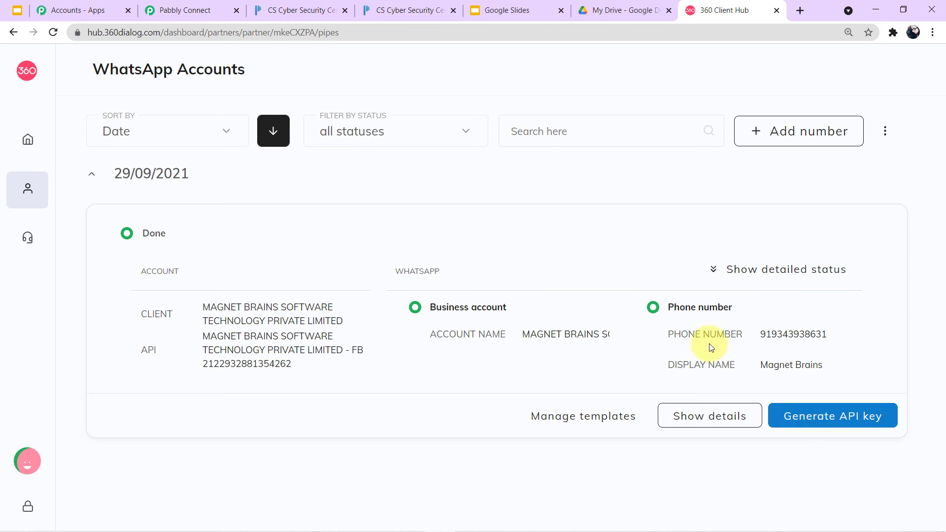
click(185, 6)
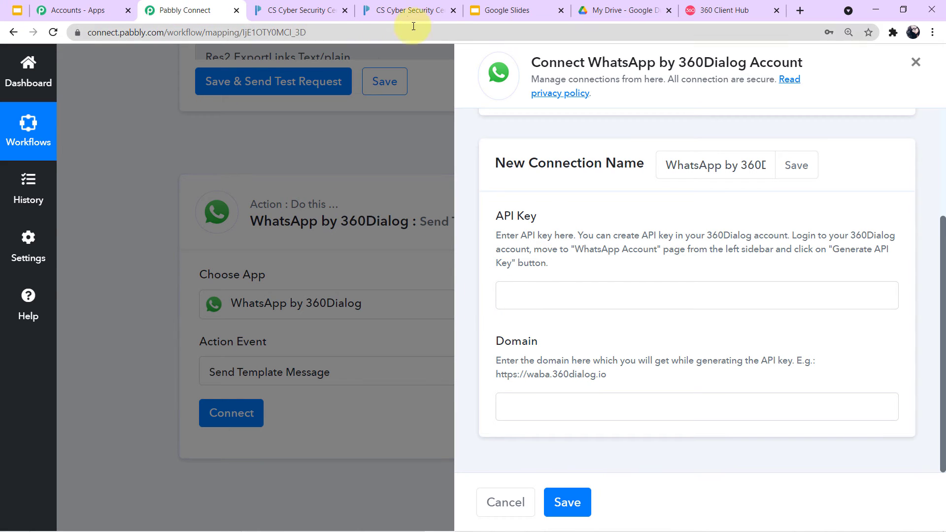
click(507, 297)
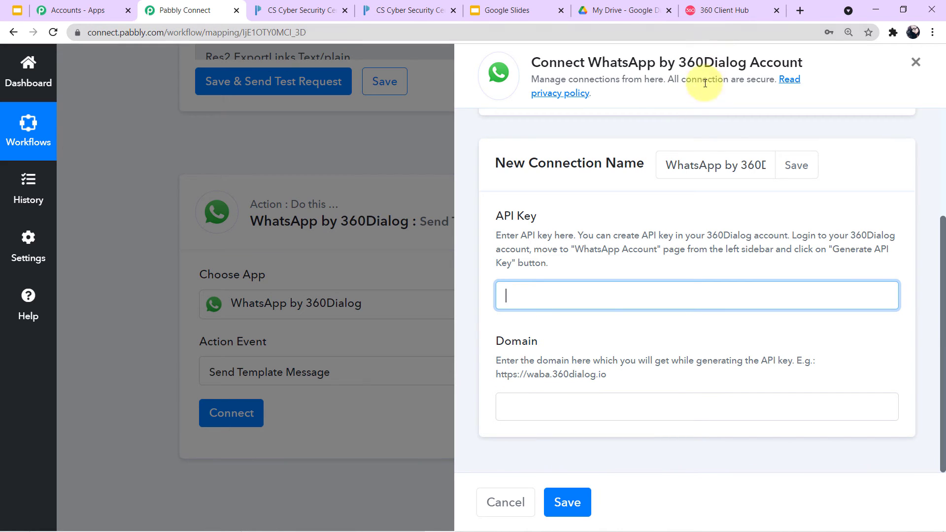
click(567, 398)
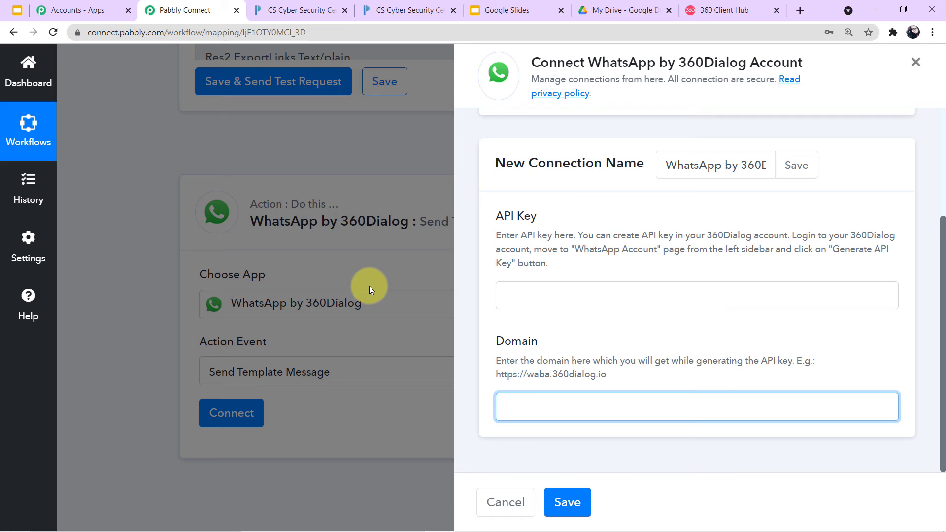
click(537, 295)
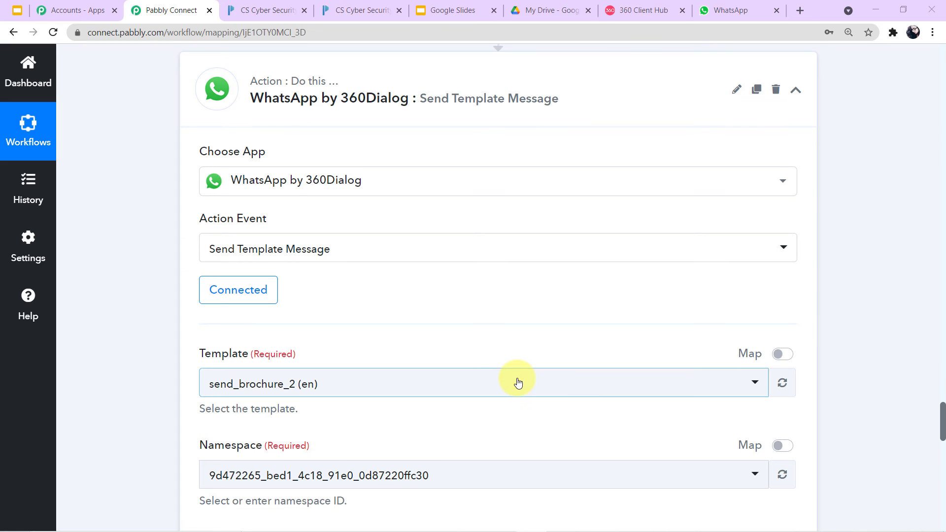
Review the WhatsApp action's required fields, then switch to the 360 Client Hub and browse the WhatsApp account's message templates.
scroll(517, 380, down, 1)
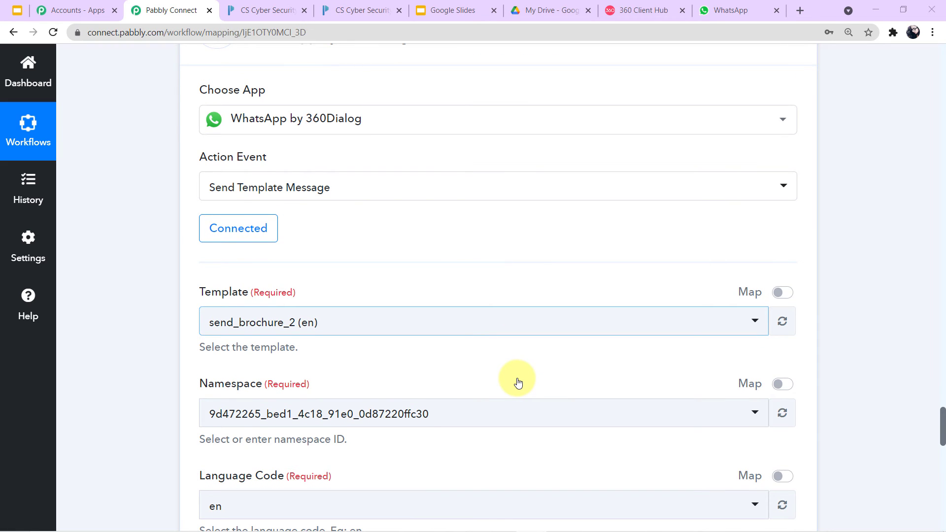
scroll(517, 382, down, 1)
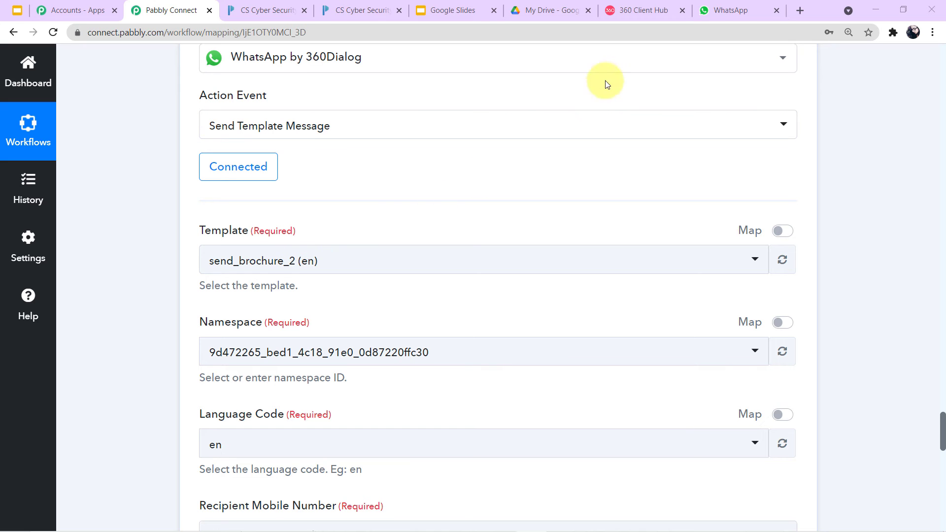
click(646, 5)
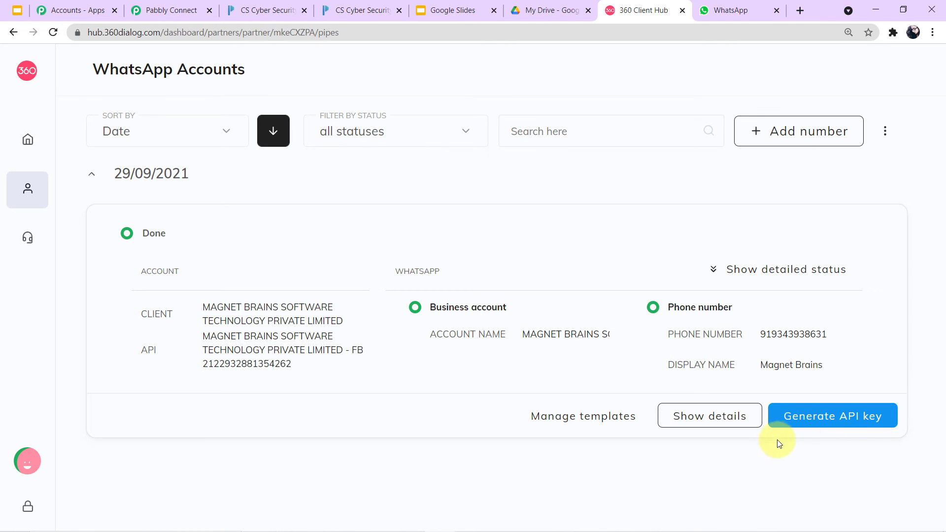
click(732, 427)
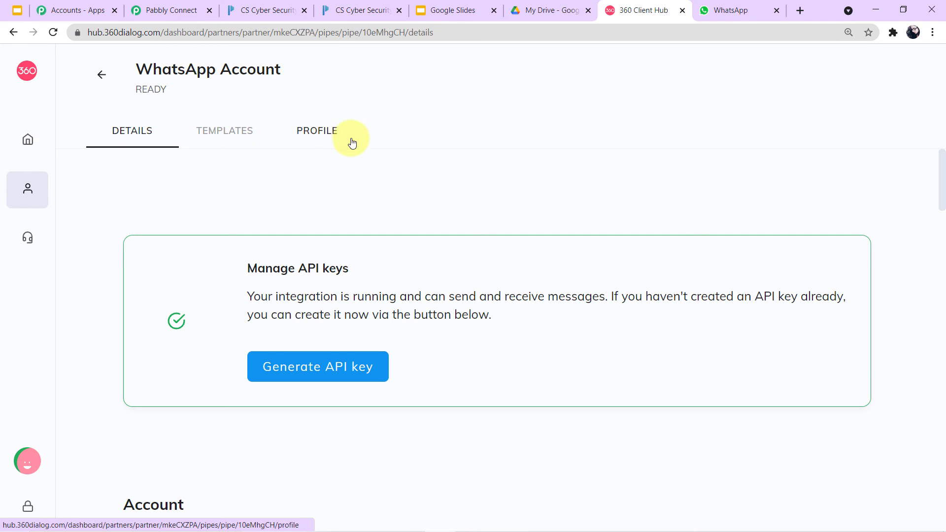
click(229, 143)
scroll(468, 277, down, 1)
scroll(467, 275, down, 4)
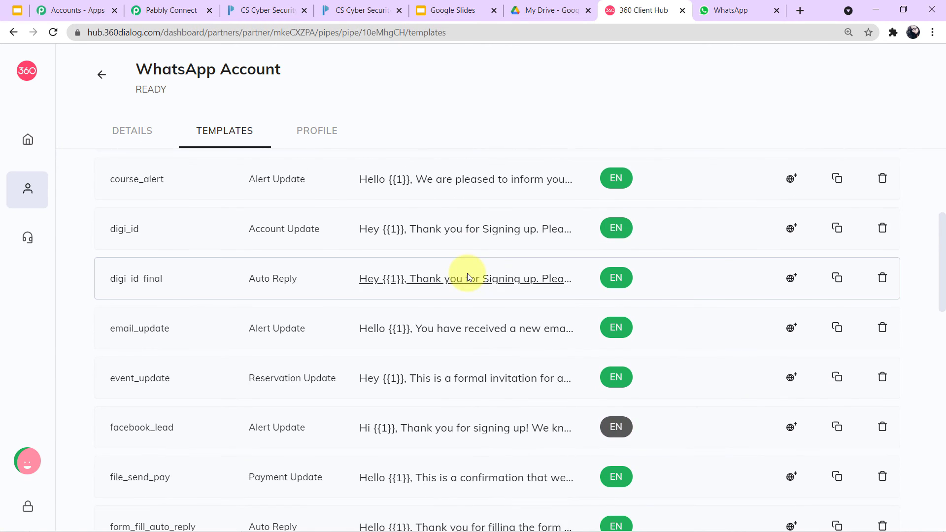
scroll(467, 273, down, 1)
scroll(467, 272, down, 3)
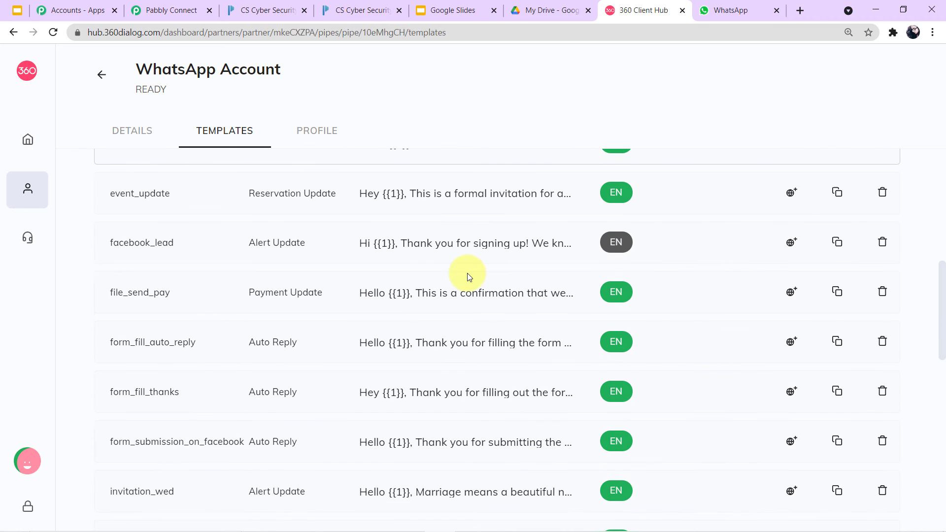
scroll(467, 276, up, 7)
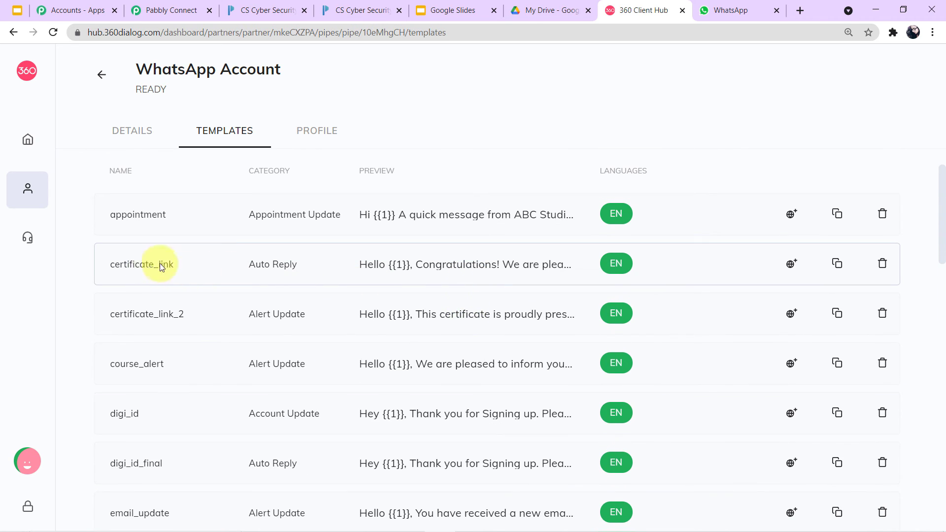
Open the preview of the certificate_link template and read its message text, body variables and document attachment area.
click(443, 268)
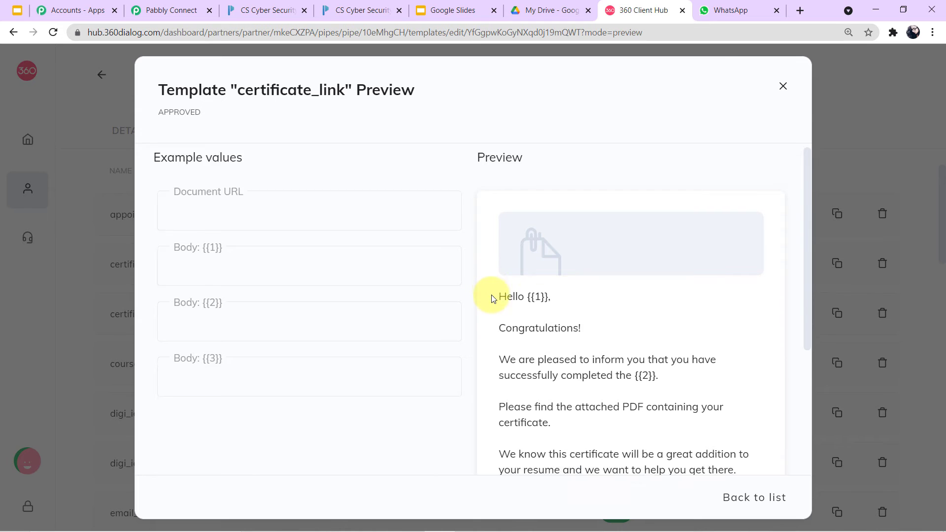
scroll(490, 286, down, 1)
drag(497, 243, 701, 365)
scroll(701, 365, up, 2)
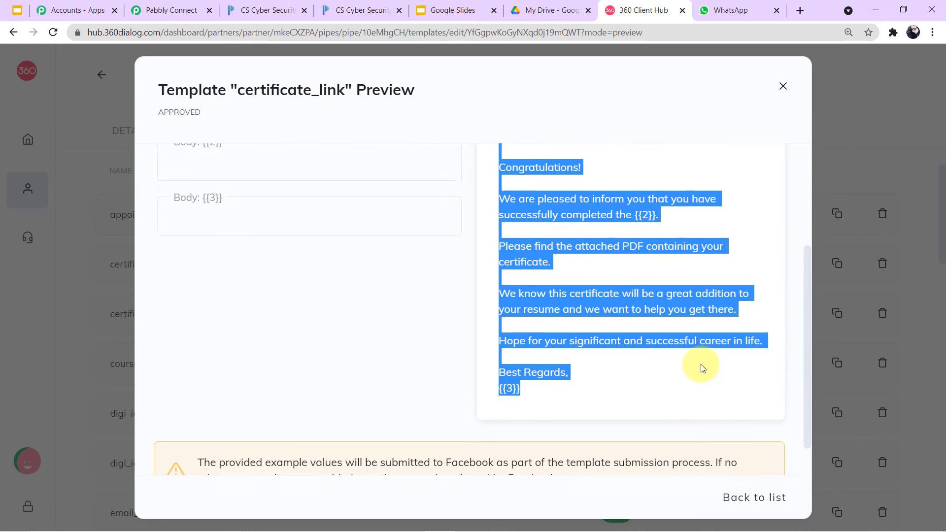
click(717, 247)
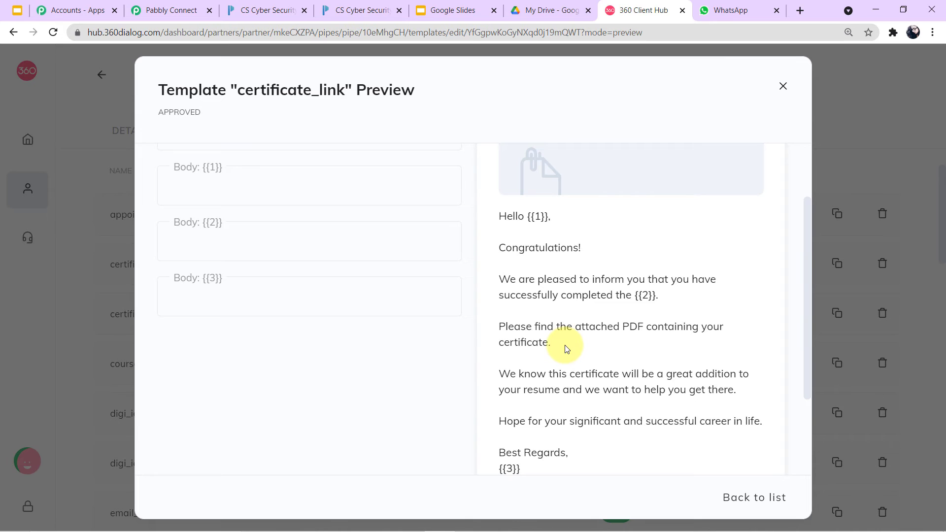
scroll(565, 348, down, 1)
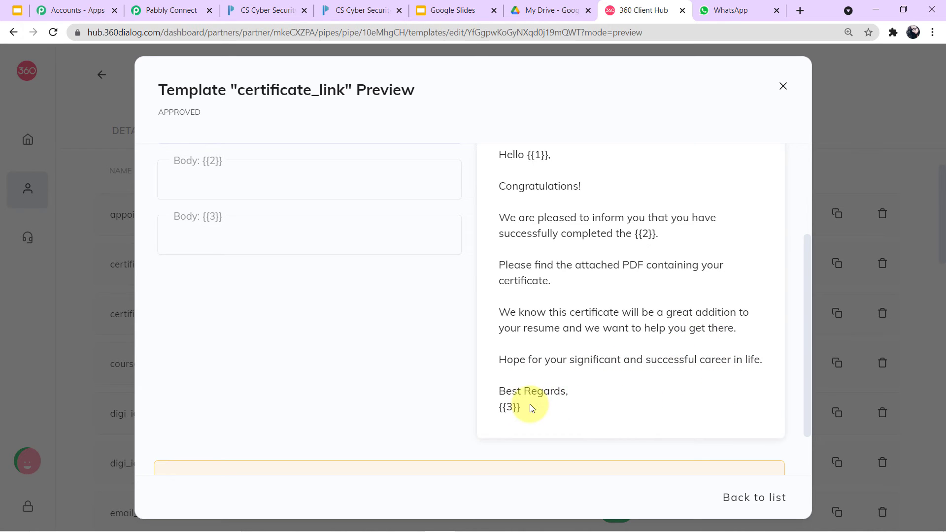
scroll(580, 406, up, 1)
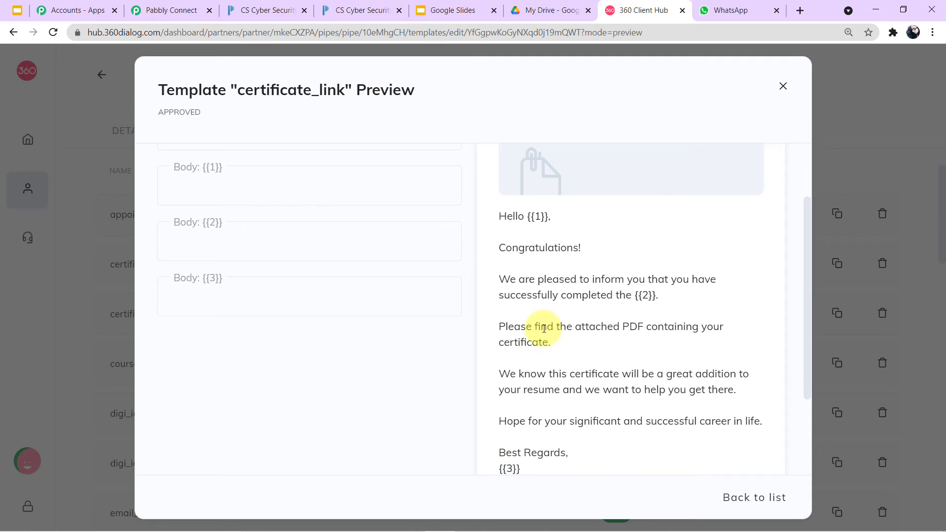
scroll(536, 226, up, 1)
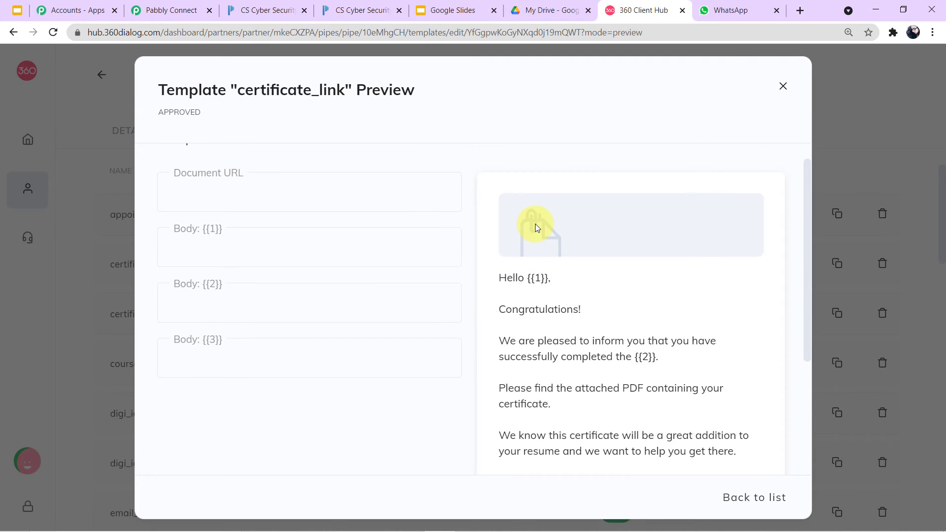
Try example values in the certificate_link preview: a student's full name for body variable 1 and "Cyber security course" for body variable 2.
click(167, 260)
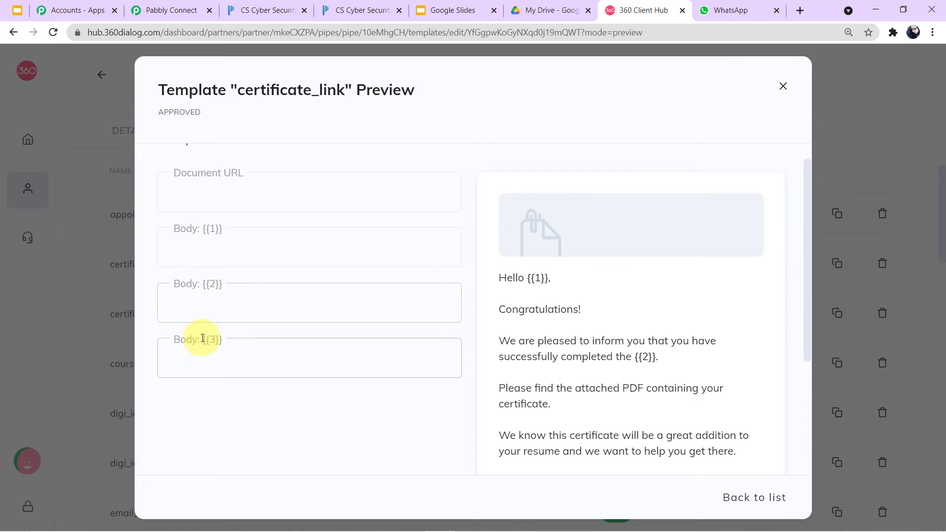
click(328, 253)
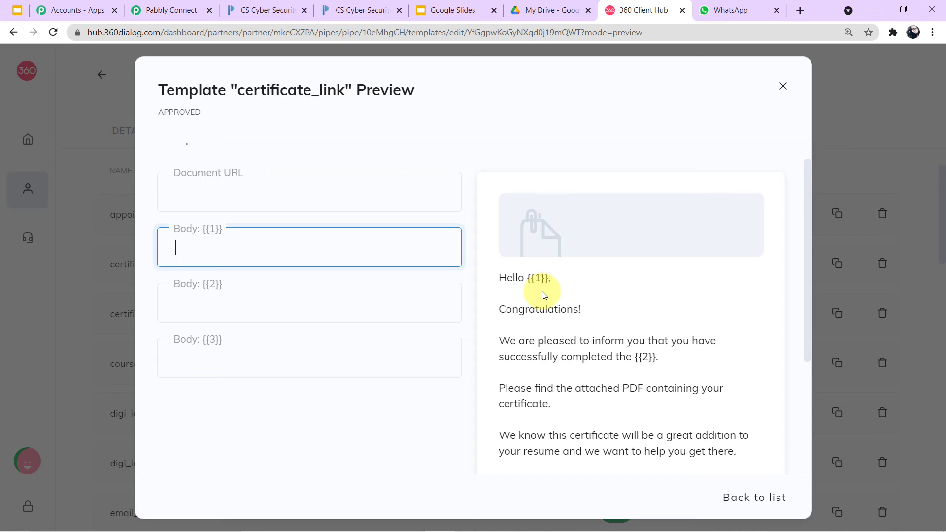
text(Sam Jhon)
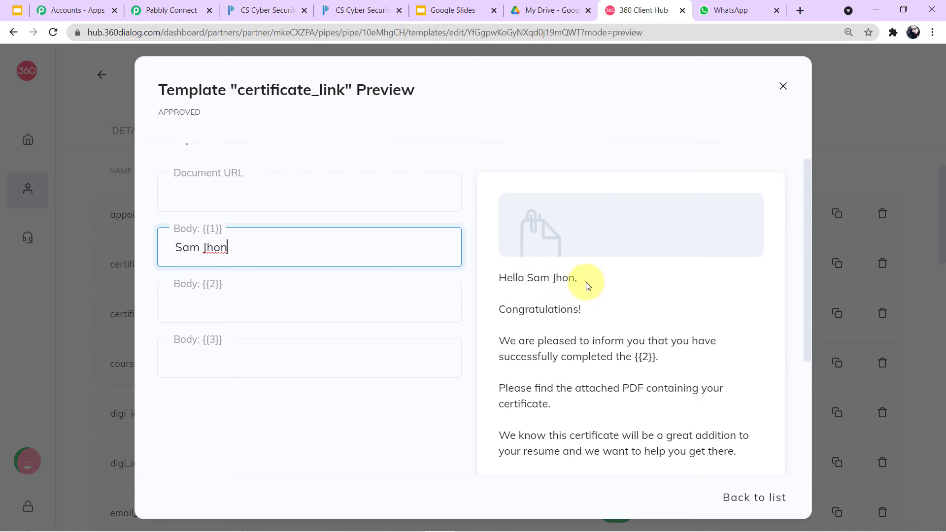
scroll(563, 285, down, 1)
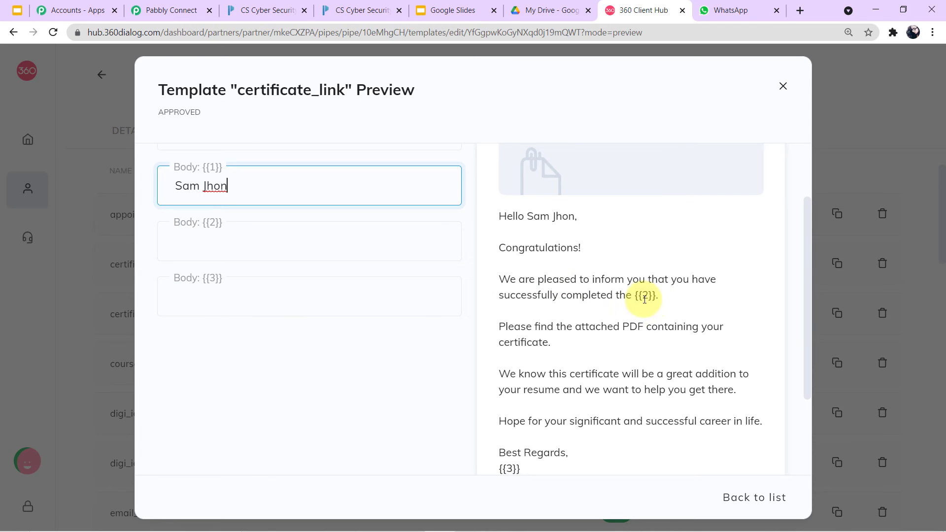
click(291, 242)
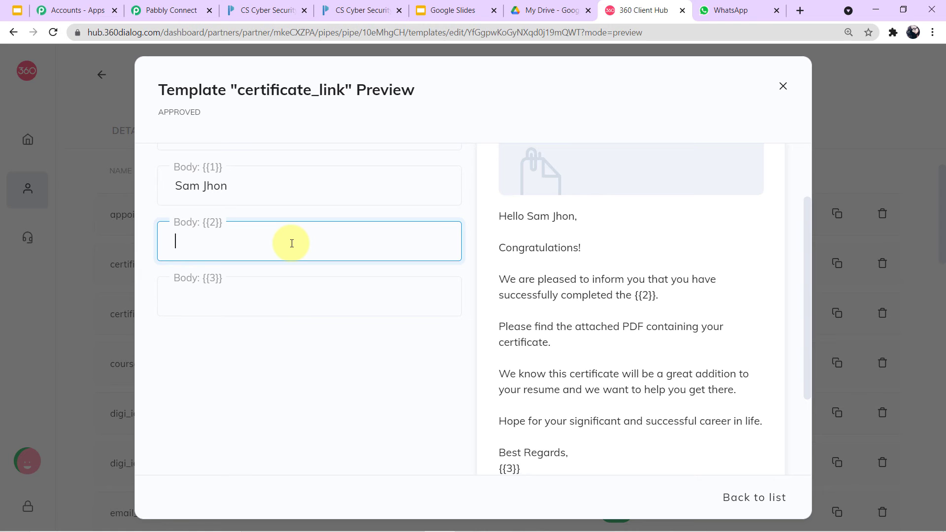
text(C)
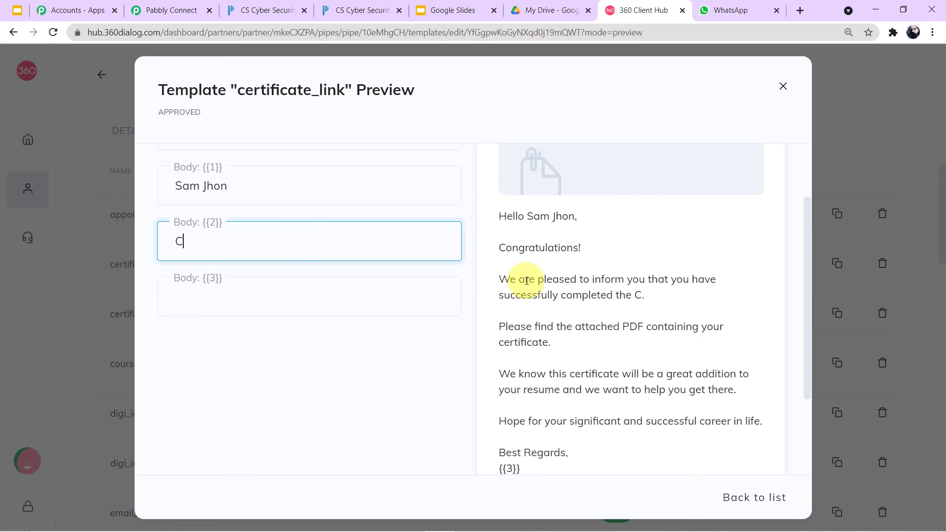
text(yber)
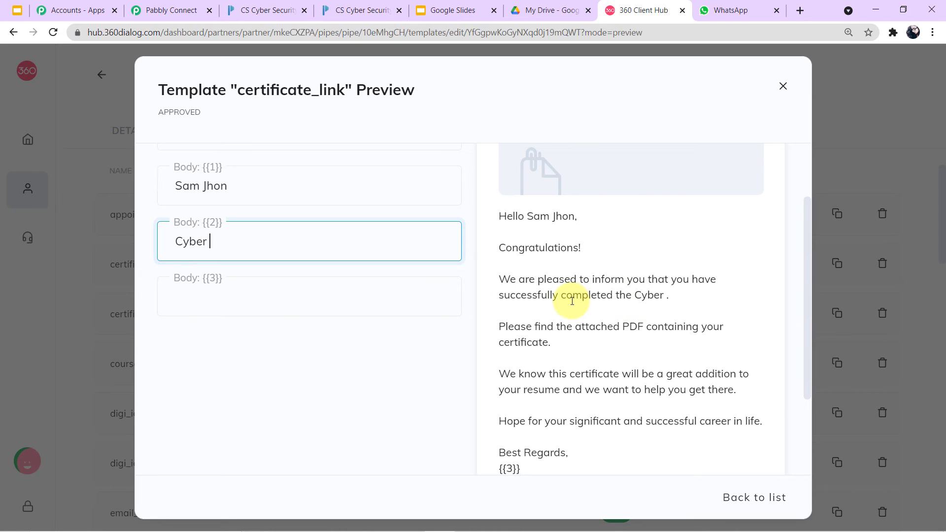
text( security course)
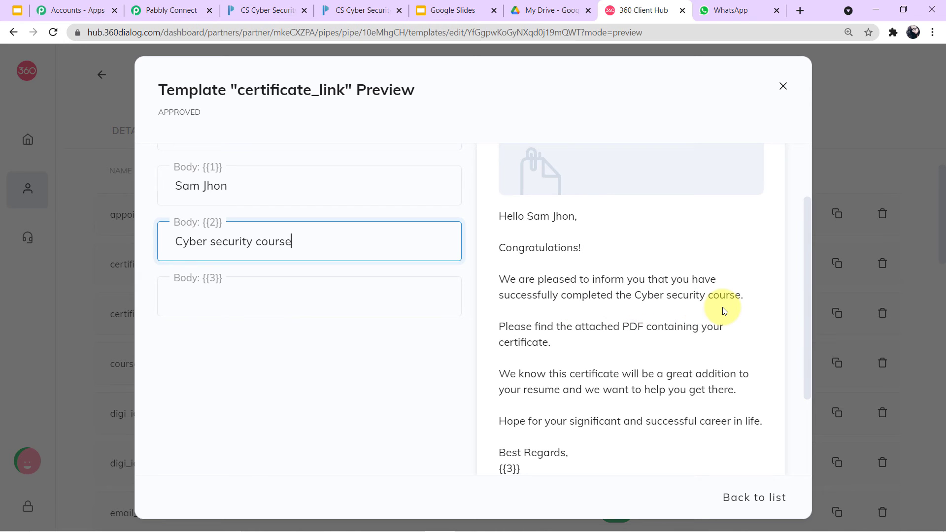
Clear the example values for body variables 1 and 2, review the message preview and return to the template list.
drag(370, 246, 106, 216)
key(BackSpace)
drag(243, 183, 69, 179)
key(BackSpace)
scroll(436, 324, up, 2)
scroll(436, 324, down, 3)
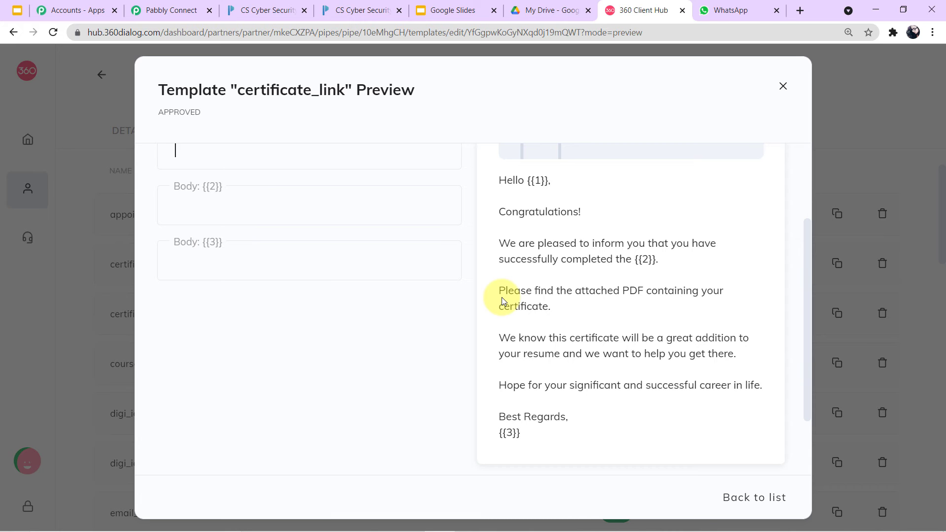
scroll(502, 297, up, 3)
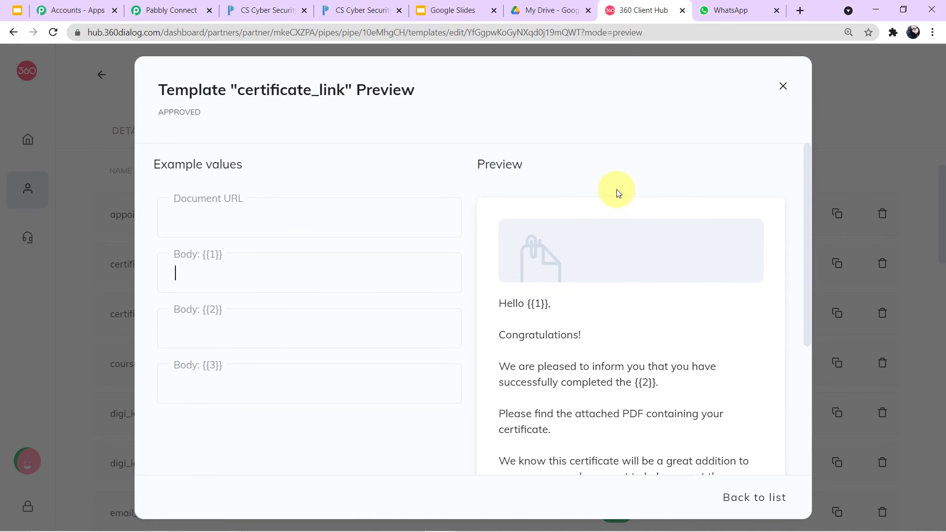
click(778, 87)
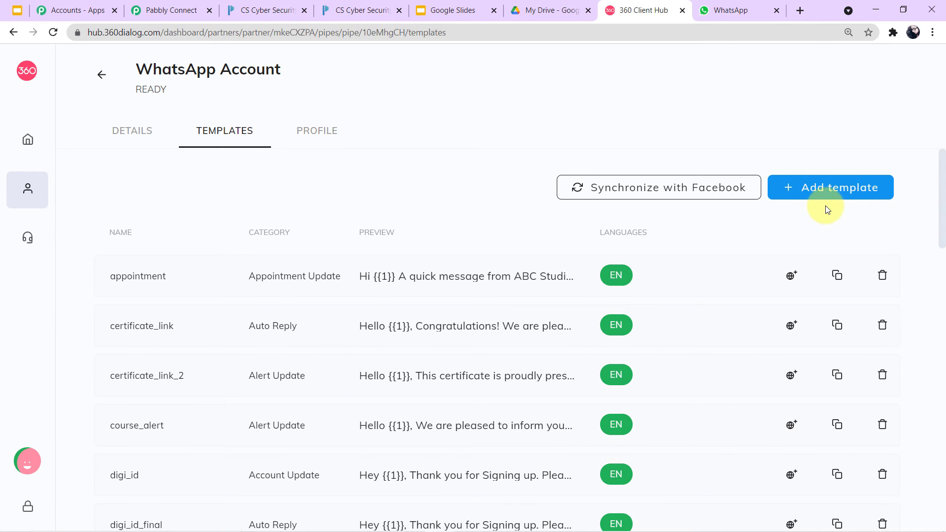
Open a new template form, examine its language, category, type and body options, and close it without creating a template.
click(826, 198)
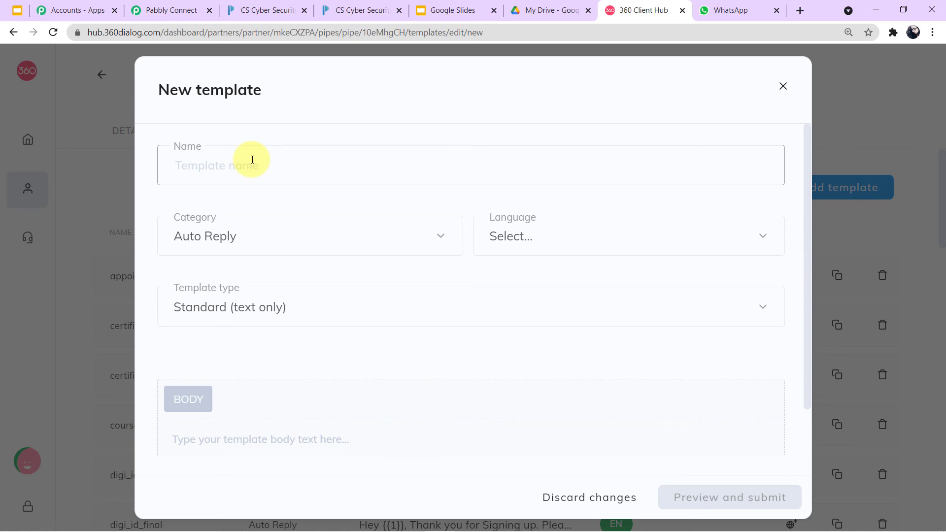
click(721, 236)
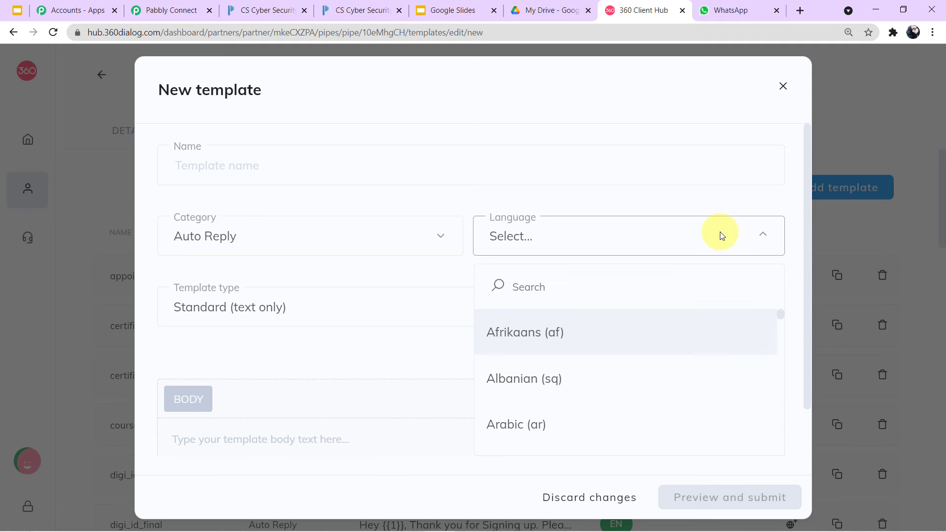
scroll(631, 341, down, 7)
scroll(633, 344, down, 6)
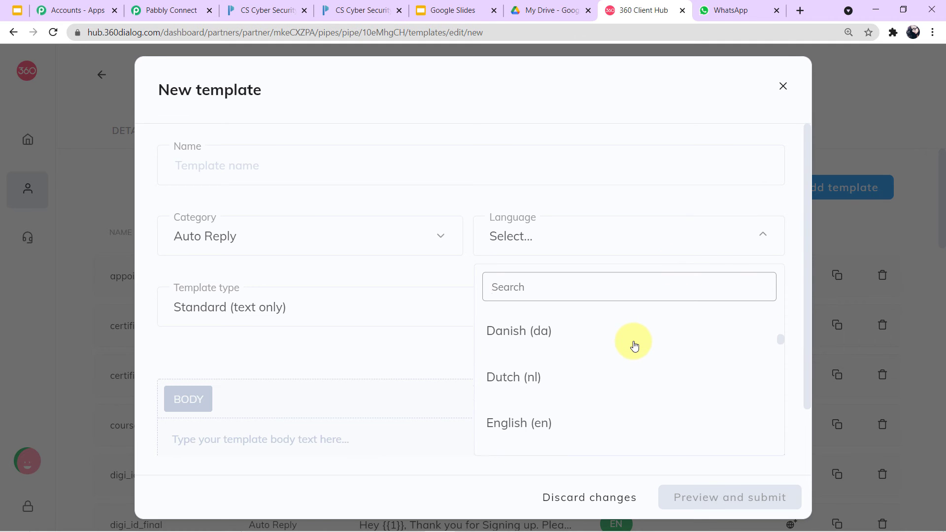
click(441, 270)
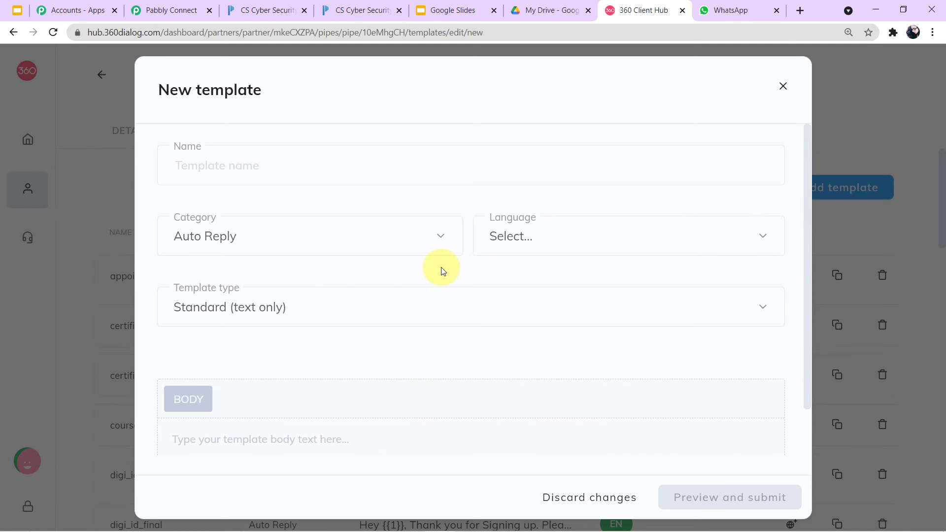
scroll(439, 284, down, 1)
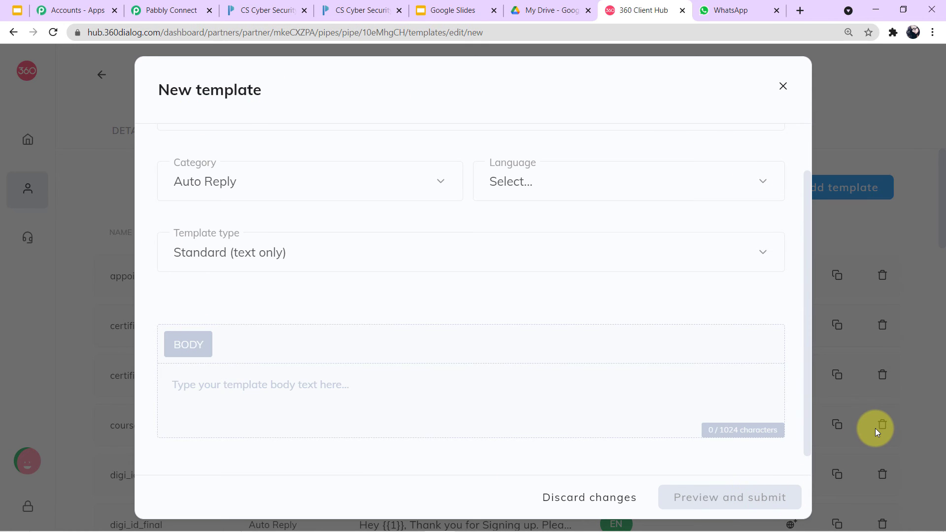
click(785, 88)
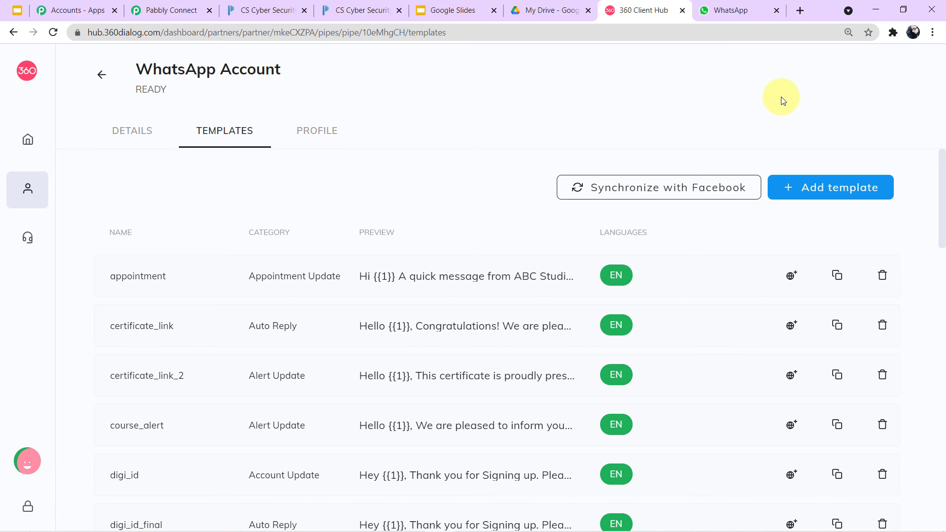
Switch to Pabbly Connect and set the WhatsApp action's template to certificate_link (en).
mouse_move(629, 280)
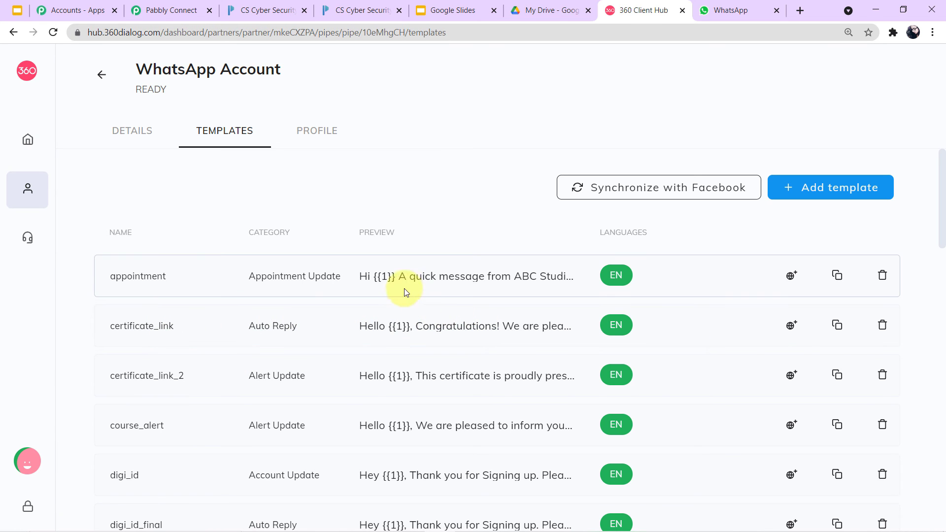
click(172, 5)
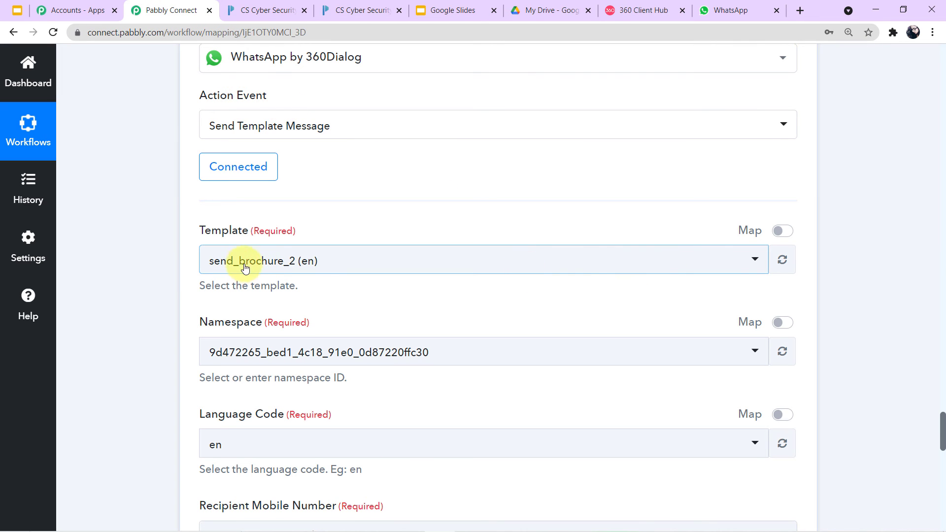
click(758, 263)
scroll(628, 373, down, 3)
scroll(628, 373, down, 2)
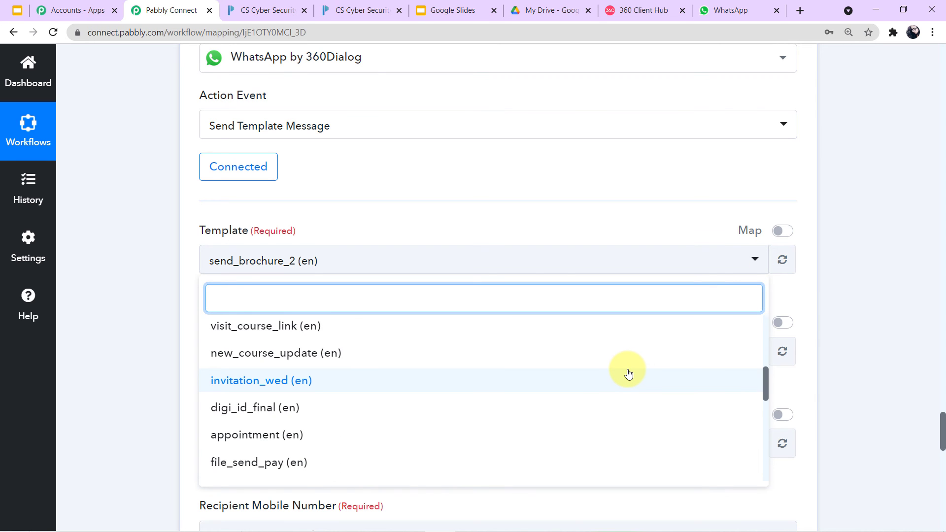
scroll(628, 373, down, 3)
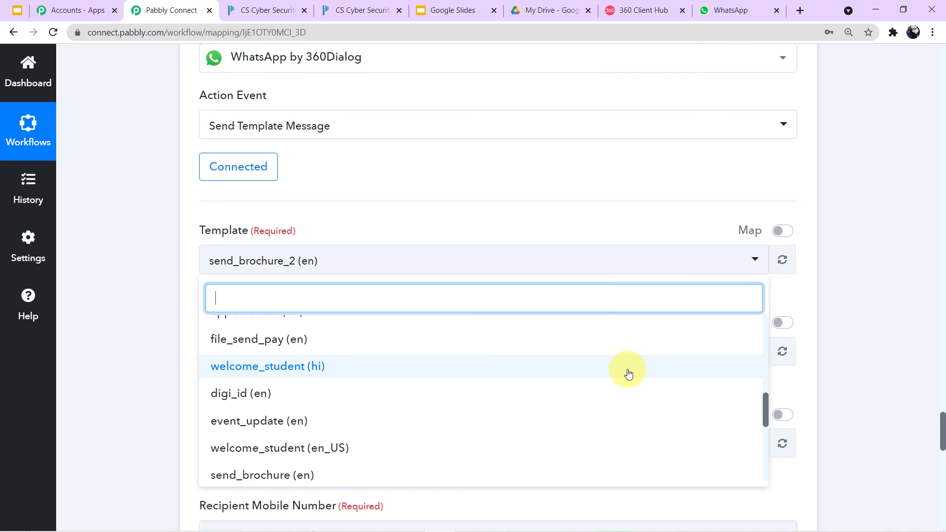
scroll(600, 354, up, 2)
text(cert)
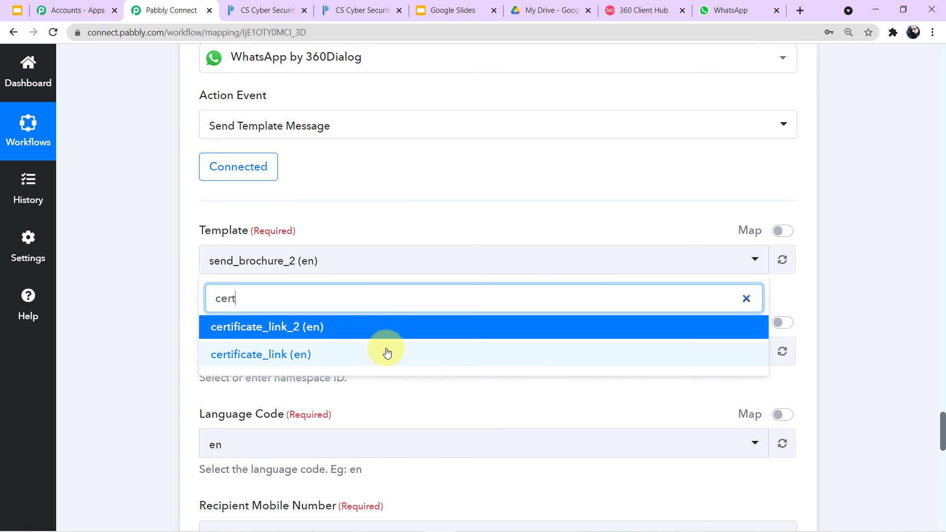
click(384, 355)
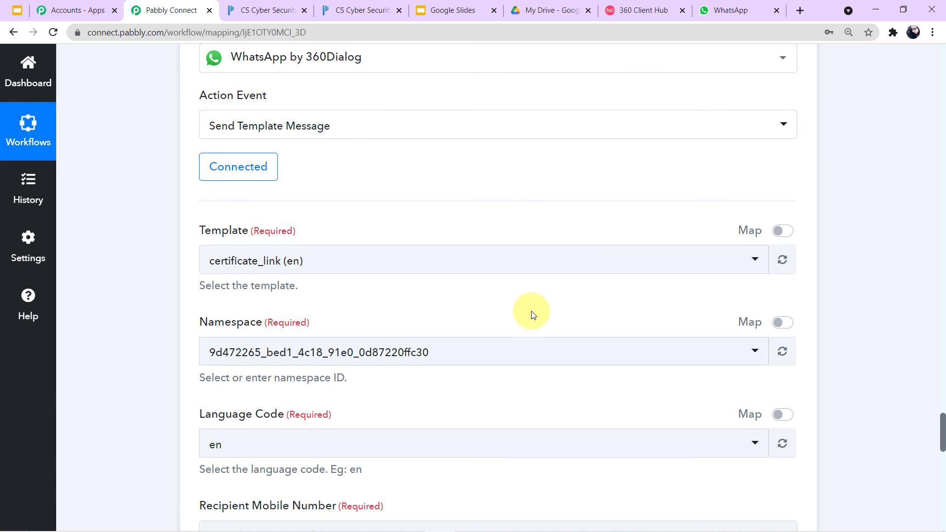
Compare the language code with the 360 Client Hub template list and map Recipient Mobile Number to the PaperForm submission's Data 2 Value.
scroll(527, 318, down, 1)
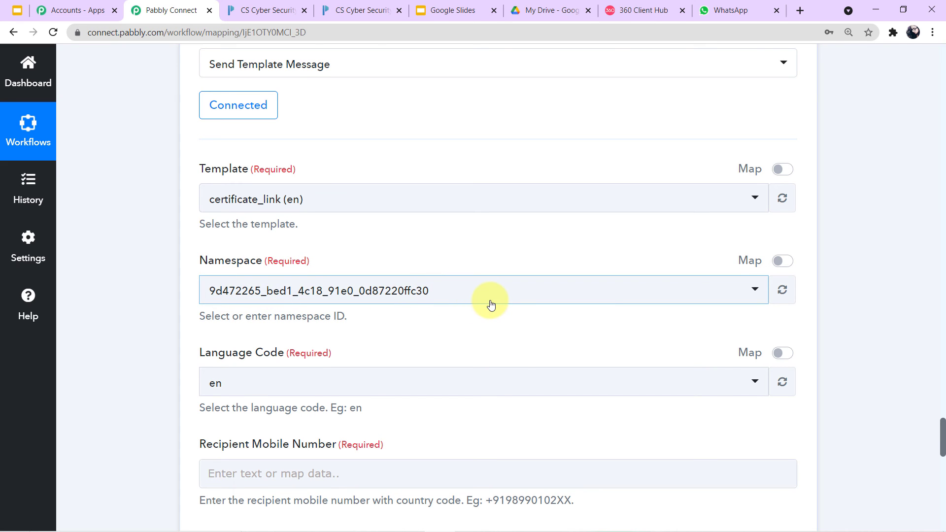
scroll(490, 304, down, 2)
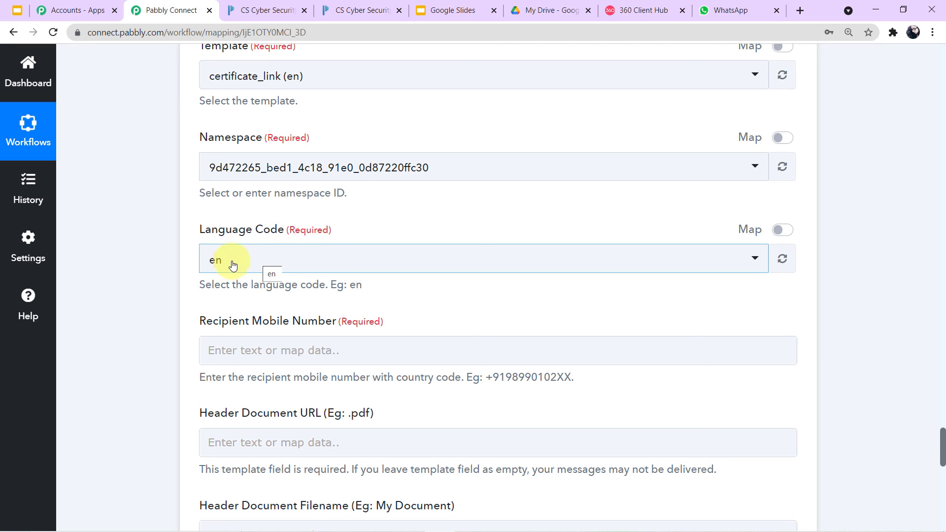
click(636, 8)
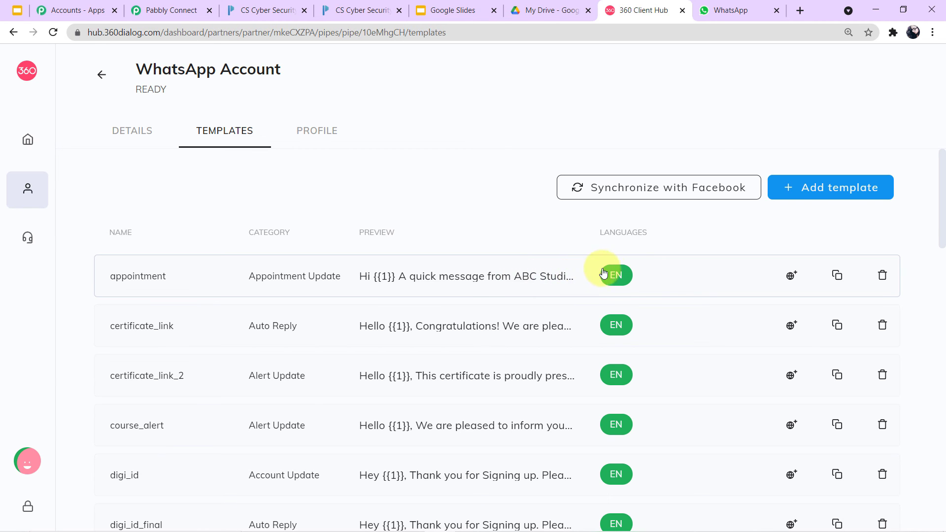
click(183, 9)
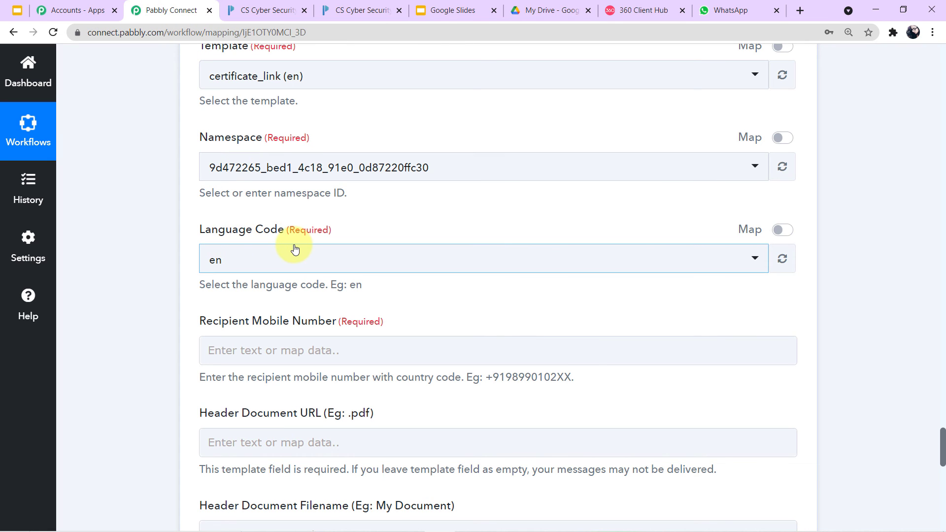
scroll(395, 270, down, 3)
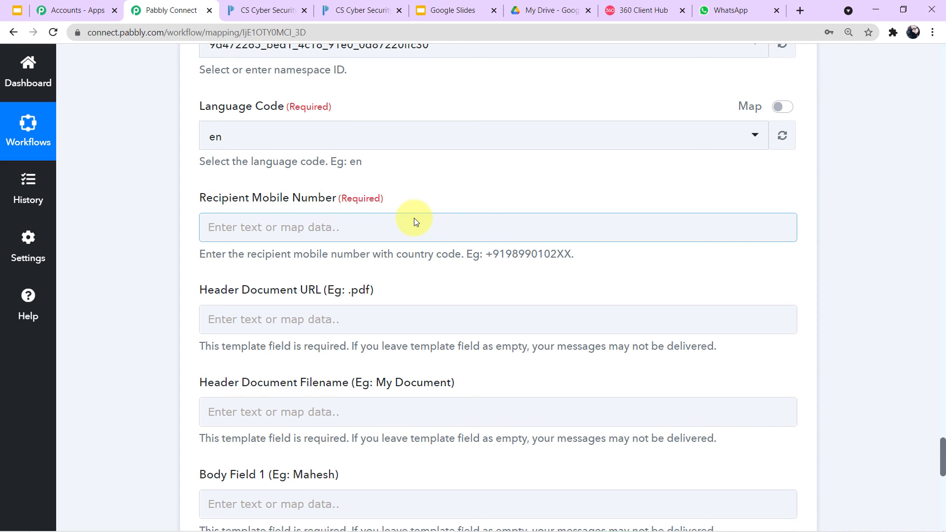
click(382, 228)
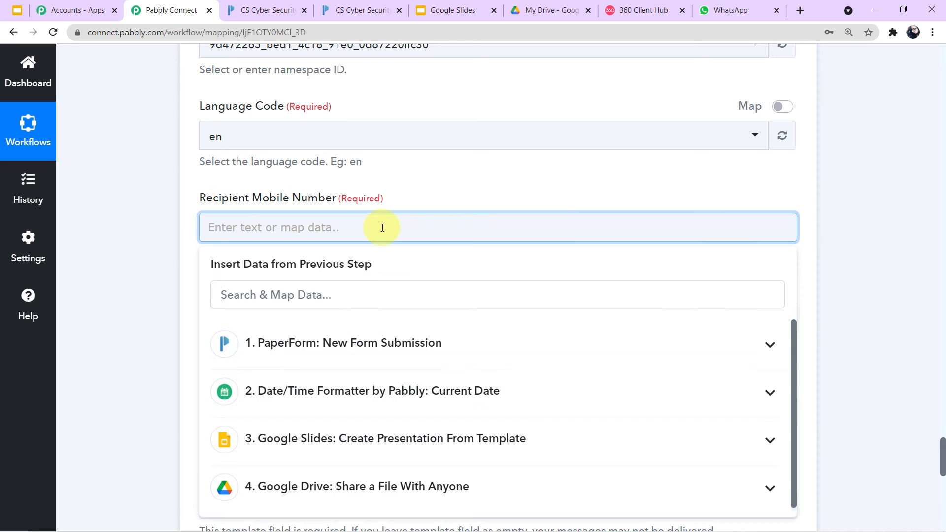
click(402, 341)
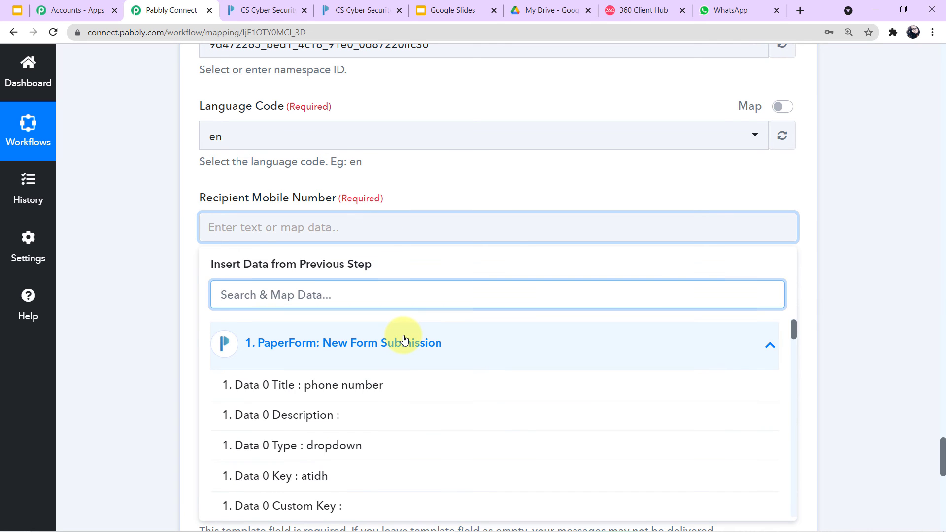
scroll(400, 406, down, 6)
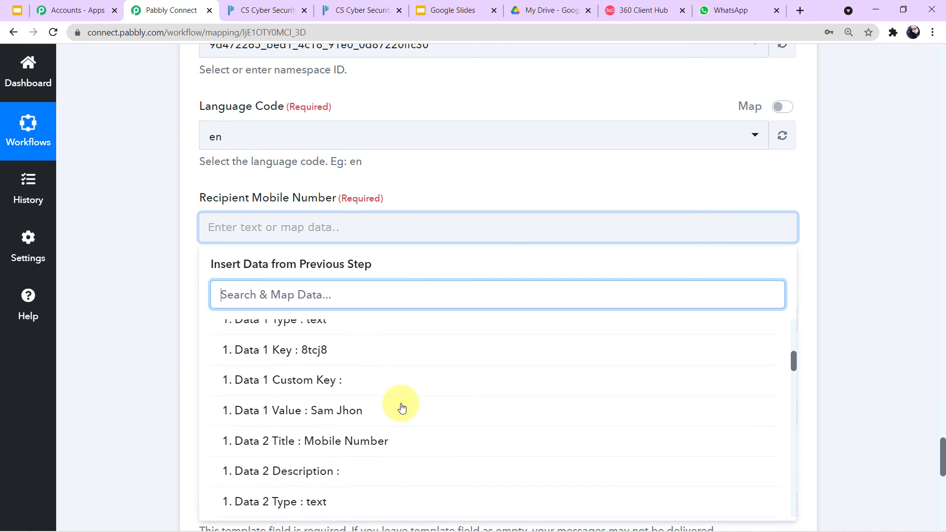
scroll(402, 408, down, 4)
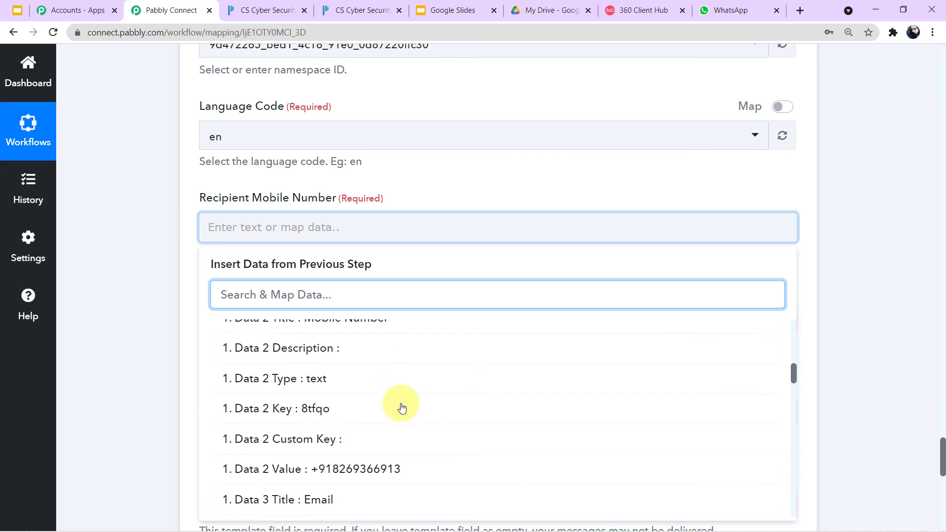
click(341, 408)
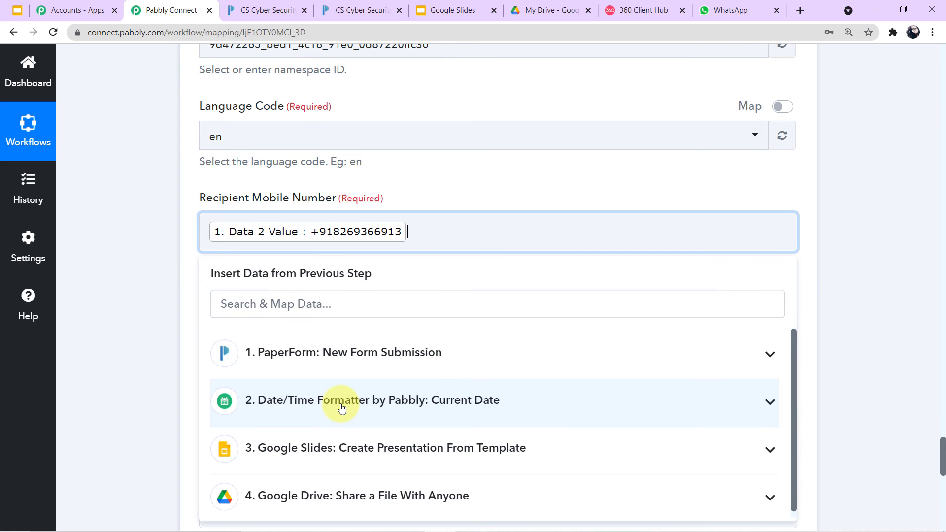
click(168, 314)
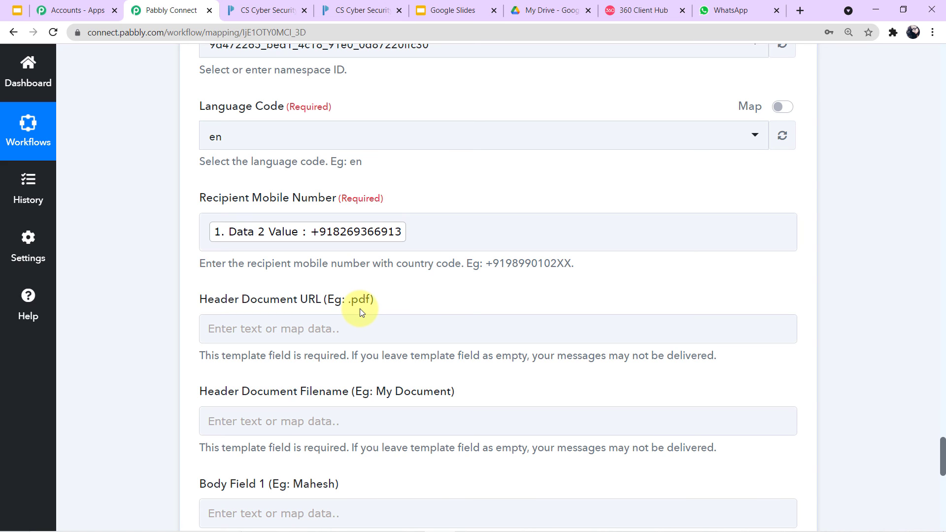
scroll(354, 324, down, 3)
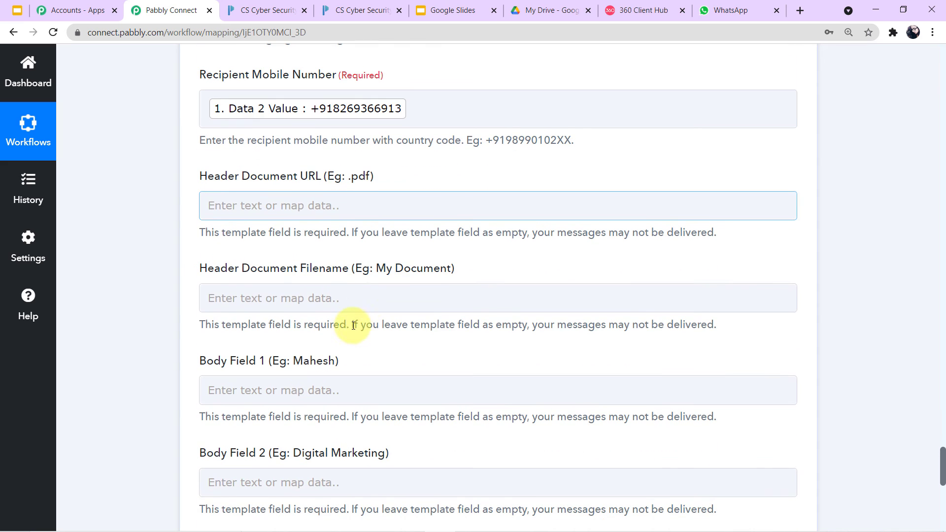
Map Header Document URL to the Google Drive step's Res2 ExportLinks Application/pdf value.
click(333, 200)
click(313, 206)
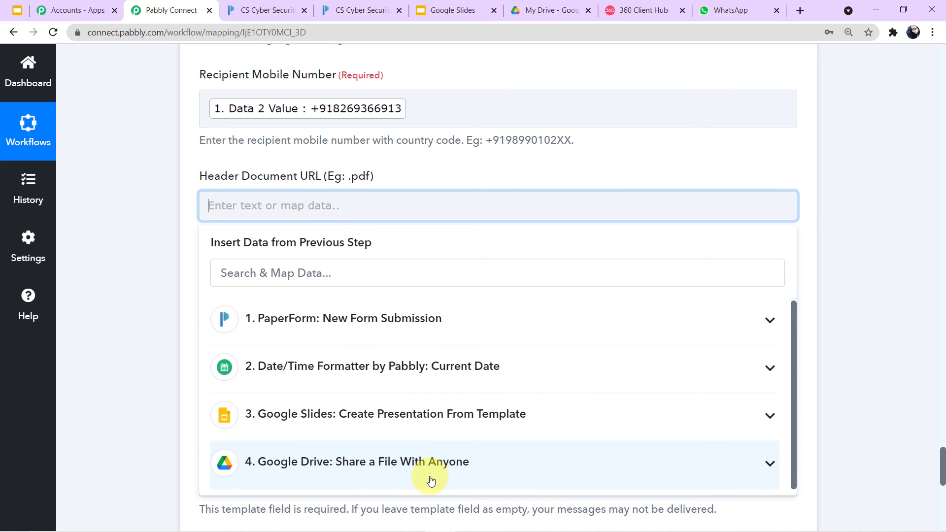
click(427, 480)
scroll(429, 480, down, 6)
scroll(432, 481, down, 1)
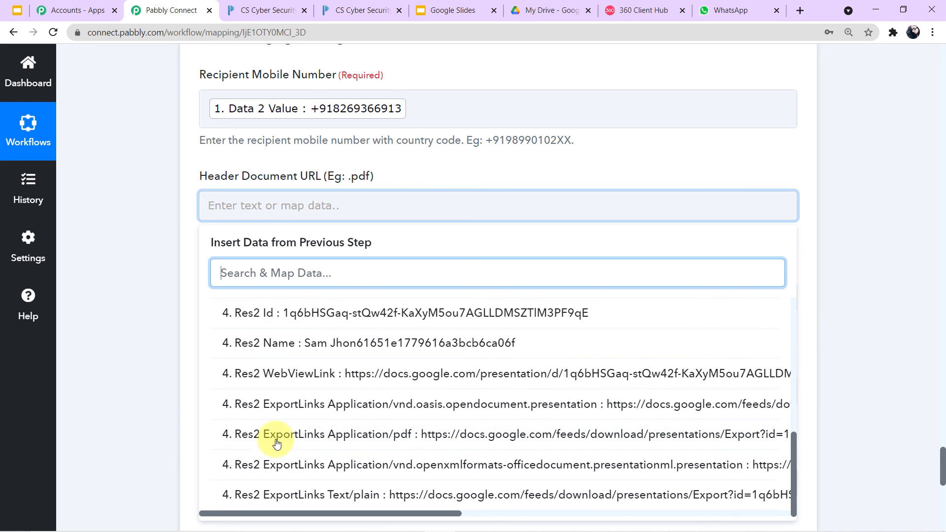
click(488, 433)
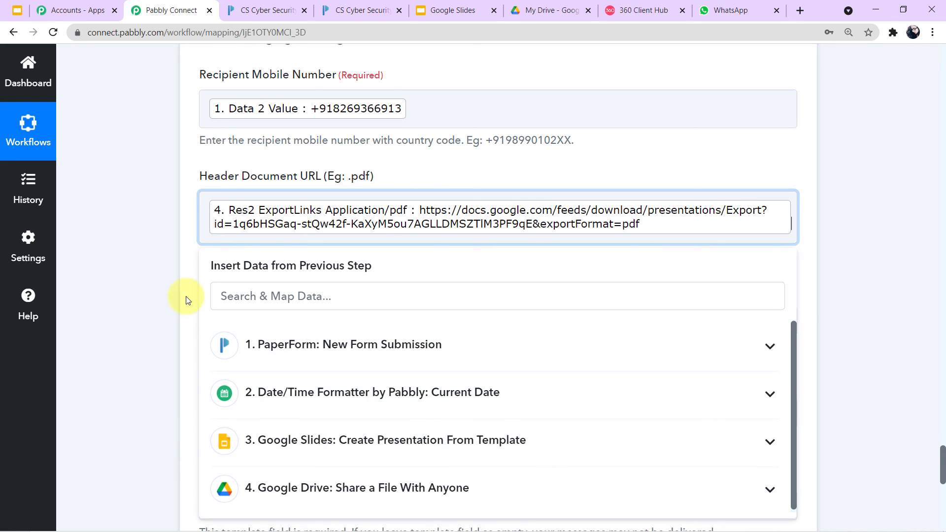
click(156, 244)
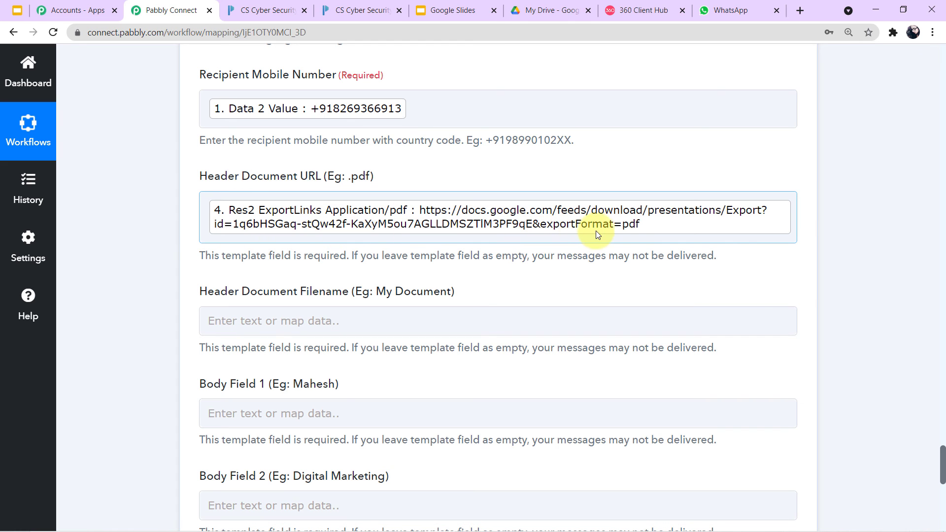
Map Header Document Filename to the PaperForm submission's Data 1 Value, which holds the student's name.
scroll(634, 228, down, 1)
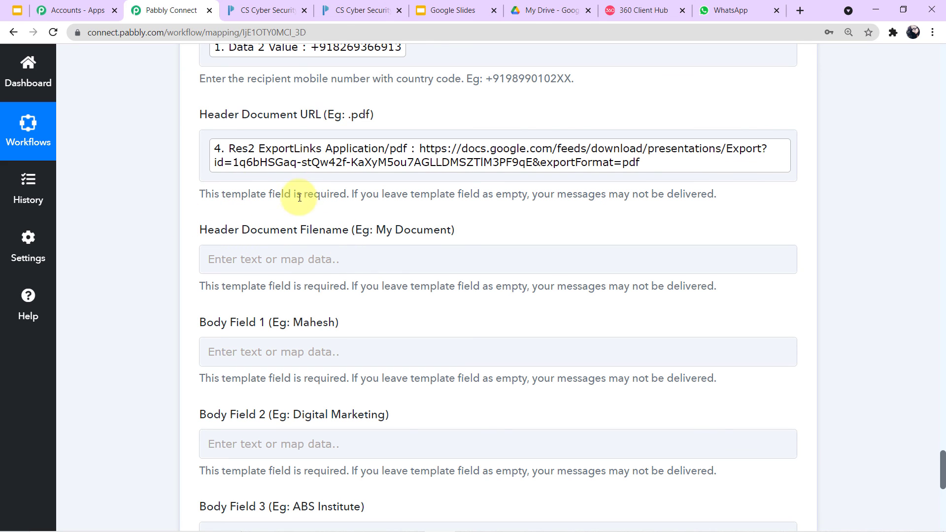
click(285, 250)
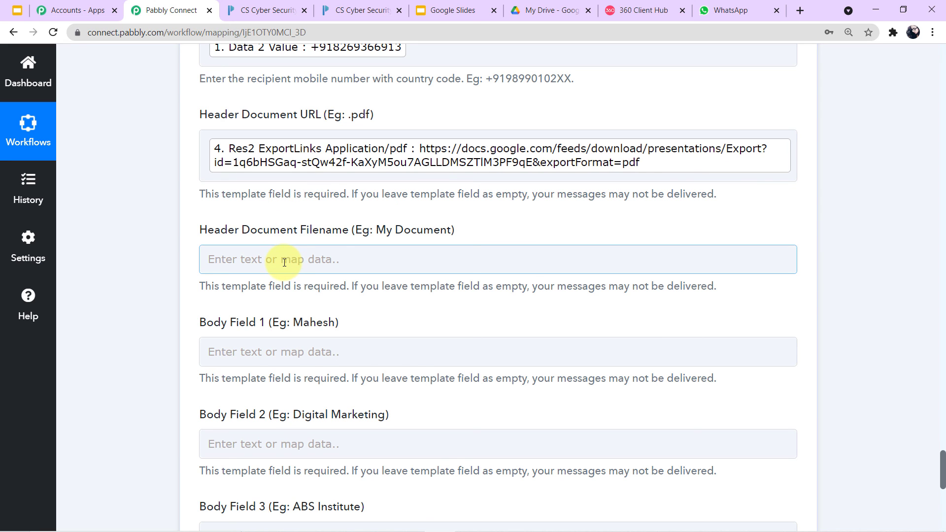
click(284, 261)
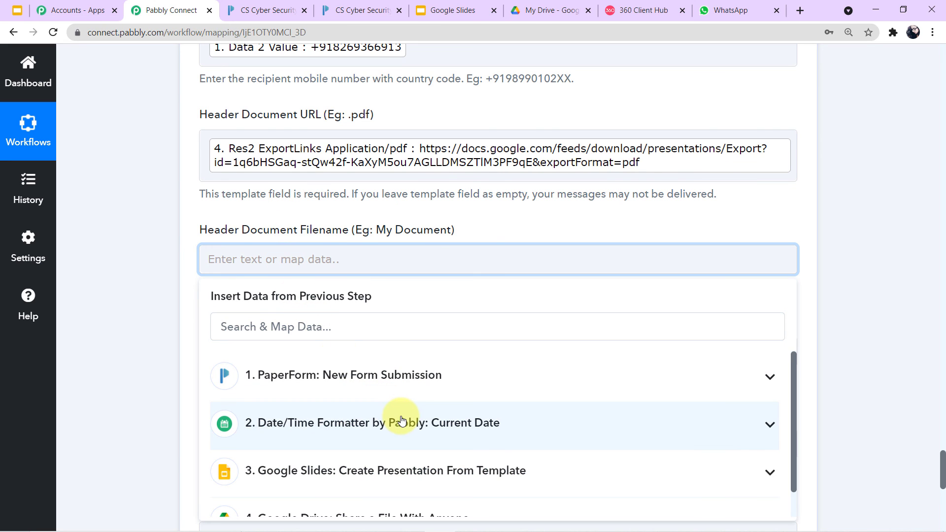
click(413, 458)
scroll(414, 457, down, 5)
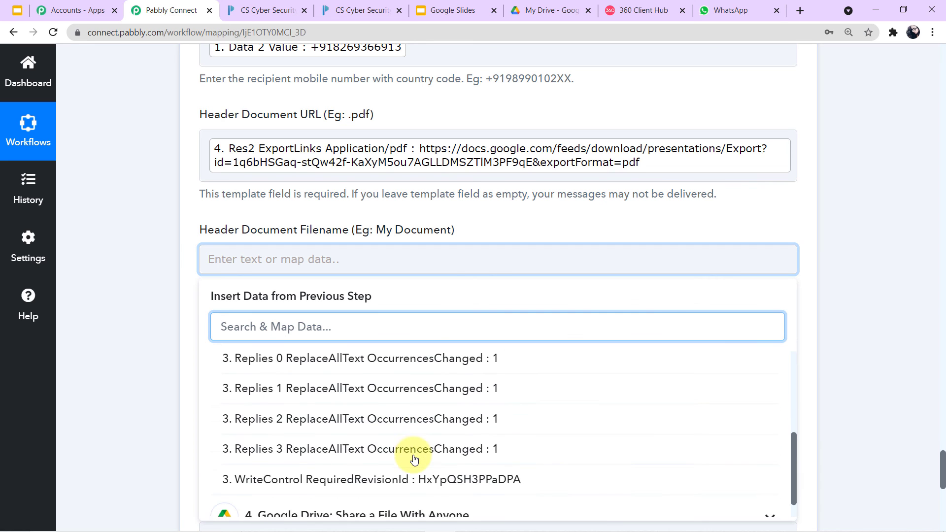
scroll(365, 443, up, 6)
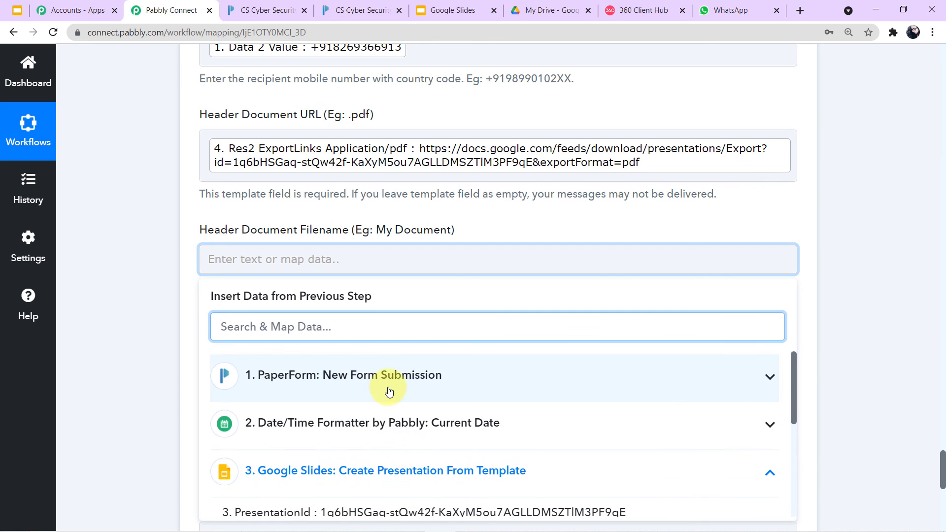
click(389, 389)
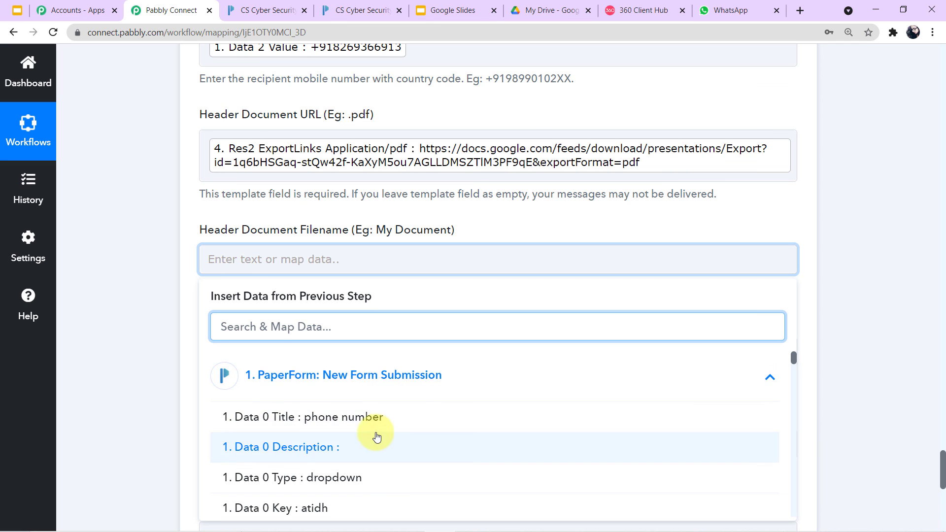
scroll(383, 435, down, 4)
scroll(378, 438, down, 6)
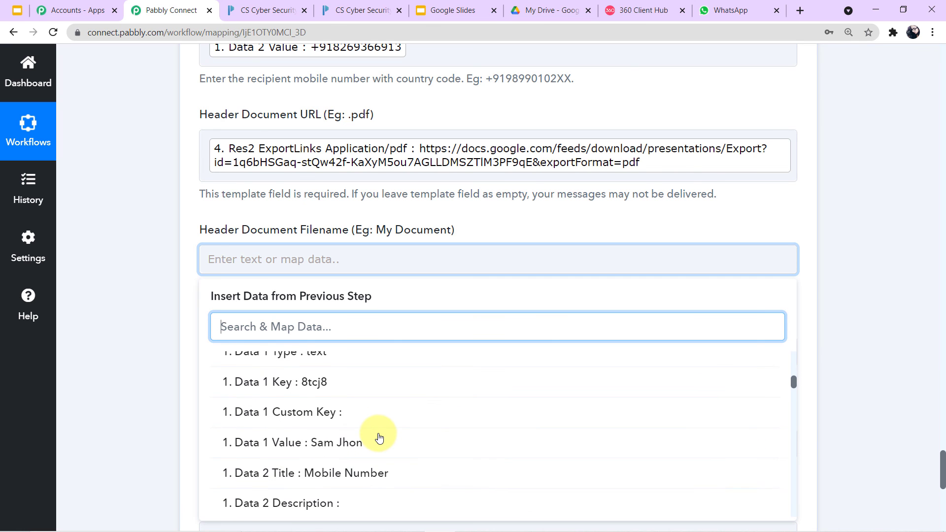
scroll(374, 433, up, 3)
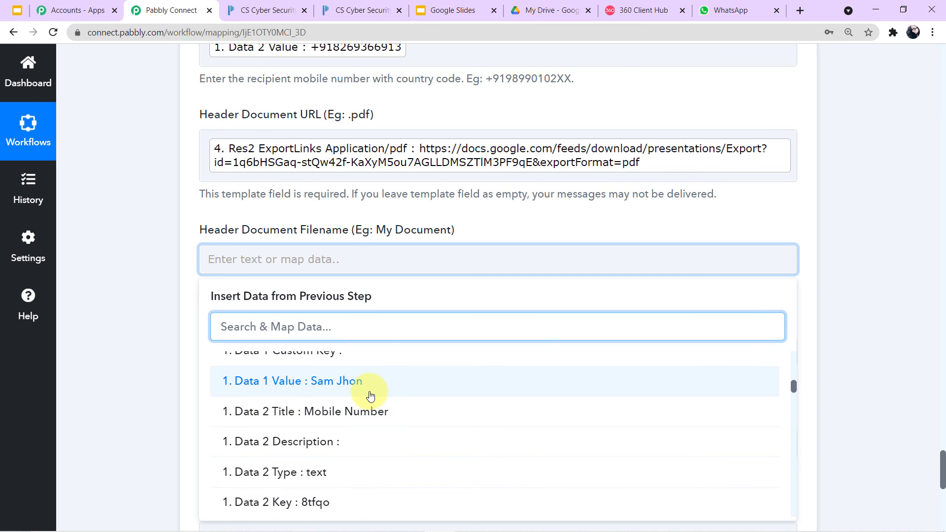
click(370, 393)
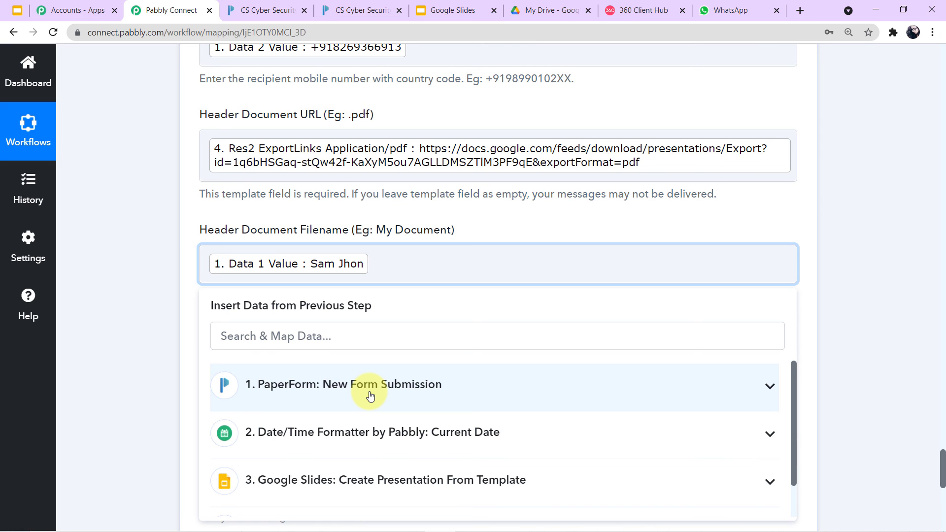
click(129, 345)
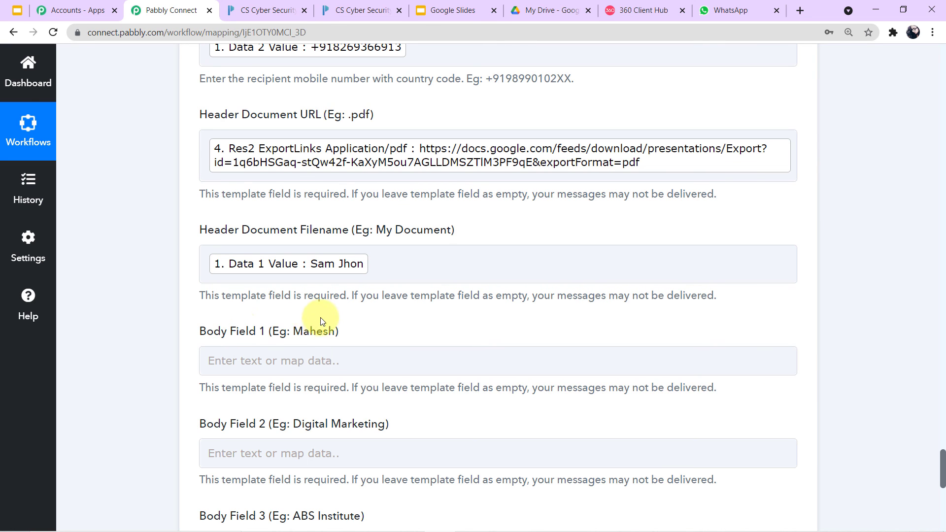
Map Body Field 1 to the PaperForm submission's Data 1 Value for the student's name.
scroll(335, 280, down, 3)
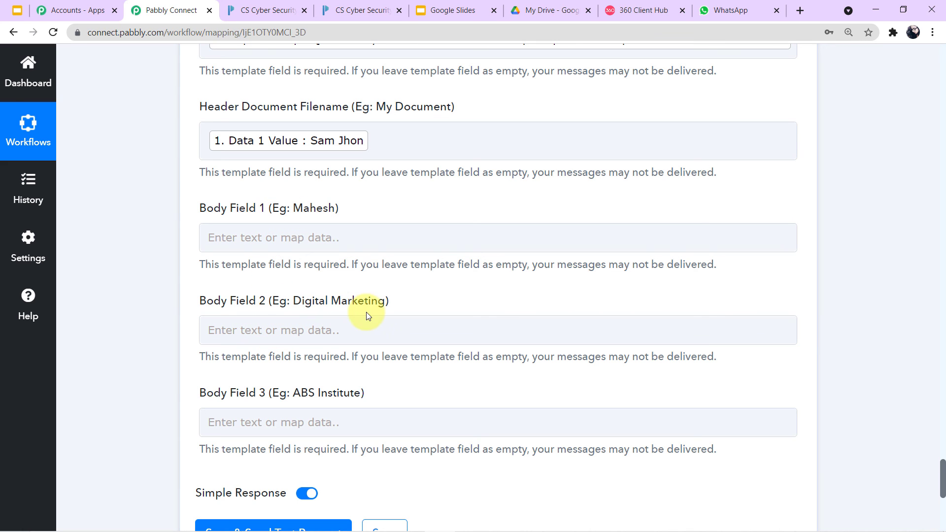
click(302, 418)
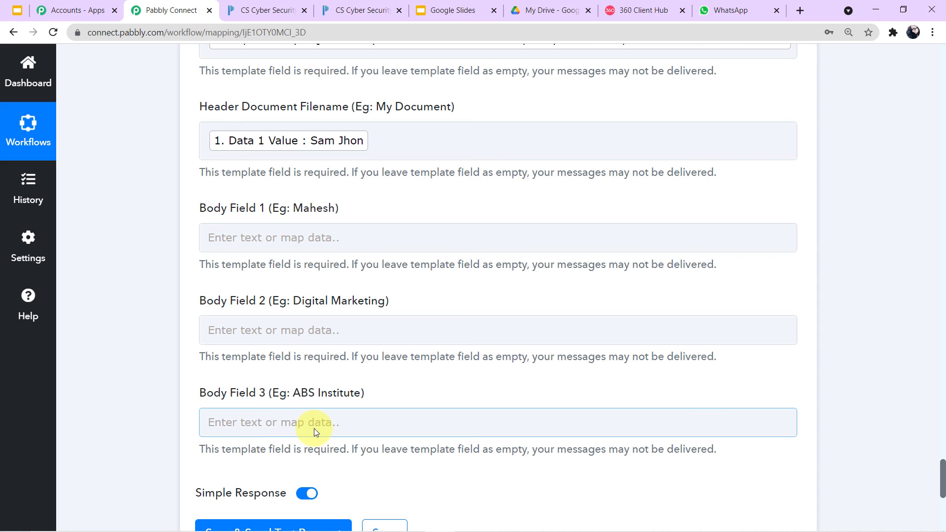
click(295, 245)
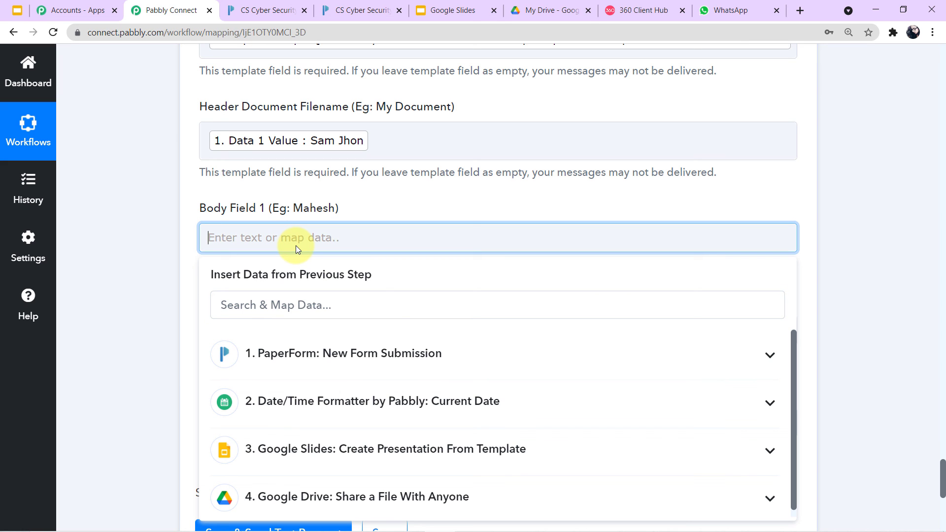
click(324, 362)
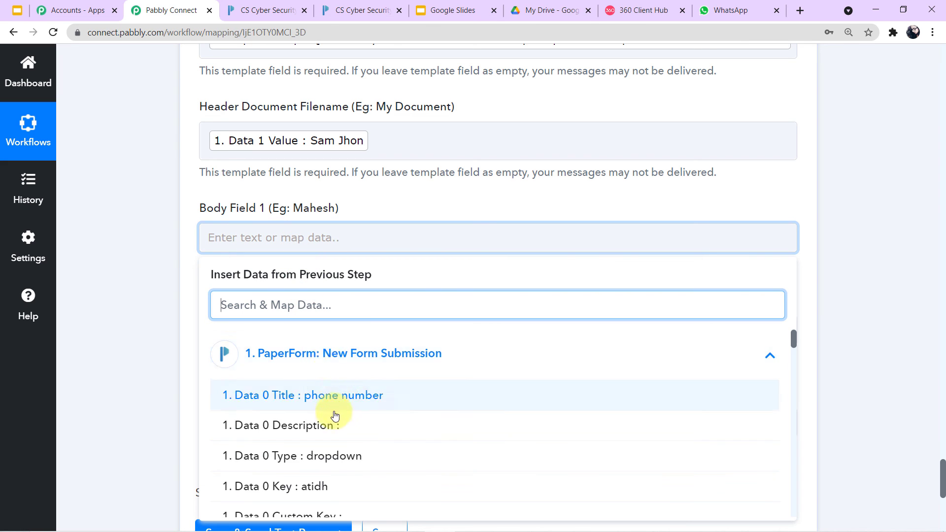
scroll(335, 419, down, 3)
scroll(334, 418, down, 3)
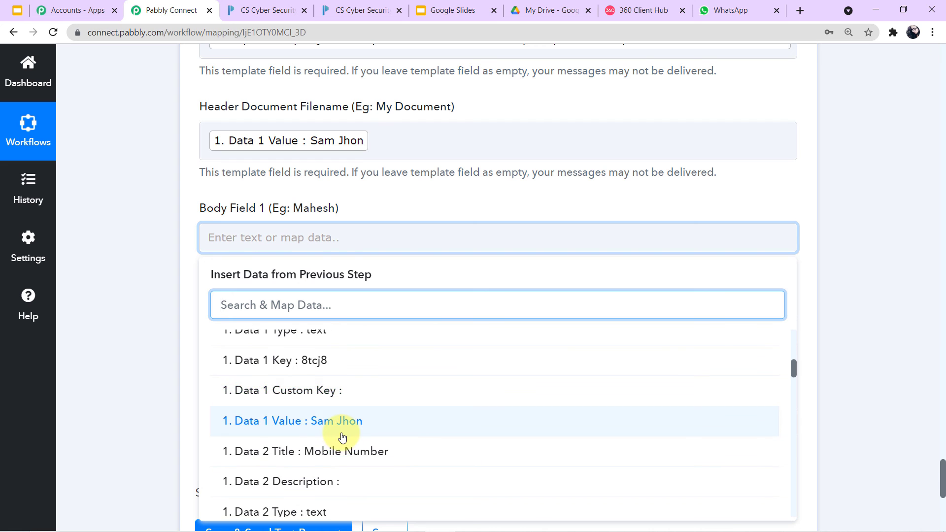
click(338, 432)
click(163, 294)
Map Body Field 2 to the PaperForm submission's Data 4 Value and append the word "course" after it.
scroll(161, 294, down, 1)
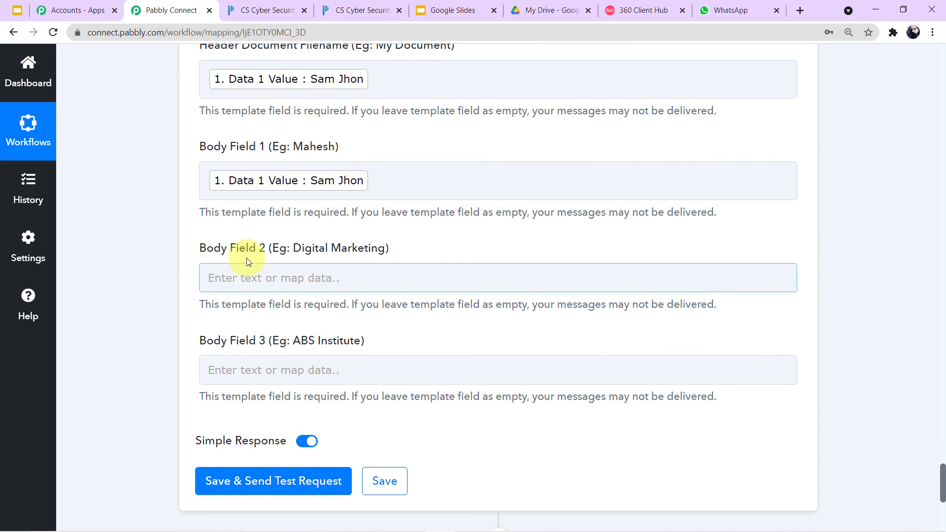
click(337, 274)
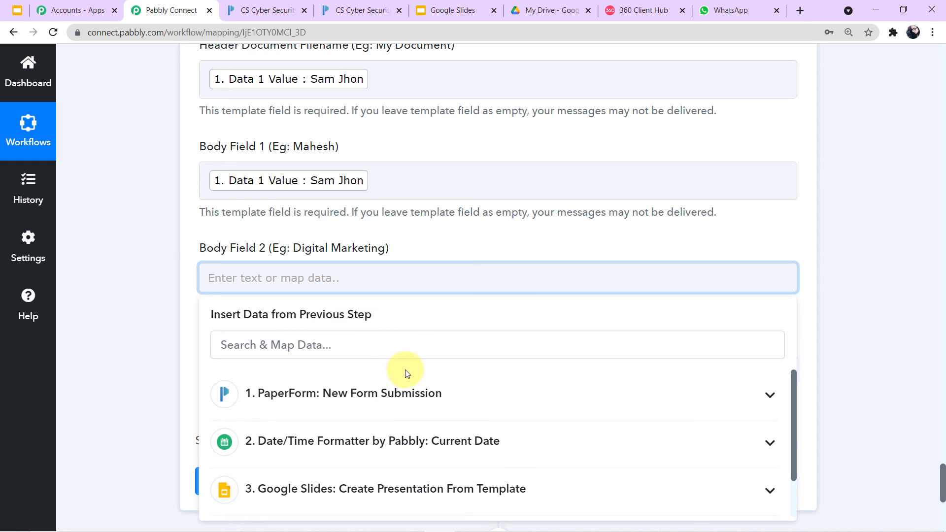
click(436, 396)
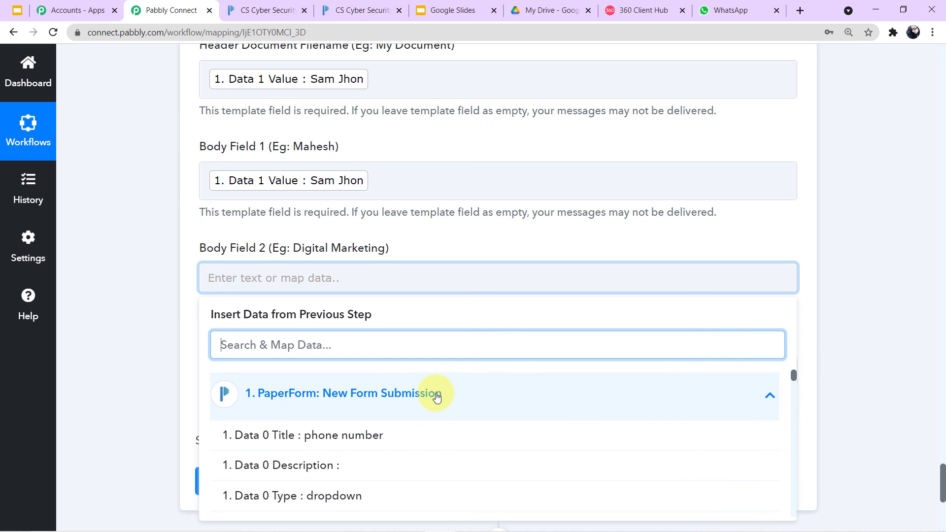
scroll(437, 423, down, 6)
scroll(437, 423, down, 8)
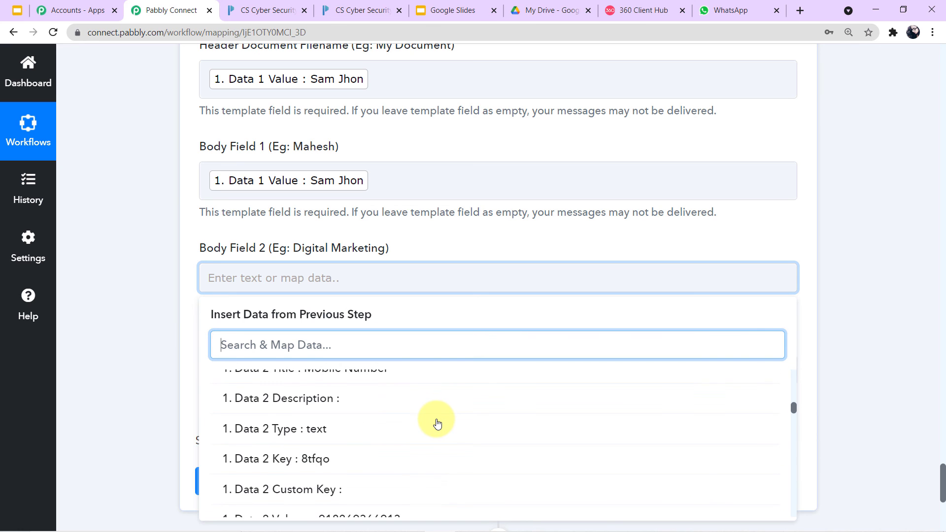
scroll(437, 422, down, 5)
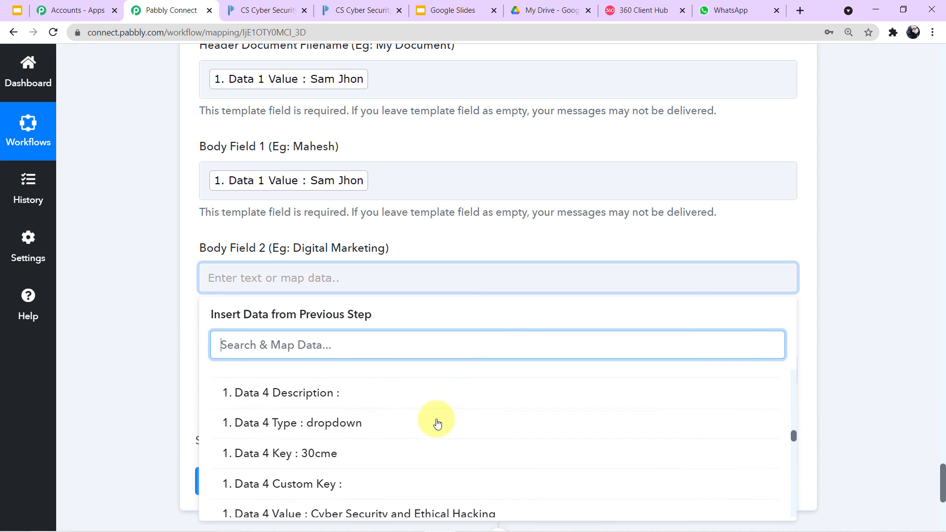
click(341, 397)
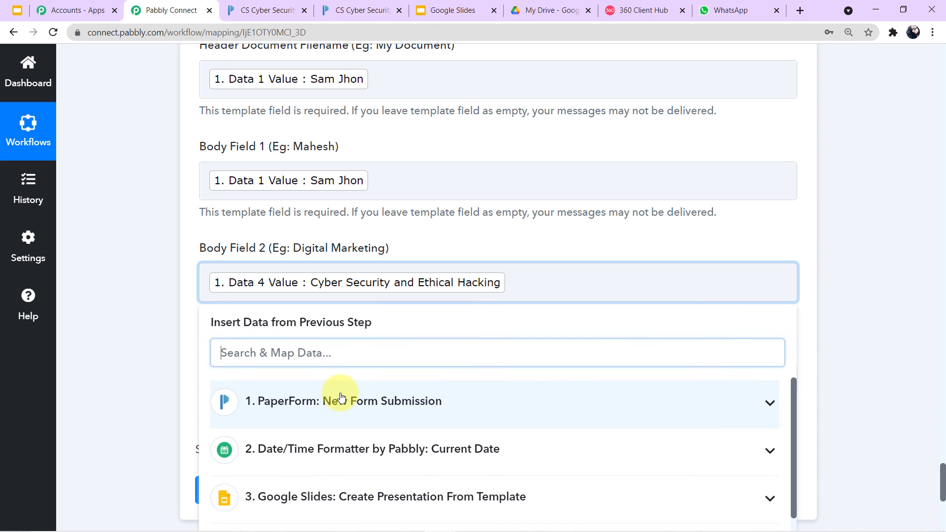
click(817, 277)
scroll(560, 279, down, 7)
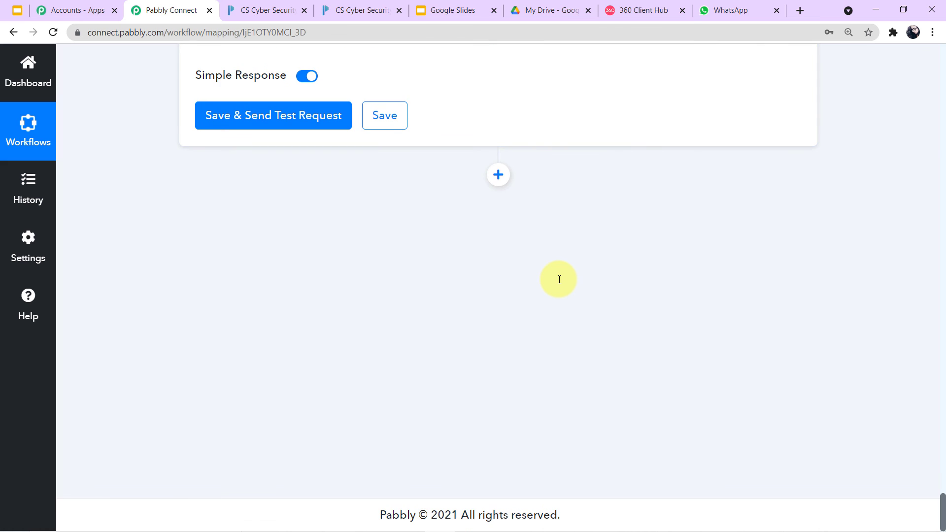
scroll(554, 290, up, 10)
click(546, 402)
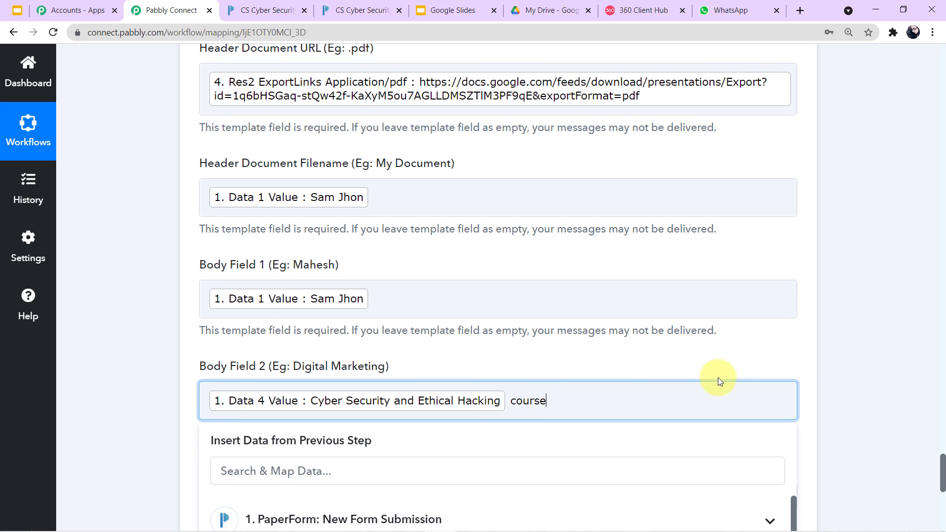
click(835, 369)
Set Body Field 3 to "CS Cyber Security Center".
scroll(835, 370, down, 4)
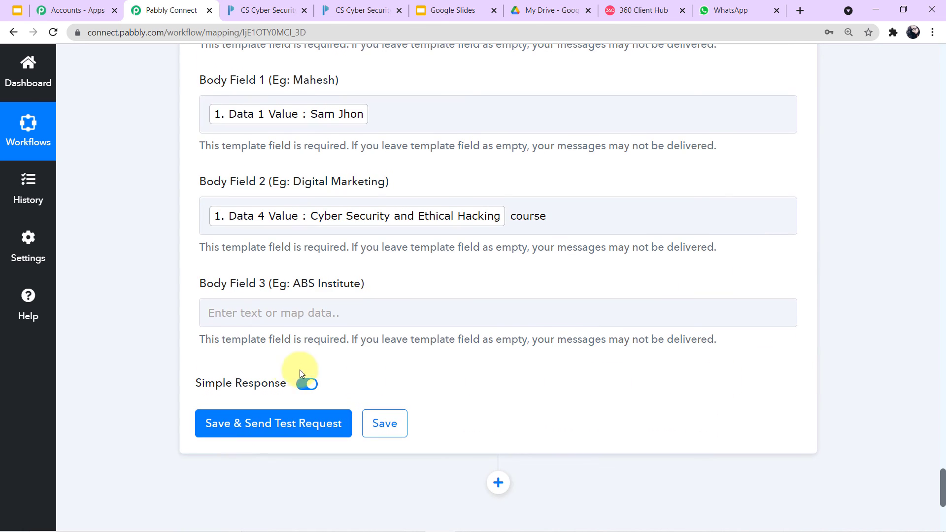
click(282, 315)
text(CS Cyber Security Center)
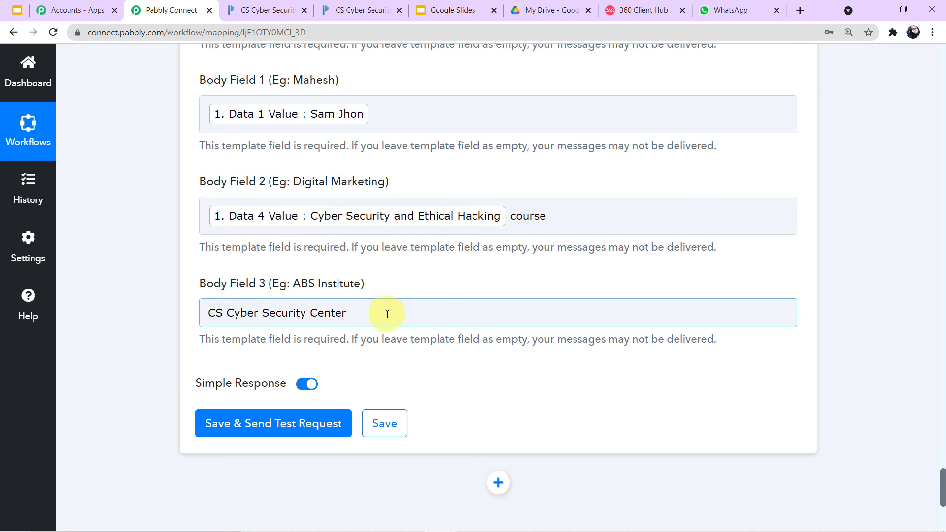
Review the WhatsApp action's template and mapped fields, save the action and send a test request.
scroll(385, 317, up, 9)
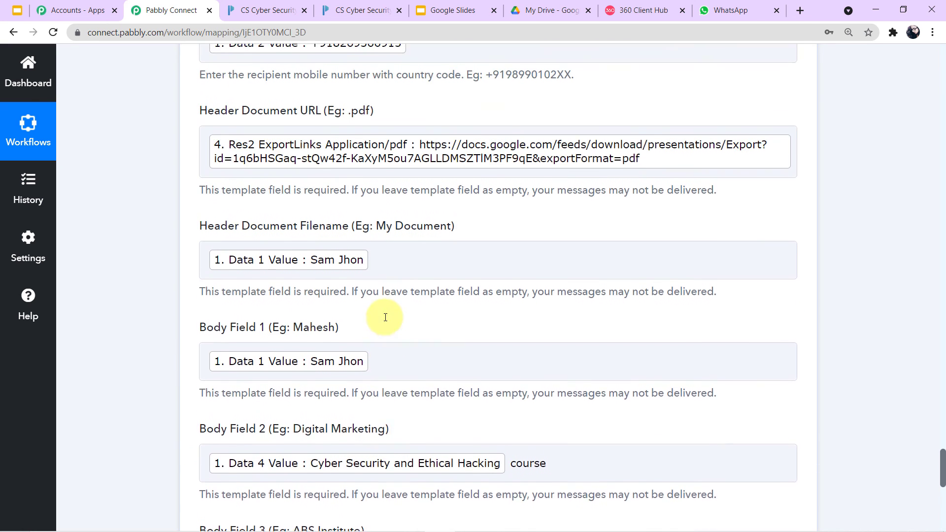
scroll(385, 316, up, 3)
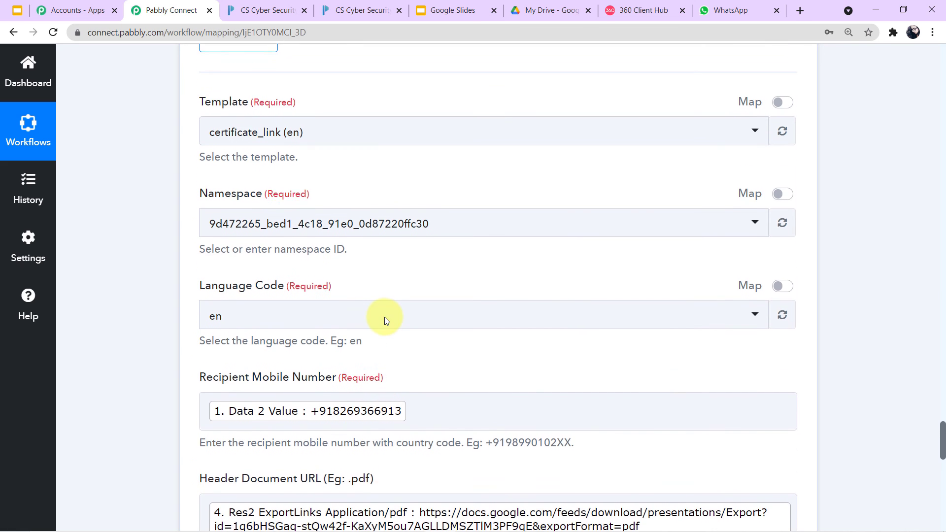
scroll(384, 317, down, 8)
scroll(386, 319, down, 7)
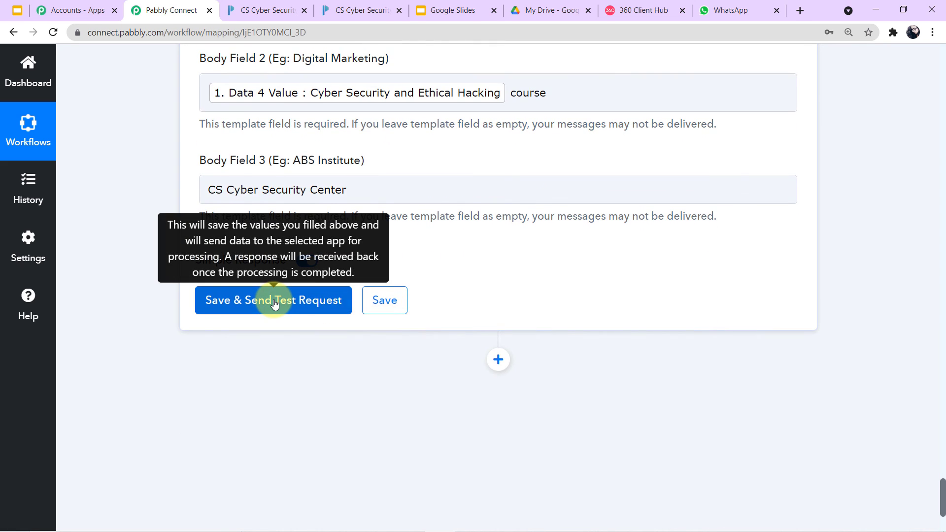
click(274, 304)
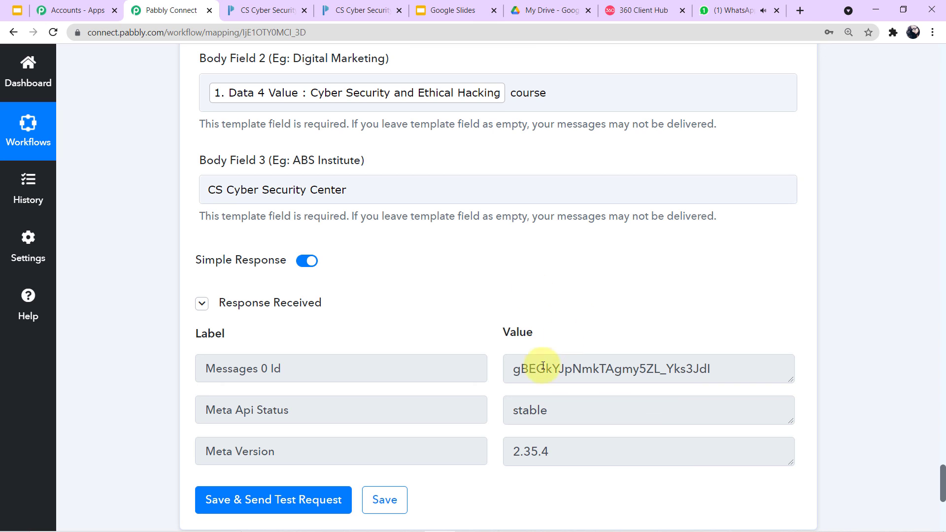
Check the message ID in the test response, then switch to WhatsApp Web and read the received certificate message.
drag(510, 369, 786, 367)
click(787, 367)
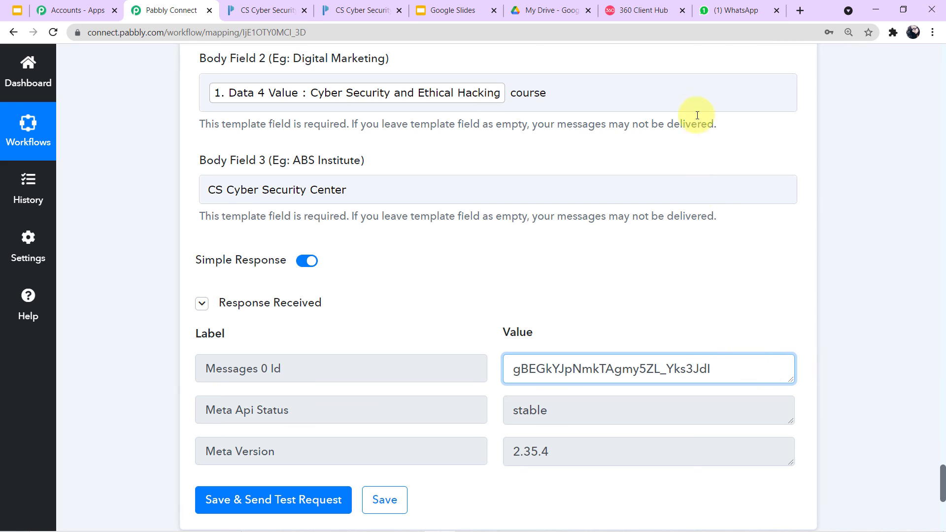
click(718, 4)
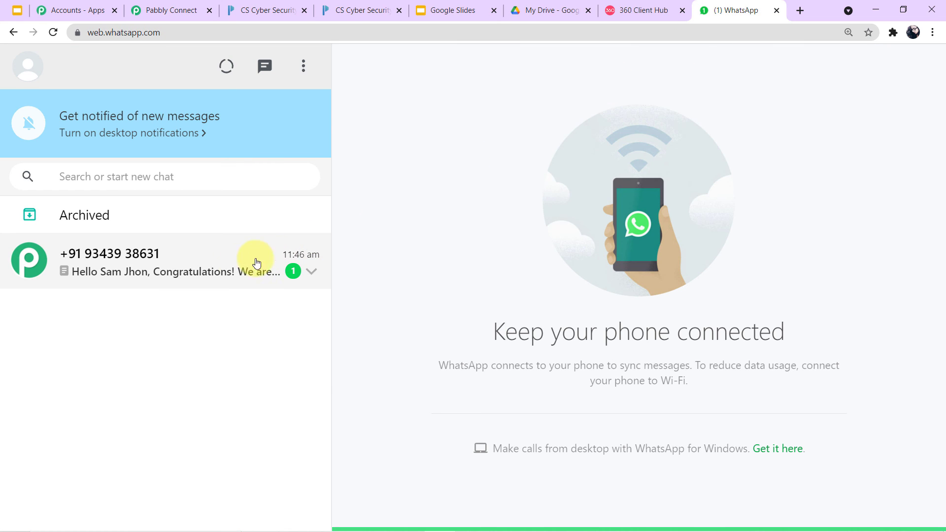
click(185, 280)
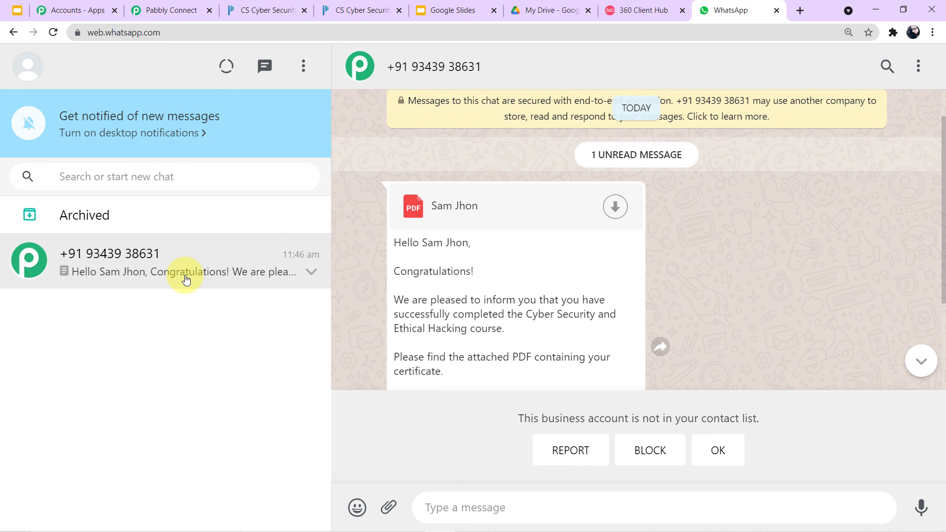
scroll(682, 276, down, 1)
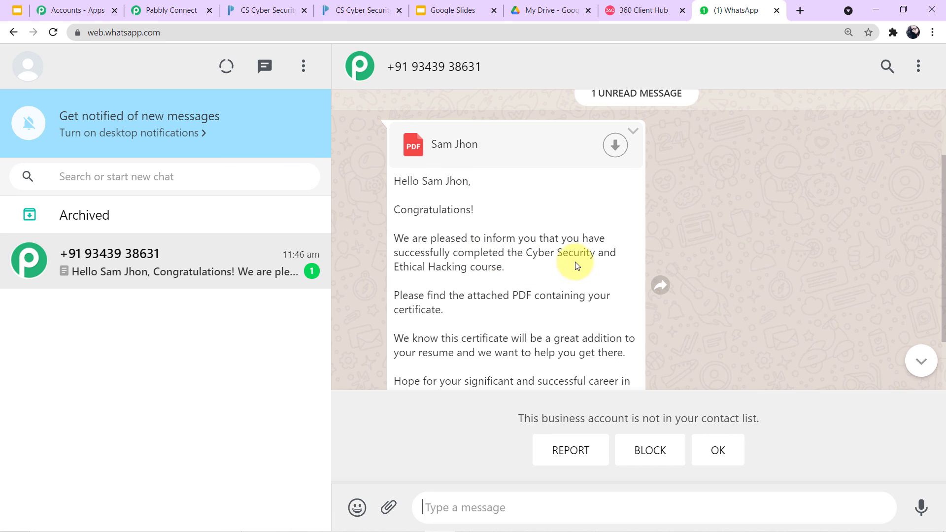
scroll(483, 279, down, 2)
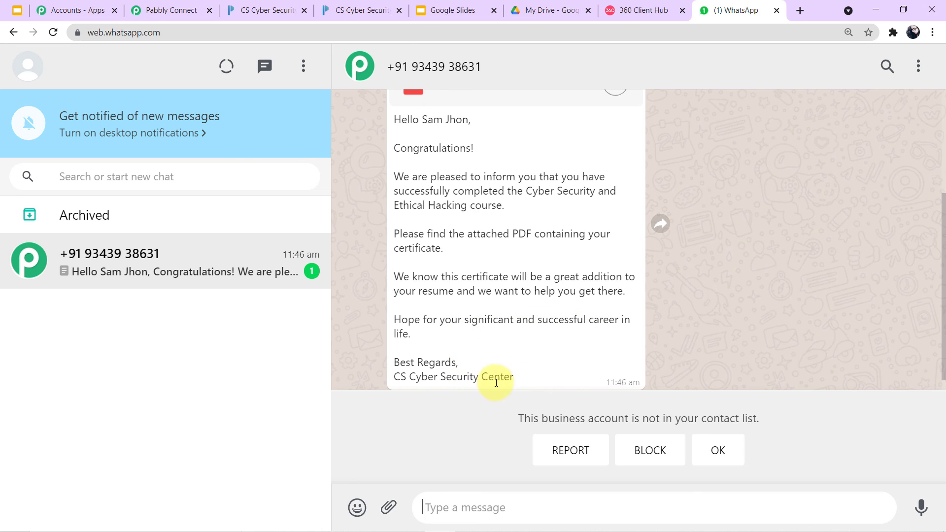
scroll(518, 381, up, 3)
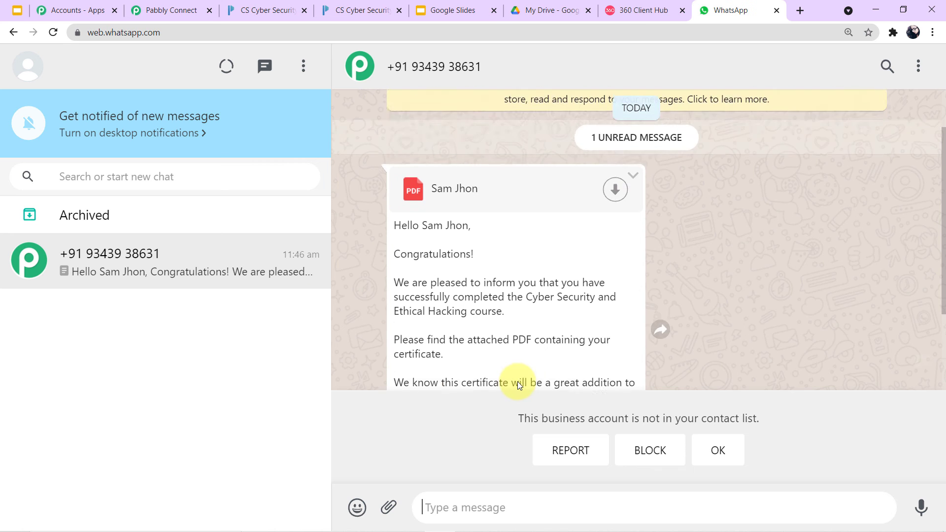
Download and open the attached certificate PDF, checking the student's name, course, date and certificate number.
click(610, 214)
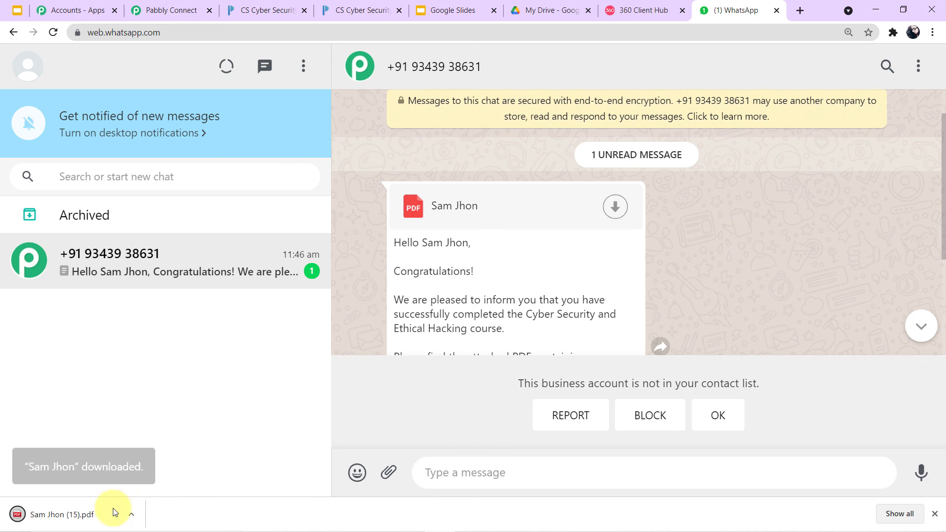
click(61, 514)
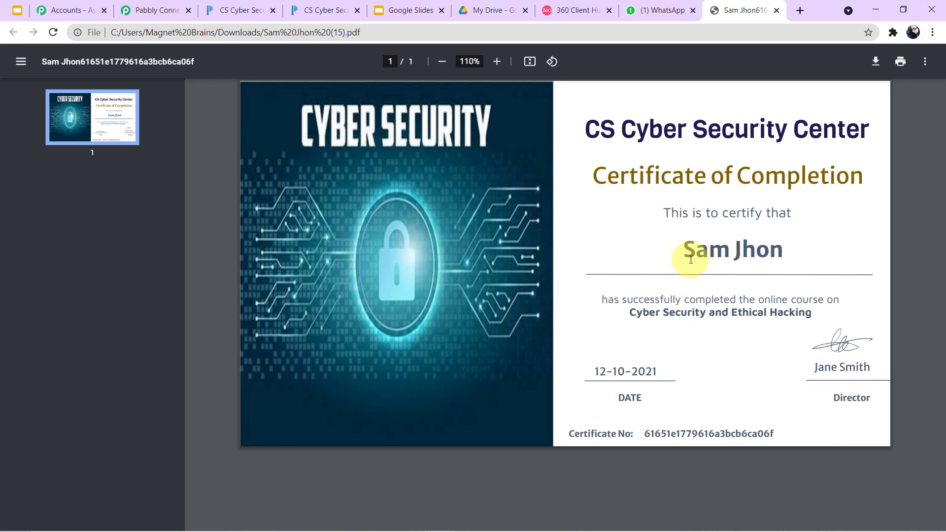
drag(677, 249, 805, 246)
click(805, 247)
drag(623, 321, 824, 311)
click(760, 360)
drag(595, 371, 681, 373)
drag(648, 432, 778, 434)
click(794, 418)
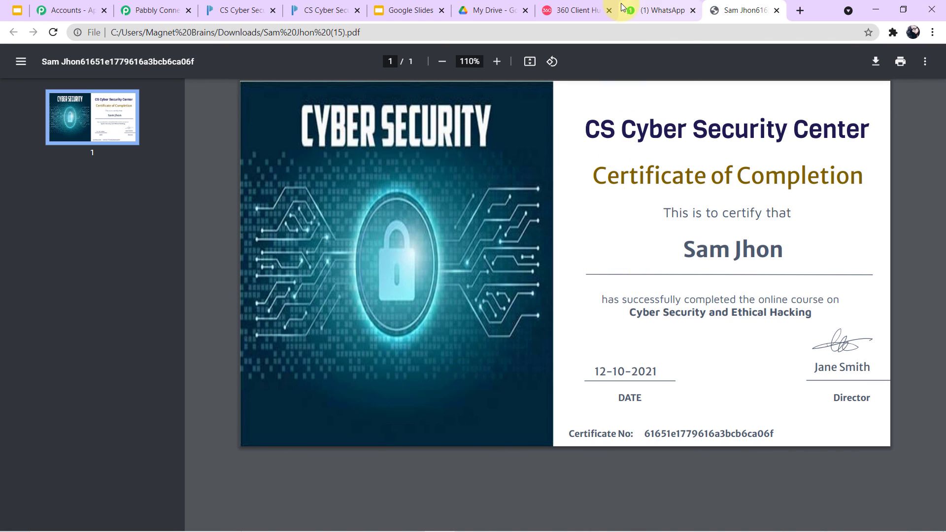
Return to WhatsApp Web and delete the test certificate message for yourself, including its file on the phone.
click(641, 5)
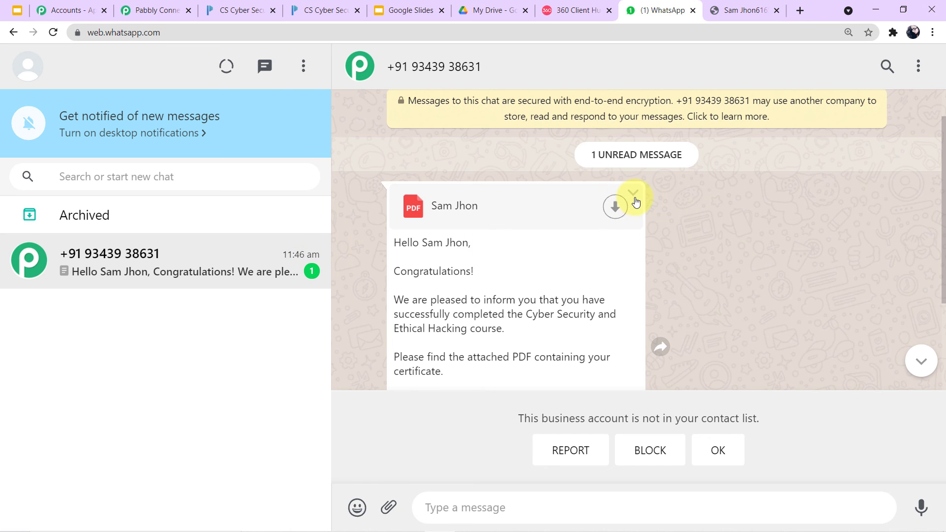
click(633, 193)
click(673, 340)
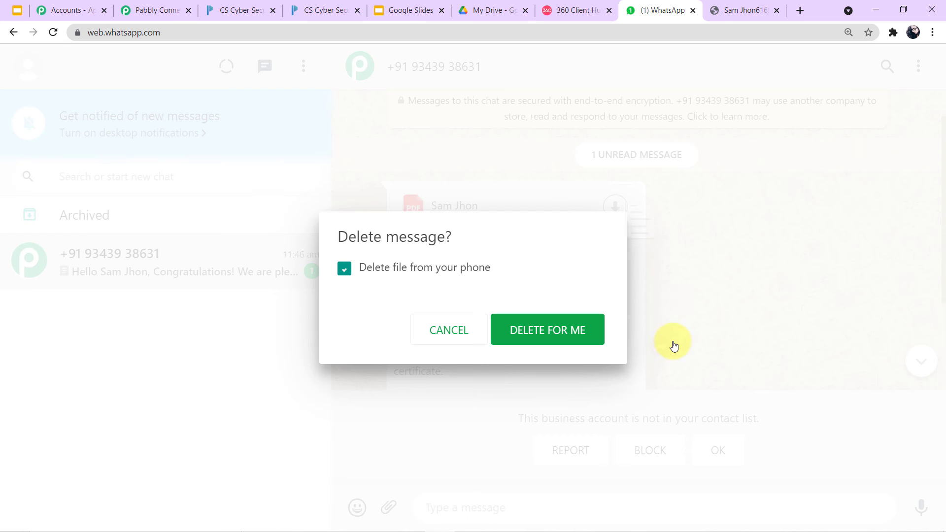
click(596, 329)
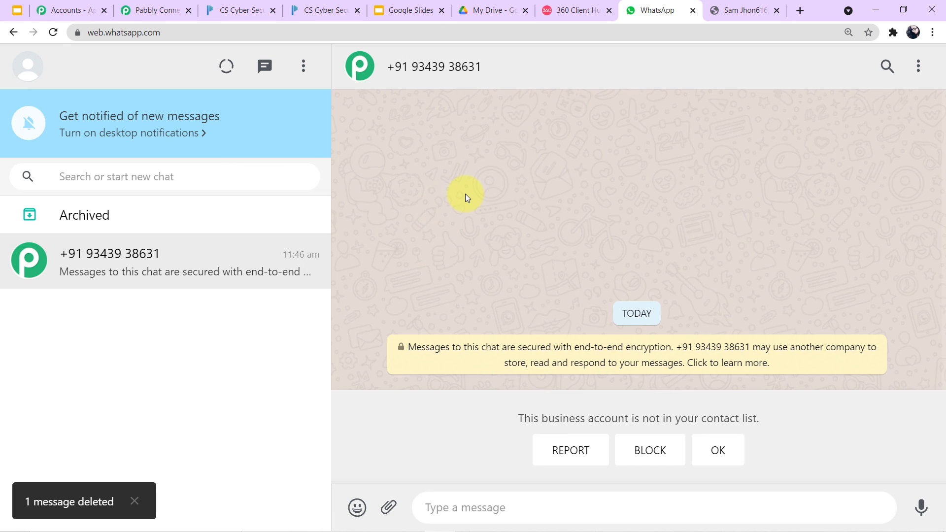
Reload the CS Cyber Security Center Paperform, fill in another student's name, mobile number and email, and submit the form.
click(325, 10)
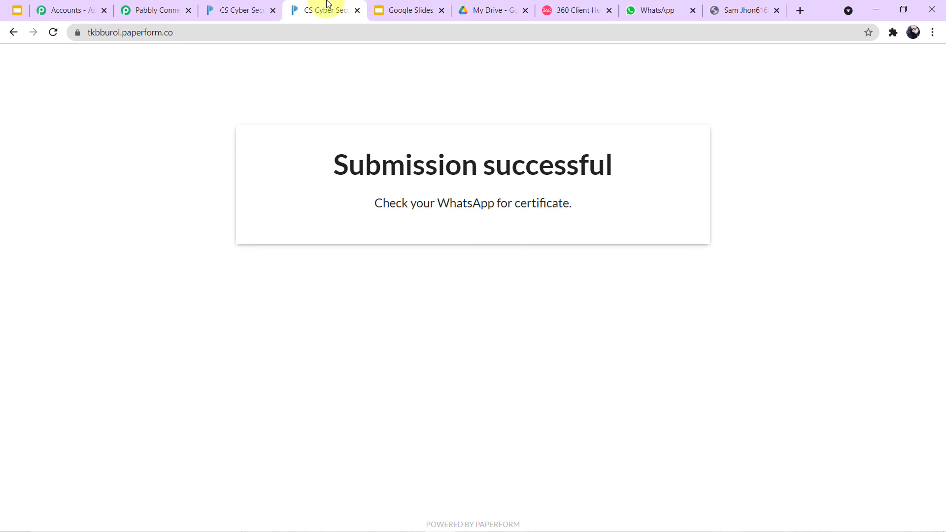
click(320, 31)
key(Return)
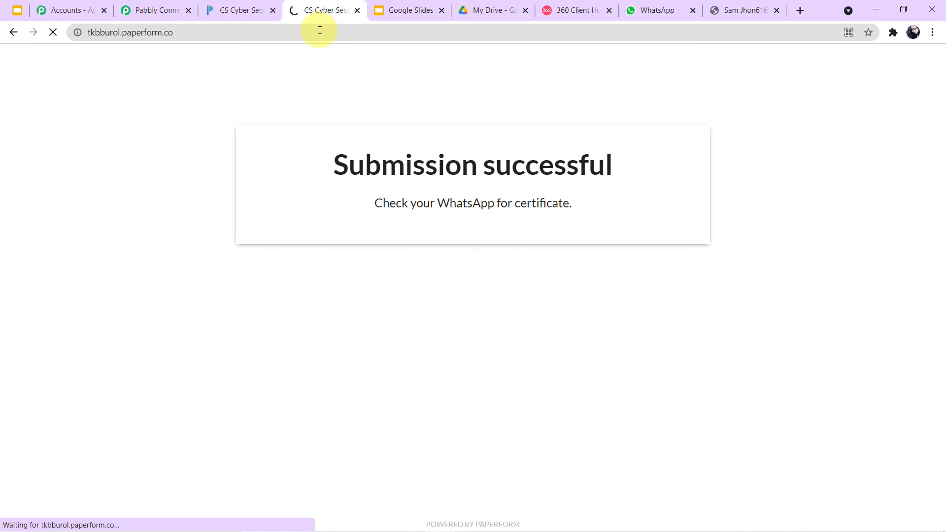
scroll(359, 111, down, 7)
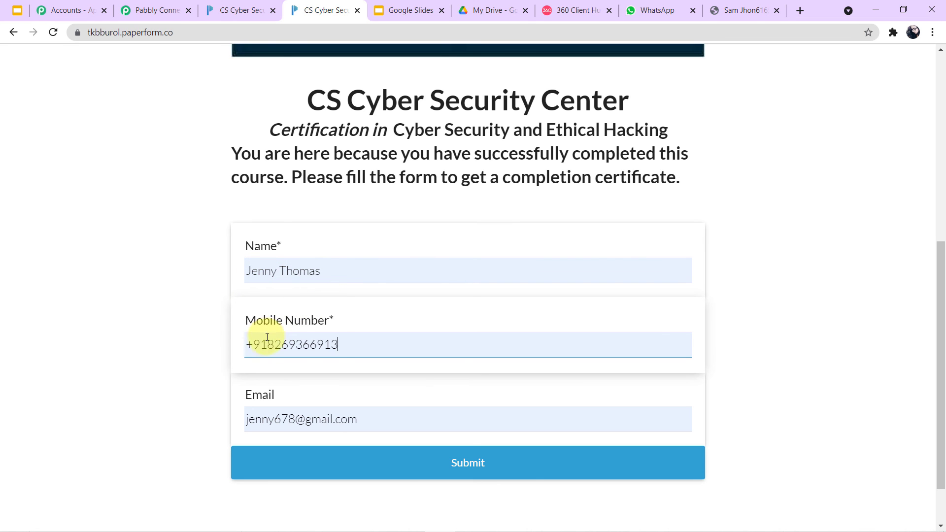
click(372, 461)
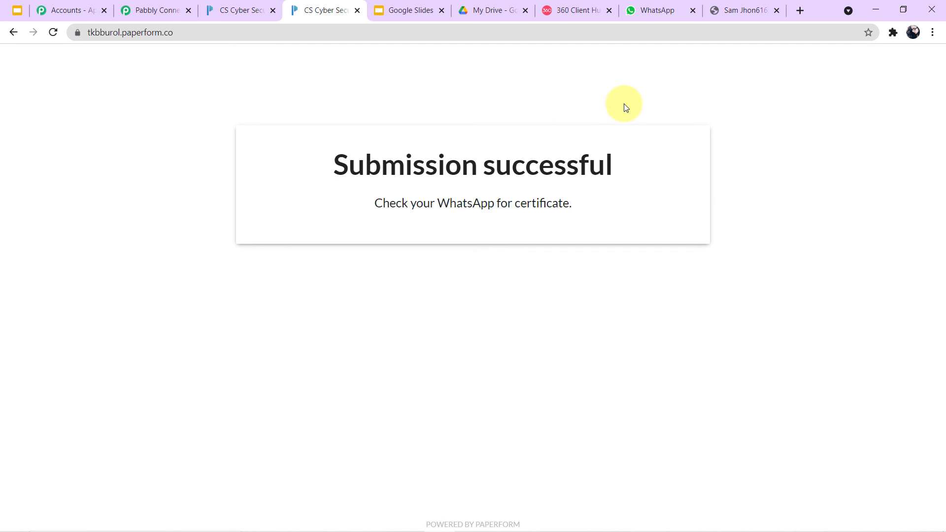
Switch to WhatsApp Web and read through the certificate message for the new form submission.
click(650, 10)
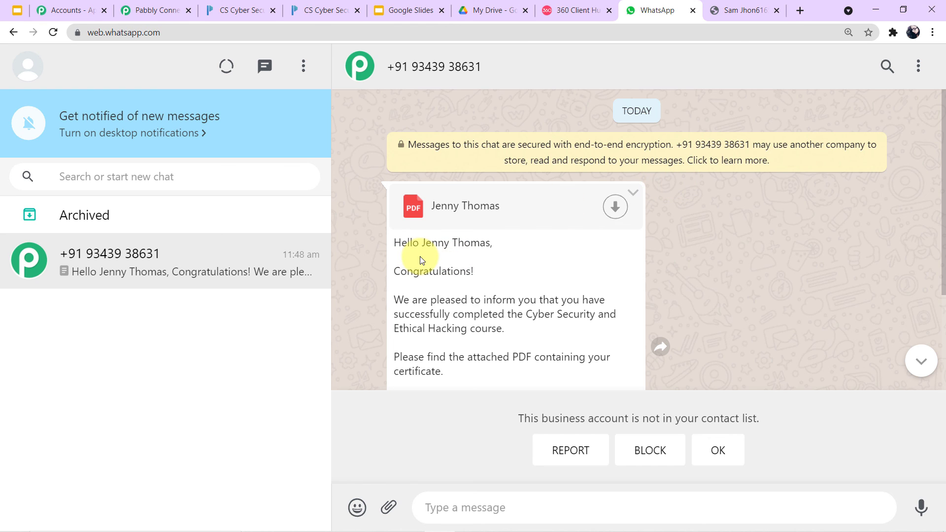
scroll(444, 302, down, 3)
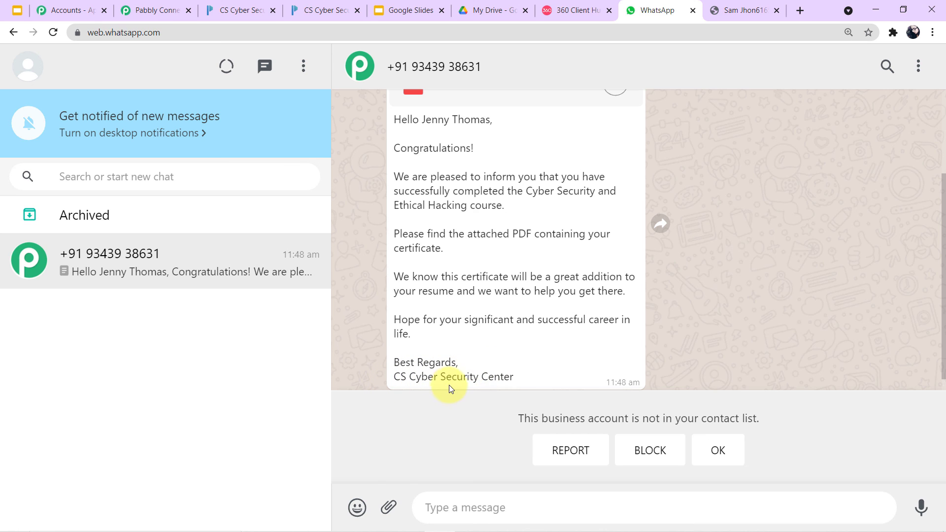
scroll(630, 329, up, 3)
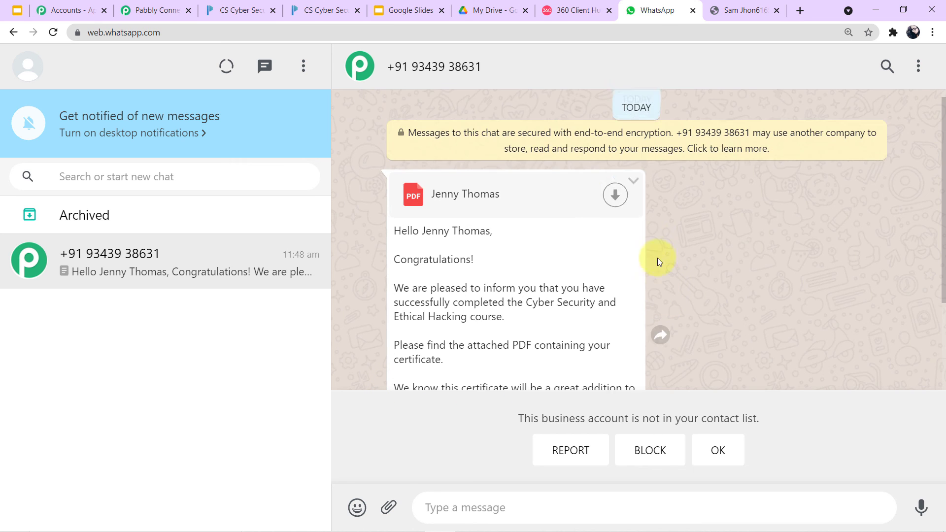
Download the certificate PDF attached to the new WhatsApp message and open it.
click(615, 207)
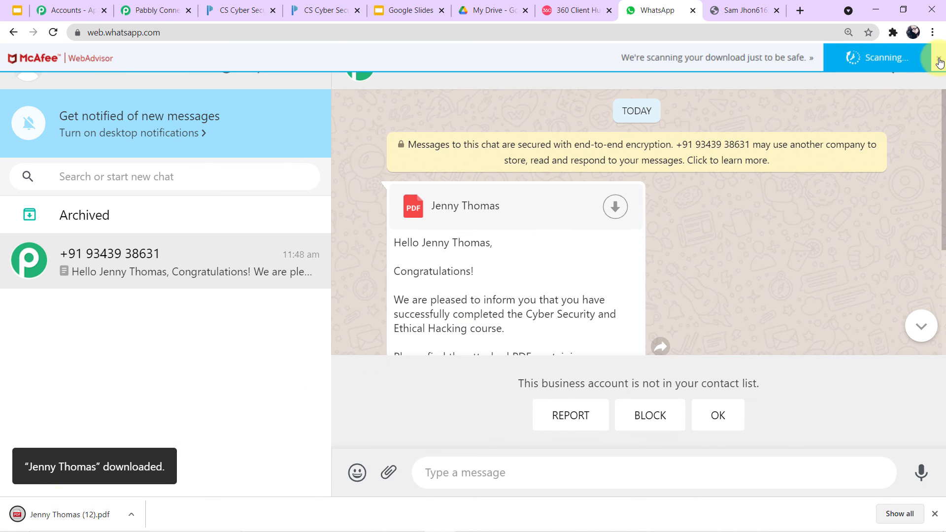
click(87, 514)
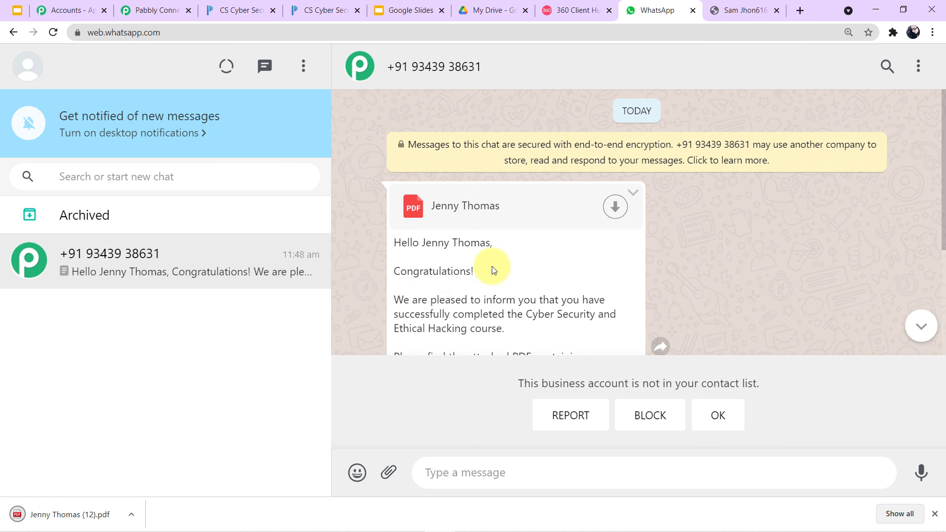
click(106, 516)
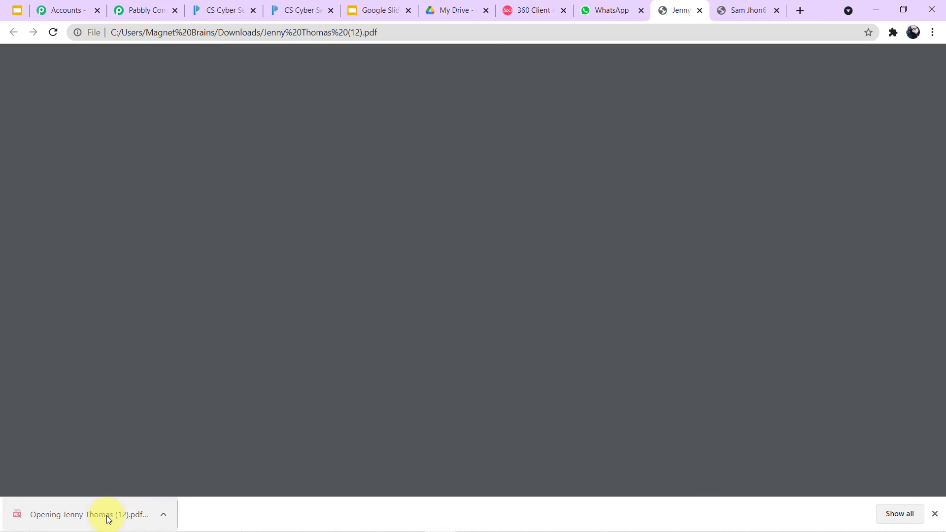